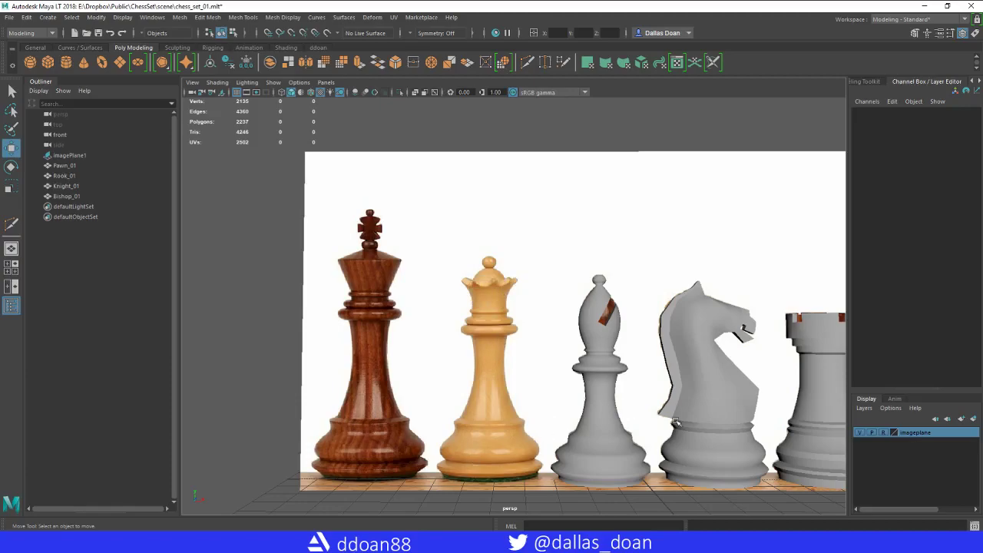
# Create a polygon cylinder in the chess set scene as the base for the queen's crown.
pyautogui.keyDown('alt'); pyautogui.moveTo(675, 422); pyautogui.dragTo(671, 398, button='middle'); pyautogui.keyUp('alt')
pyautogui.scroll(2, 537, 351)
pyautogui.keyDown('alt'); pyautogui.moveTo(529, 348); pyautogui.dragTo(512, 305); pyautogui.keyUp('alt')
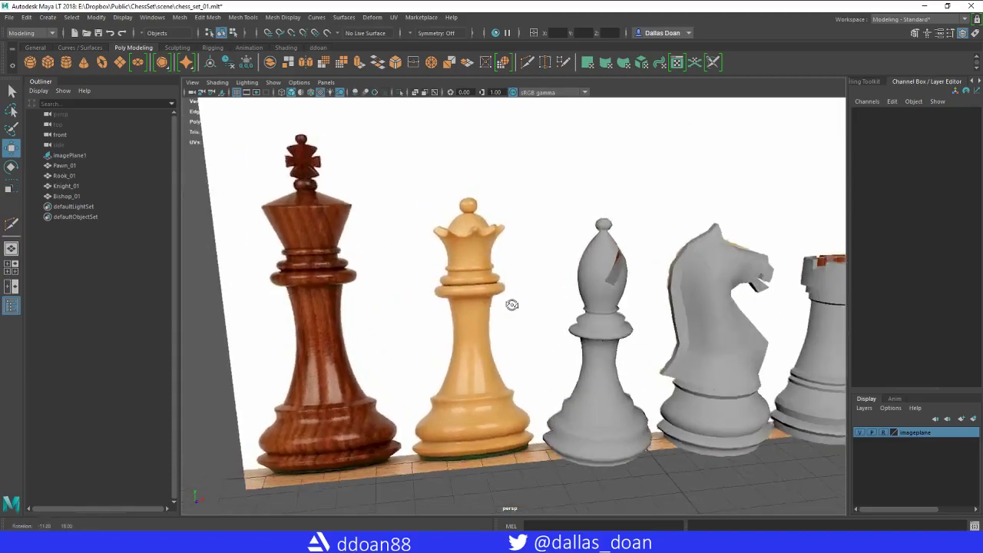
pyautogui.scroll(-1, 473, 287)
pyautogui.keyDown('alt'); pyautogui.moveTo(479, 260); pyautogui.dragTo(503, 294, button='middle'); pyautogui.keyUp('alt')
pyautogui.keyDown('alt'); pyautogui.moveTo(503, 294); pyautogui.dragTo(471, 289); pyautogui.keyUp('alt')
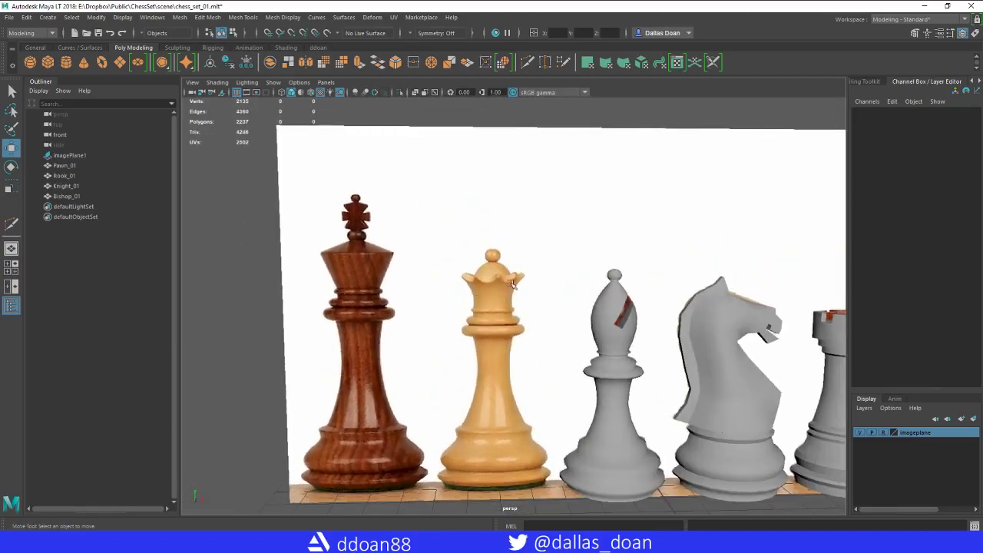
pyautogui.keyDown('alt'); pyautogui.moveTo(562, 359); pyautogui.dragTo(562, 346, button='middle'); pyautogui.keyUp('alt')
pyautogui.keyDown('shift'); pyautogui.moveTo(537, 268); pyautogui.dragTo(507, 269, button='right'); pyautogui.keyUp('shift')
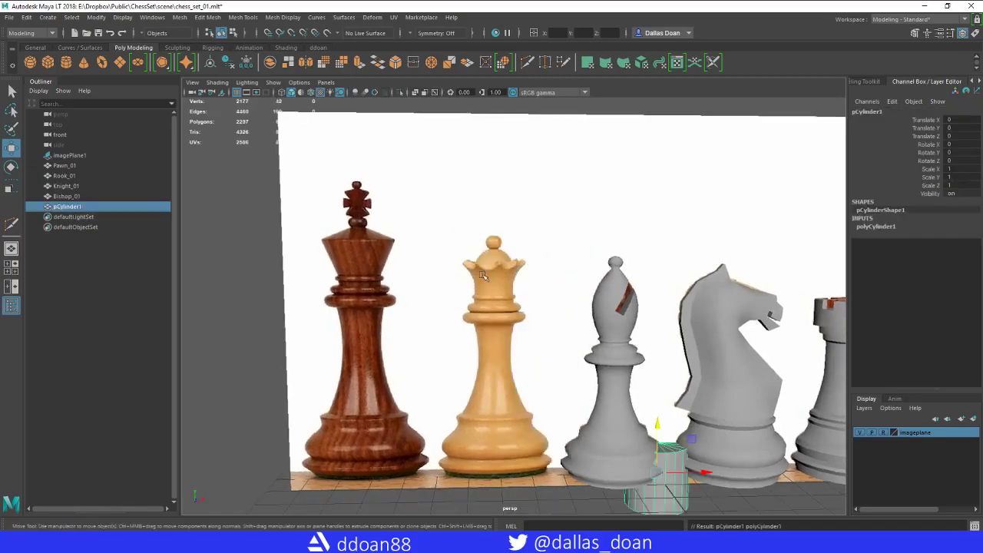
# Move the cylinder onto the queen in the reference image, at about X -5.202 and Y 4.996.
pyautogui.keyDown('alt'); pyautogui.moveTo(627, 447); pyautogui.dragTo(620, 416, button='middle'); pyautogui.keyUp('alt')
pyautogui.moveTo(689, 444); pyautogui.dragTo(546, 432)
pyautogui.moveTo(495, 400); pyautogui.dragTo(495, 245)
pyautogui.keyDown('alt'); pyautogui.moveTo(499, 251); pyautogui.dragTo(516, 301, button='middle'); pyautogui.keyUp('alt')
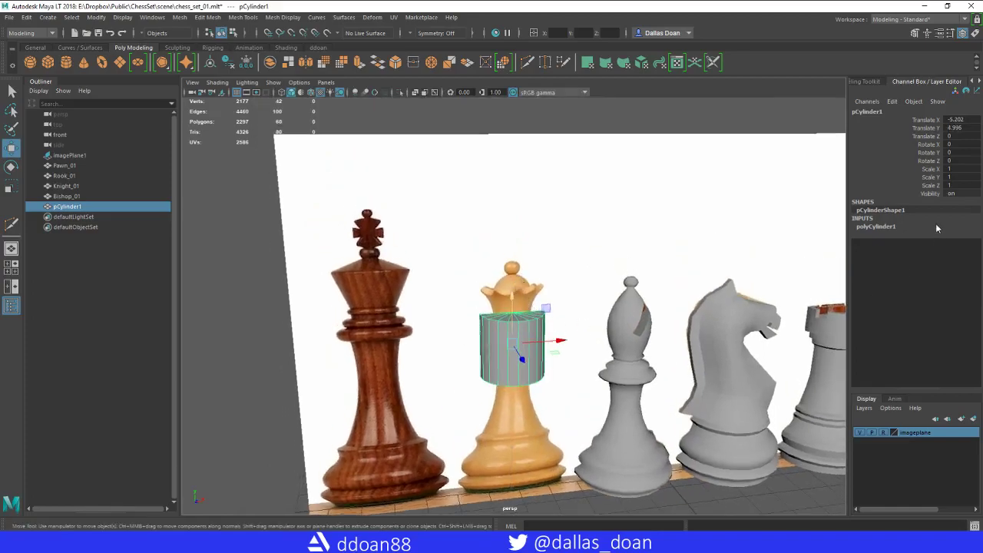
# Set the cylinder's axis subdivisions to 16.
pyautogui.click(936, 228)
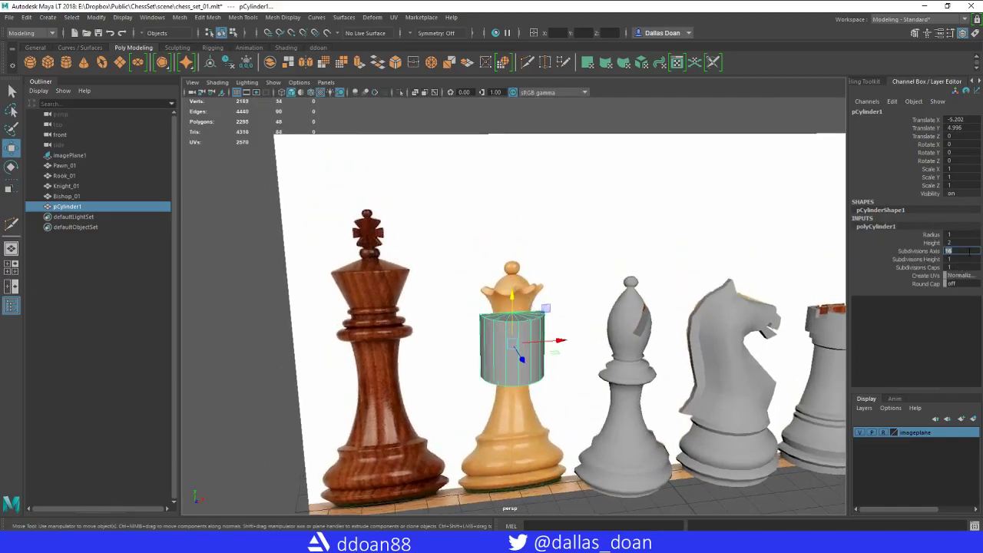
pyautogui.keyDown('alt'); pyautogui.moveTo(574, 337); pyautogui.dragTo(577, 368); pyautogui.keyUp('alt')
pyautogui.keyDown('alt'); pyautogui.moveTo(564, 334); pyautogui.dragTo(616, 328); pyautogui.keyUp('alt')
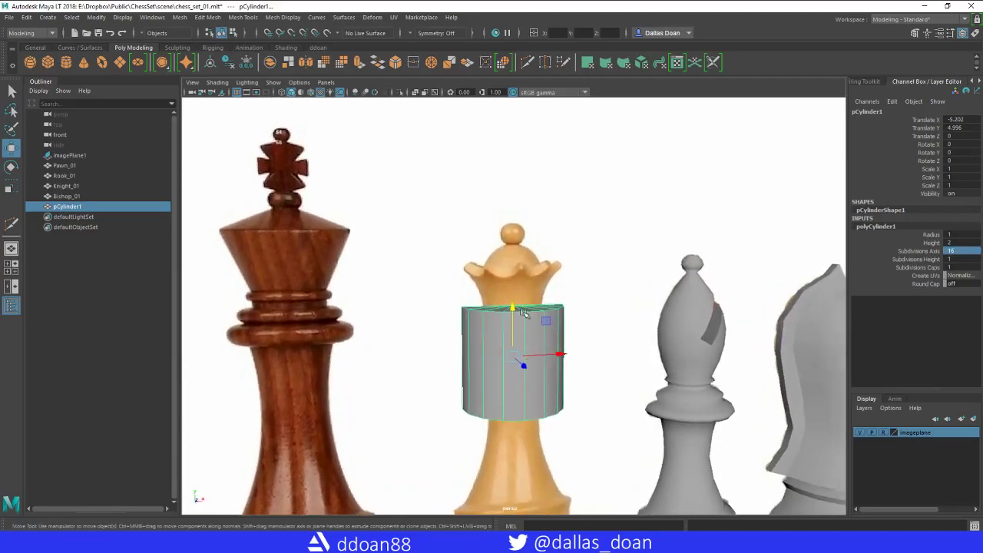
# Raise the cylinder over the queen's head to about Y 6.503 and show it in the front view.
pyautogui.moveTo(509, 304); pyautogui.dragTo(509, 223)
pyautogui.press('space')
pyautogui.press('space')
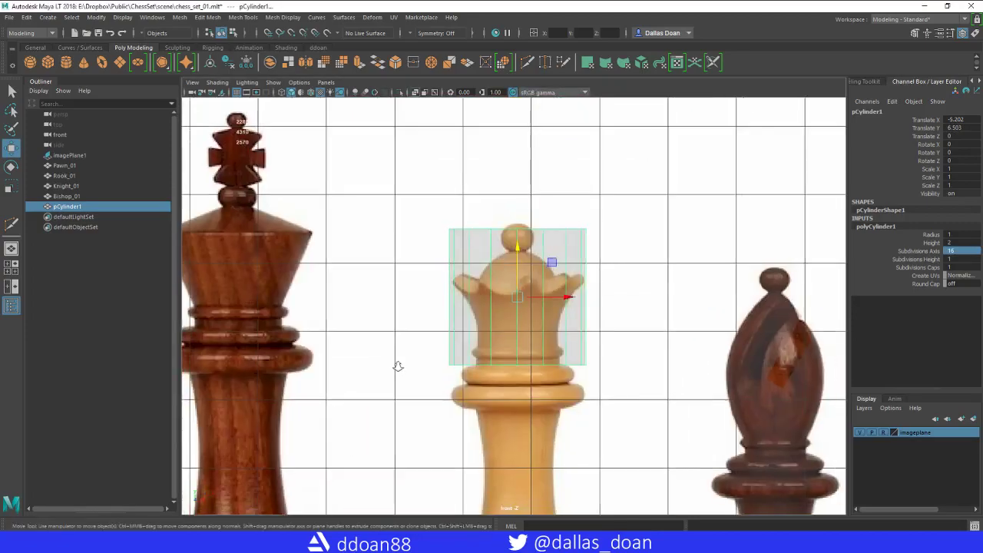
# Set the cylinder's axis subdivisions to 20 and narrow it to a scale of about 0.611 in X and Z.
pyautogui.keyDown('alt'); pyautogui.moveTo(509, 374); pyautogui.dragTo(614, 384, button='right'); pyautogui.keyUp('alt')
pyautogui.press('r')
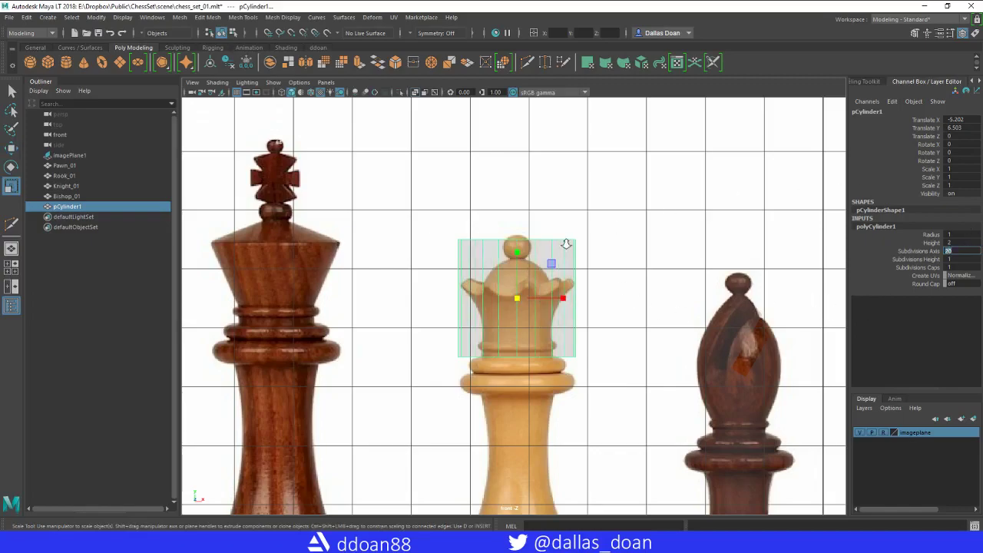
pyautogui.keyDown('alt'); pyautogui.moveTo(565, 245); pyautogui.dragTo(574, 246, button='right'); pyautogui.keyUp('alt')
pyautogui.keyDown('ctrl'); pyautogui.moveTo(517, 252); pyautogui.dragTo(492, 273); pyautogui.keyUp('ctrl')
pyautogui.keyDown('alt'); pyautogui.moveTo(574, 372); pyautogui.dragTo(600, 381, button='right'); pyautogui.keyUp('alt')
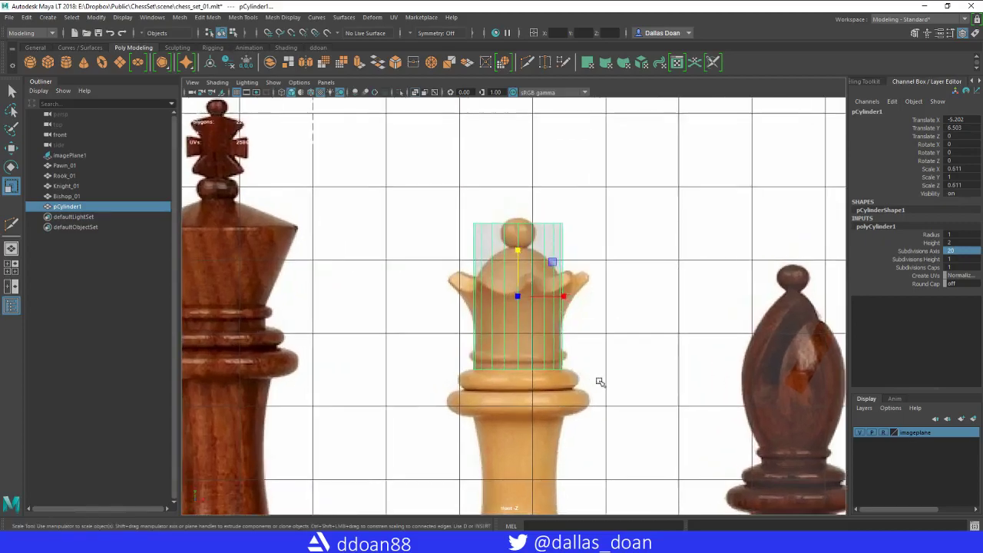
# Lower the cylinder's top vertices to the base of the ball on the queen's crown.
pyautogui.scroll(2, 600, 381)
pyautogui.press('w')
pyautogui.moveTo(485, 221); pyautogui.dragTo(436, 219, button='right')
pyautogui.moveTo(421, 186); pyautogui.dragTo(566, 235)
pyautogui.moveTo(495, 163); pyautogui.dragTo(499, 190)
pyautogui.keyDown('alt'); pyautogui.moveTo(535, 278); pyautogui.dragTo(526, 281, button='middle'); pyautogui.keyUp('alt')
pyautogui.scroll(1, 525, 323)
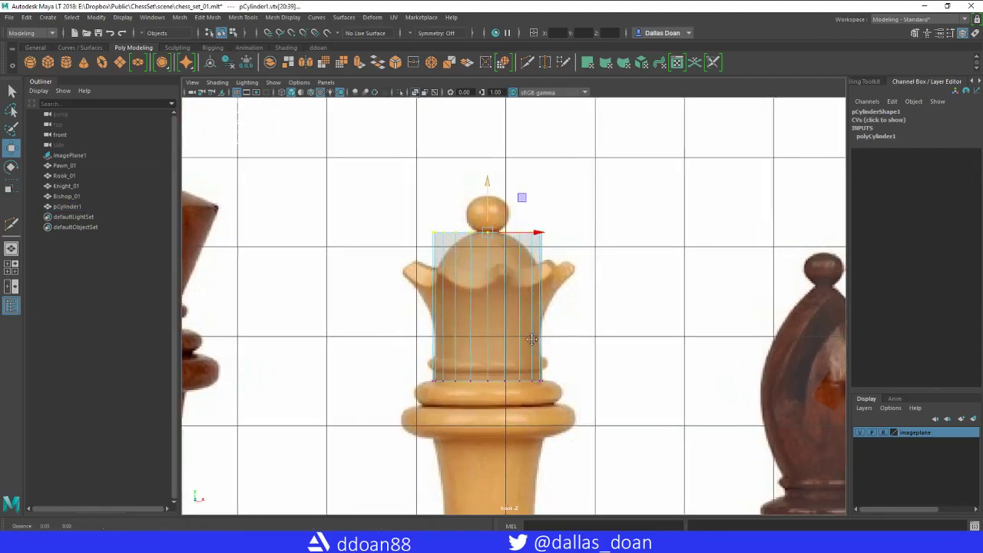
pyautogui.keyDown('alt'); pyautogui.moveTo(525, 332); pyautogui.dragTo(516, 340, button='middle'); pyautogui.keyUp('alt')
pyautogui.keyDown('alt'); pyautogui.moveTo(491, 294); pyautogui.dragTo(498, 309, button='middle'); pyautogui.keyUp('alt')
pyautogui.moveTo(483, 206); pyautogui.dragTo(494, 264)
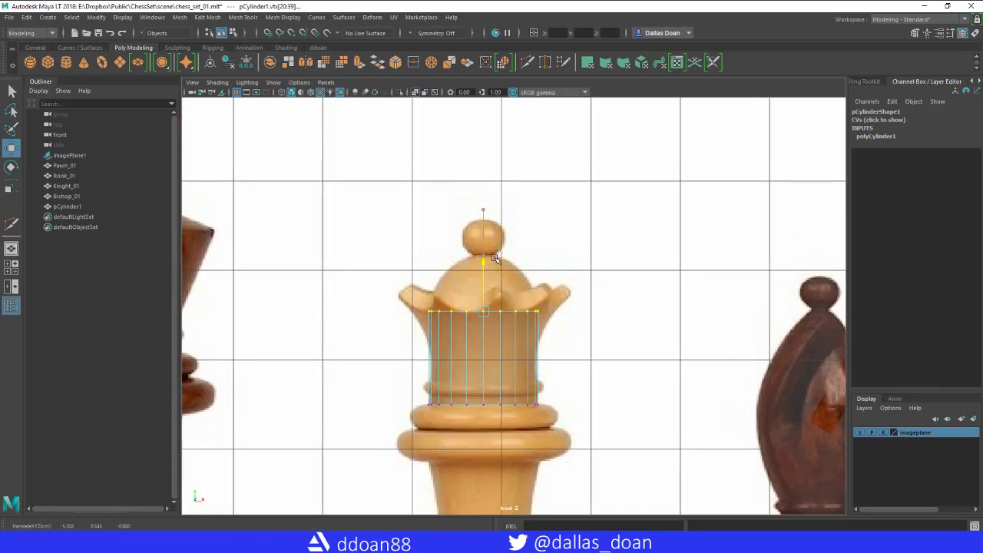
pyautogui.moveTo(494, 259); pyautogui.dragTo(485, 204)
# Insert two edge loops around the cylinder, one at the crown's rim height and one midway up the dome.
pyautogui.keyDown('shift'); pyautogui.moveTo(487, 261); pyautogui.dragTo(470, 268, button='right'); pyautogui.keyUp('shift')
pyautogui.keyDown('ctrl'); pyautogui.click(506, 305); pyautogui.keyUp('ctrl')
pyautogui.press('w')
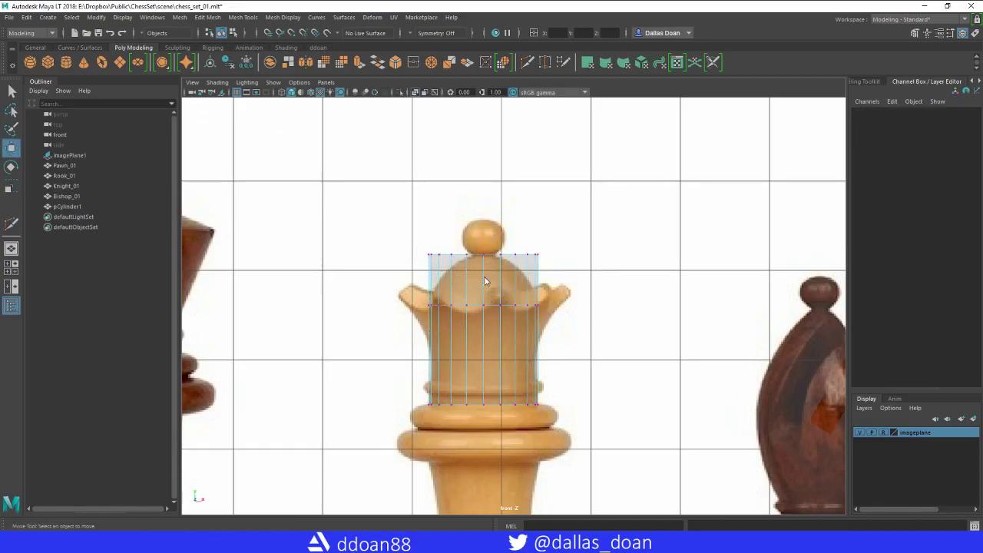
pyautogui.keyDown('shift'); pyautogui.moveTo(484, 281); pyautogui.dragTo(500, 272, button='right'); pyautogui.keyUp('shift')
pyautogui.press('w')
# Scale the top vertex ring in to the ball's neck and the middle ring in to the dome's outline.
pyautogui.rightClick(474, 259)
pyautogui.rightClick(469, 260)
pyautogui.moveTo(463, 262); pyautogui.dragTo(426, 261, button='right')
pyautogui.moveTo(559, 261); pyautogui.dragTo(415, 236)
pyautogui.press('r')
pyautogui.keyDown('ctrl'); pyautogui.click(483, 208); pyautogui.keyUp('ctrl')
pyautogui.moveTo(483, 255); pyautogui.dragTo(469, 280)
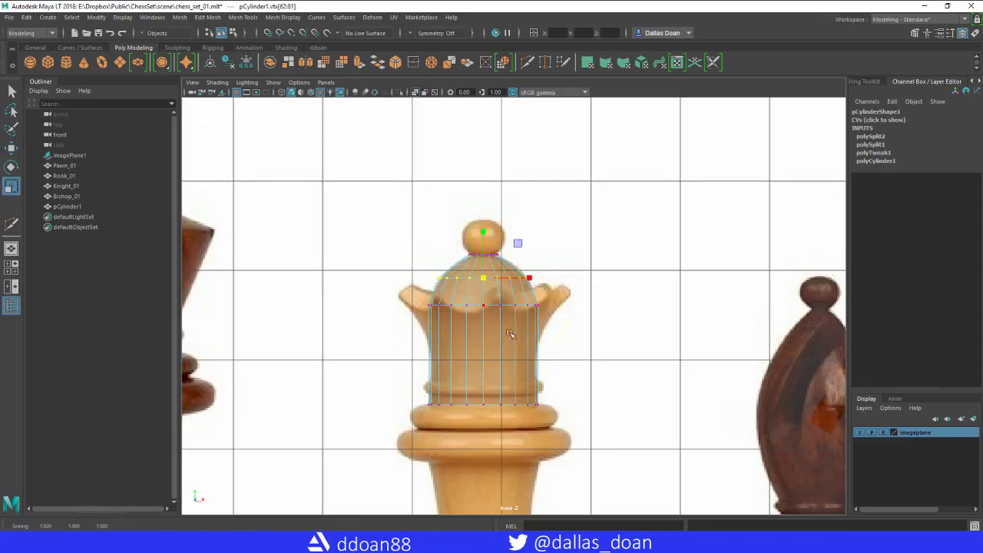
# Examine the dome's shape against the queen reference from the front and in perspective.
pyautogui.keyDown('alt'); pyautogui.moveTo(509, 333); pyautogui.dragTo(518, 308, button='middle'); pyautogui.keyUp('alt')
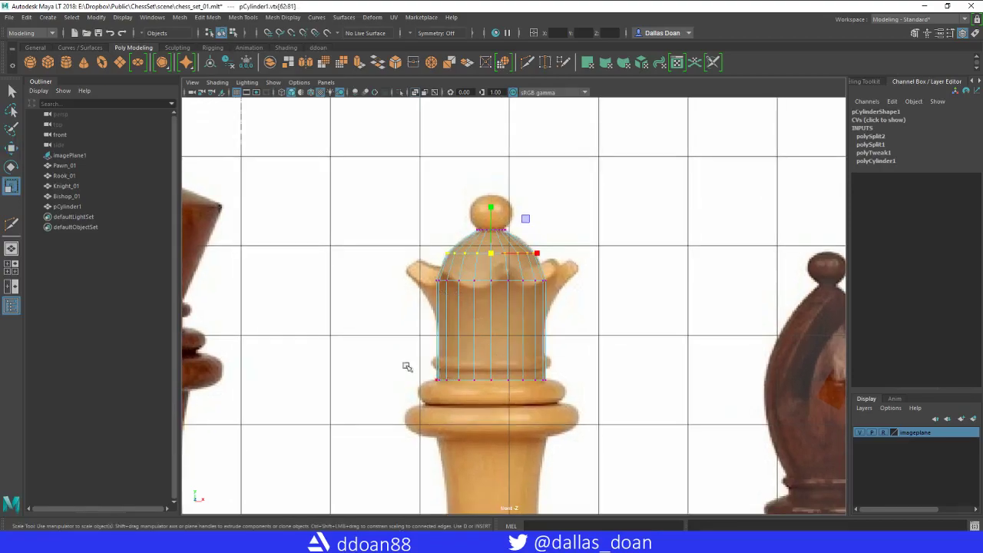
pyautogui.keyDown('alt'); pyautogui.moveTo(483, 338); pyautogui.dragTo(504, 377, button='middle'); pyautogui.keyUp('alt')
pyautogui.scroll(2, 511, 357)
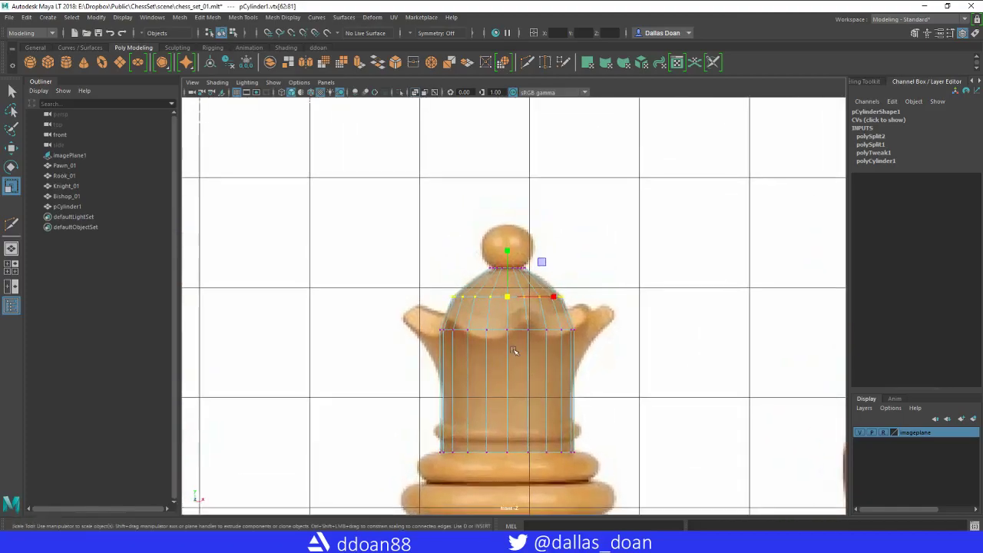
pyautogui.press('space')
pyautogui.press('space')
pyautogui.scroll(3, 563, 302)
pyautogui.keyDown('alt'); pyautogui.moveTo(568, 307); pyautogui.dragTo(694, 373); pyautogui.keyUp('alt')
pyautogui.press('w')
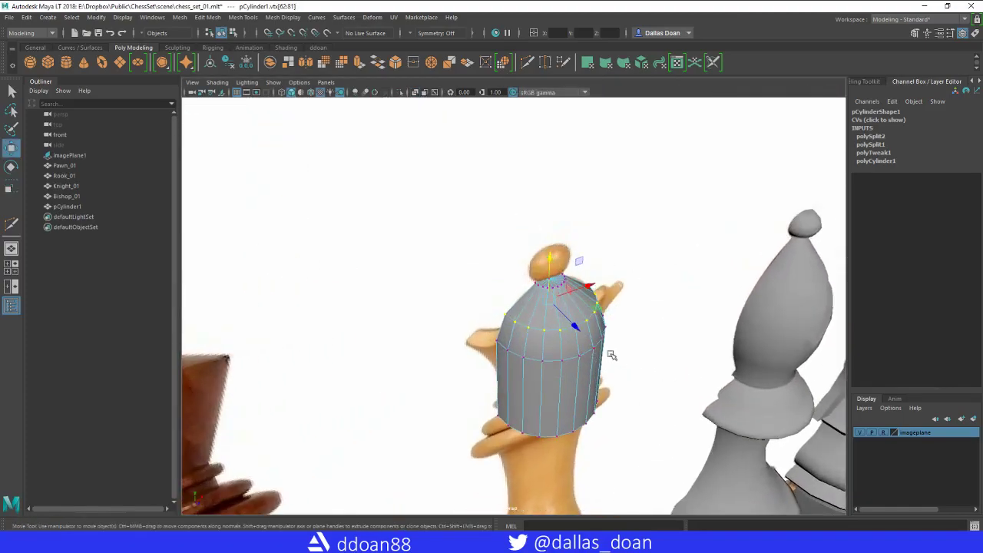
pyautogui.keyDown('alt'); pyautogui.moveTo(612, 355); pyautogui.dragTo(614, 353); pyautogui.keyUp('alt')
pyautogui.click(861, 431)
pyautogui.click(861, 432)
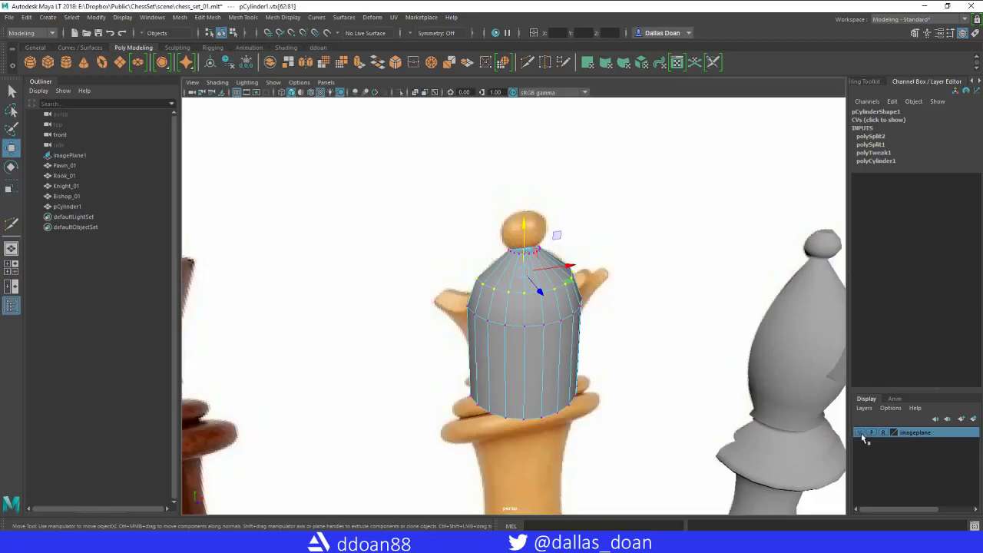
pyautogui.moveTo(562, 372); pyautogui.dragTo(585, 345, button='right')
pyautogui.keyDown('alt'); pyautogui.moveTo(586, 345); pyautogui.dragTo(616, 349); pyautogui.keyUp('alt')
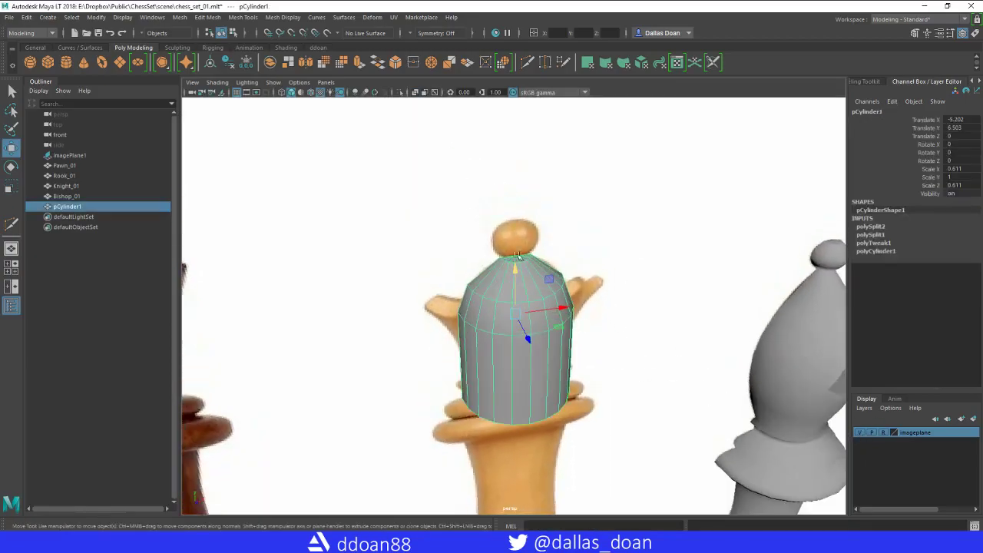
# Compare the cylinder with the queen's crown using the X-ray display and the front and perspective views.
pyautogui.click(415, 93)
pyautogui.keyDown('alt'); pyautogui.moveTo(565, 206); pyautogui.dragTo(549, 187); pyautogui.keyUp('alt')
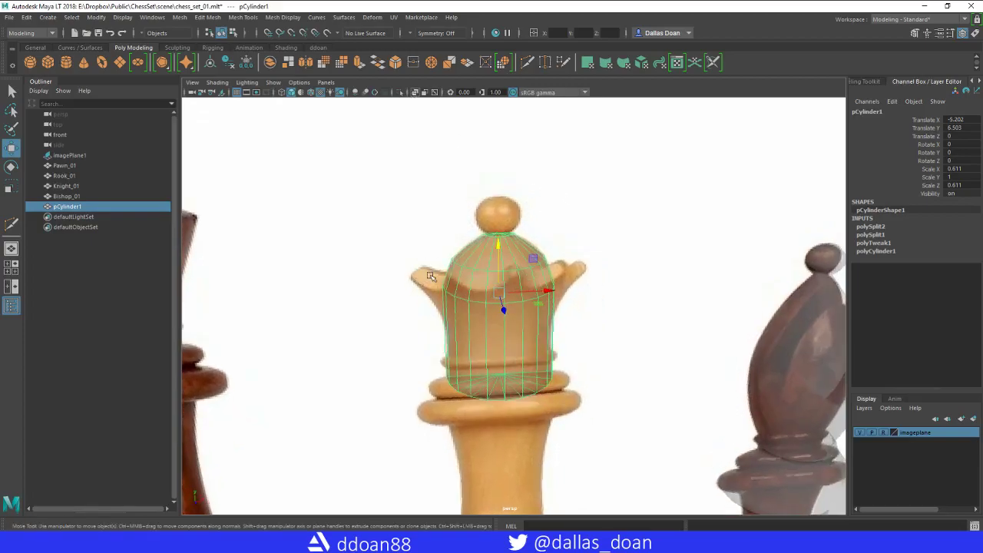
pyautogui.click(415, 93)
pyautogui.scroll(1, 497, 209)
pyautogui.keyDown('alt'); pyautogui.moveTo(503, 236); pyautogui.dragTo(512, 216); pyautogui.keyUp('alt')
pyautogui.scroll(-2, 512, 215)
pyautogui.press('space')
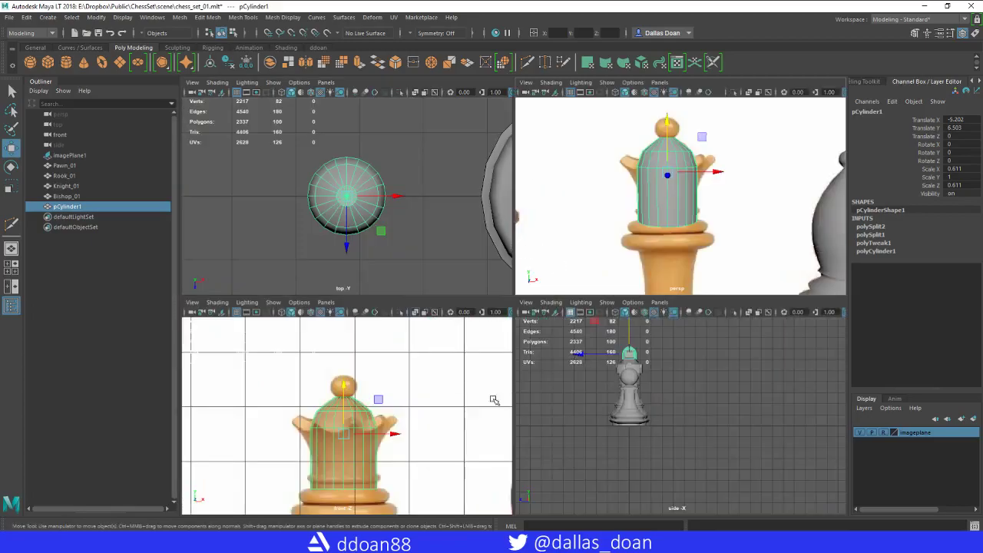
pyautogui.press('space')
pyautogui.scroll(2, 493, 400)
pyautogui.press('space')
pyautogui.press('space')
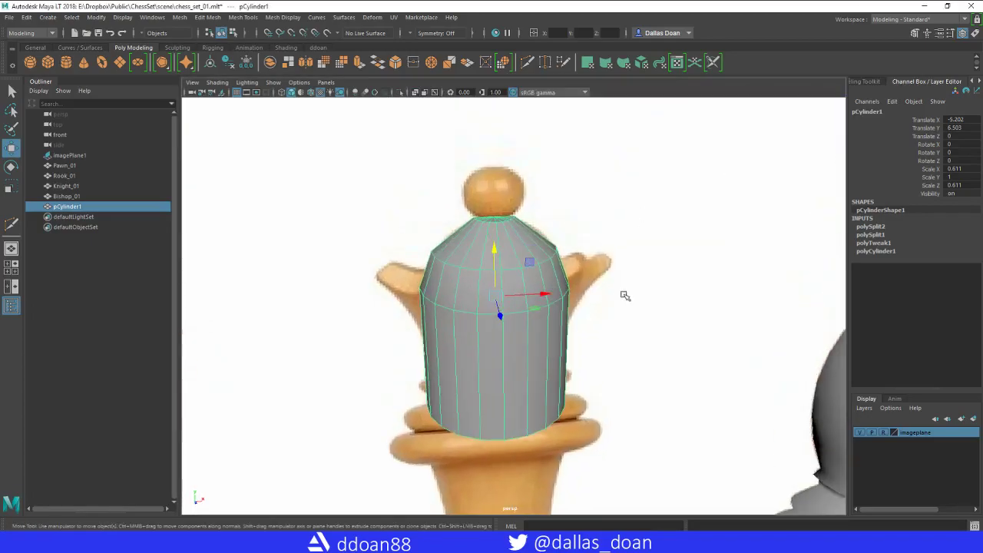
# Extrude the ring of faces on the lower dome outward with a Local Translate Z of 0.242.
pyautogui.moveTo(512, 241); pyautogui.dragTo(515, 265, button='right')
pyautogui.keyDown('alt'); pyautogui.moveTo(521, 260); pyautogui.dragTo(516, 306); pyautogui.keyUp('alt')
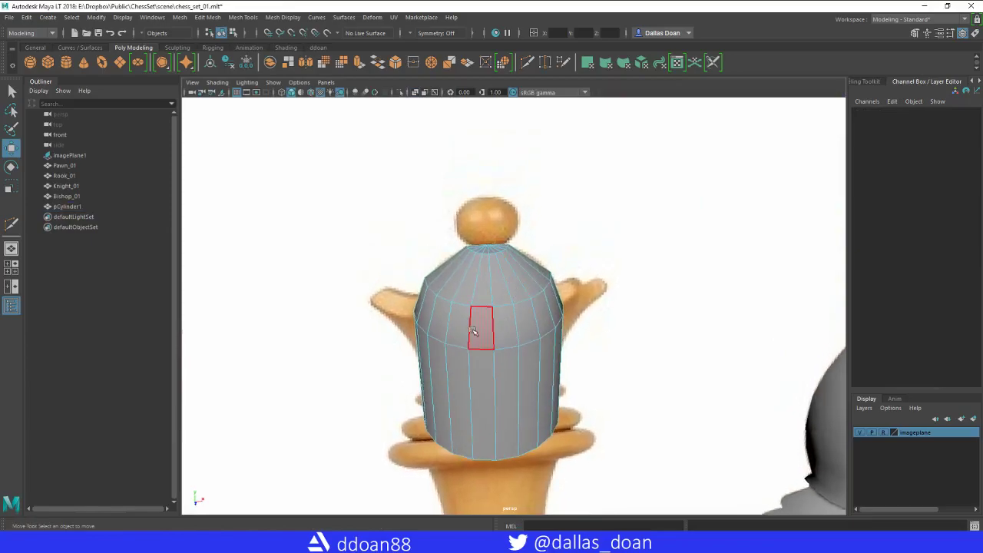
pyautogui.keyDown('alt'); pyautogui.moveTo(473, 330); pyautogui.dragTo(484, 307); pyautogui.keyUp('alt')
pyautogui.click(474, 280)
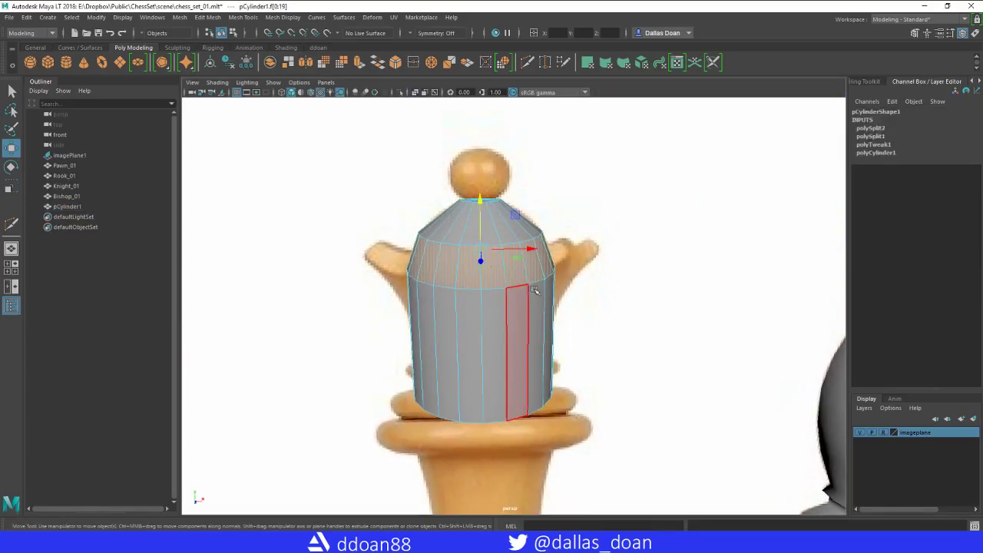
pyautogui.keyDown('alt'); pyautogui.moveTo(534, 291); pyautogui.dragTo(585, 314, button='middle'); pyautogui.keyUp('alt')
pyautogui.keyDown('alt'); pyautogui.moveTo(585, 315); pyautogui.dragTo(584, 292); pyautogui.keyUp('alt')
pyautogui.keyDown('alt'); pyautogui.moveTo(564, 256); pyautogui.dragTo(565, 289); pyautogui.keyUp('alt')
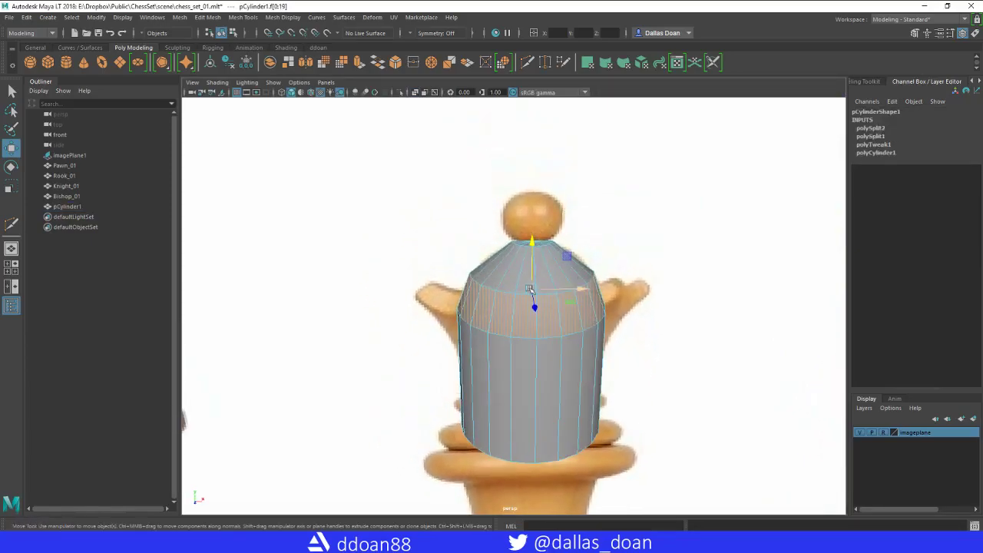
pyautogui.keyDown('alt'); pyautogui.moveTo(634, 284); pyautogui.dragTo(611, 284); pyautogui.keyUp('alt')
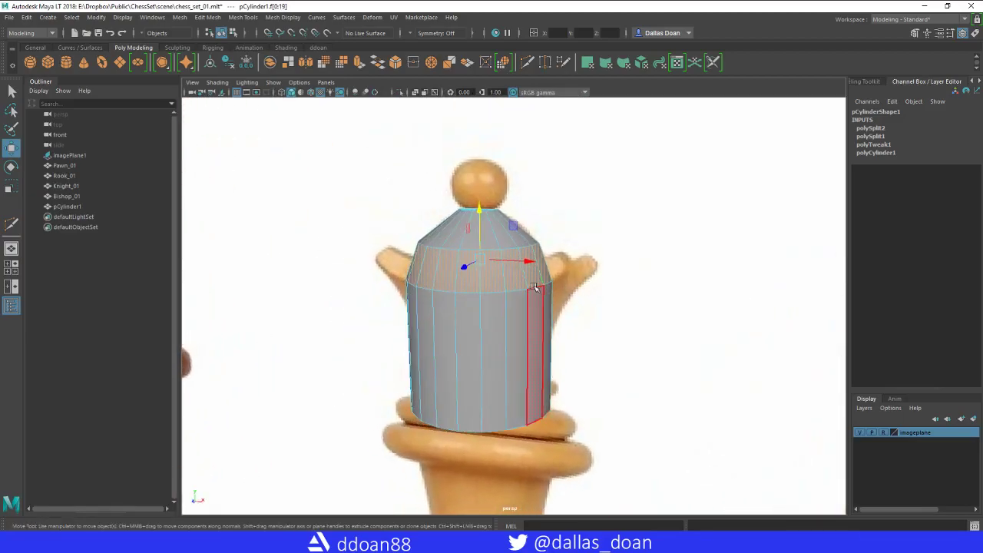
pyautogui.keyDown('shift'); pyautogui.rightClick(532, 276); pyautogui.keyUp('shift')
pyautogui.click(532, 304)
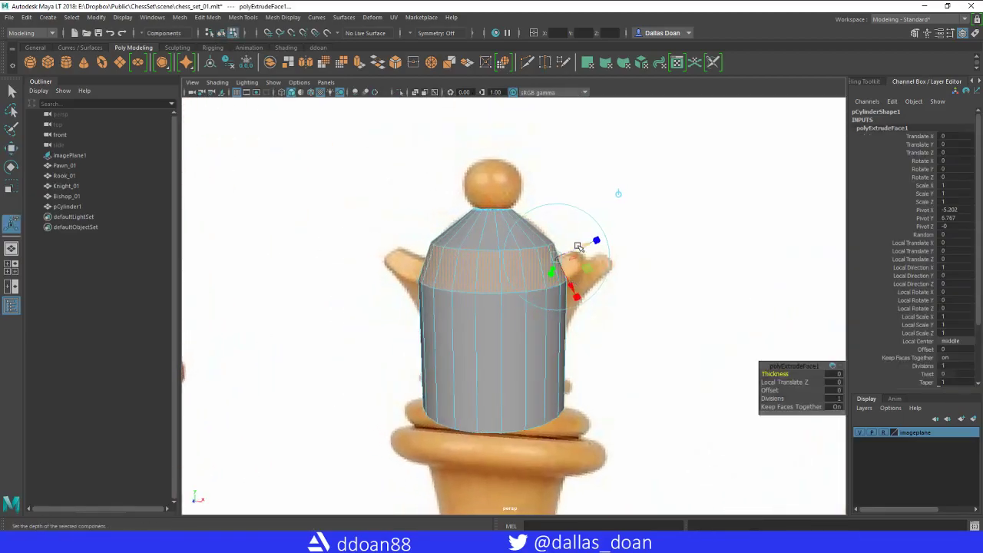
pyautogui.moveTo(603, 239); pyautogui.dragTo(605, 239)
pyautogui.keyDown('alt'); pyautogui.moveTo(606, 249); pyautogui.dragTo(544, 255); pyautogui.keyUp('alt')
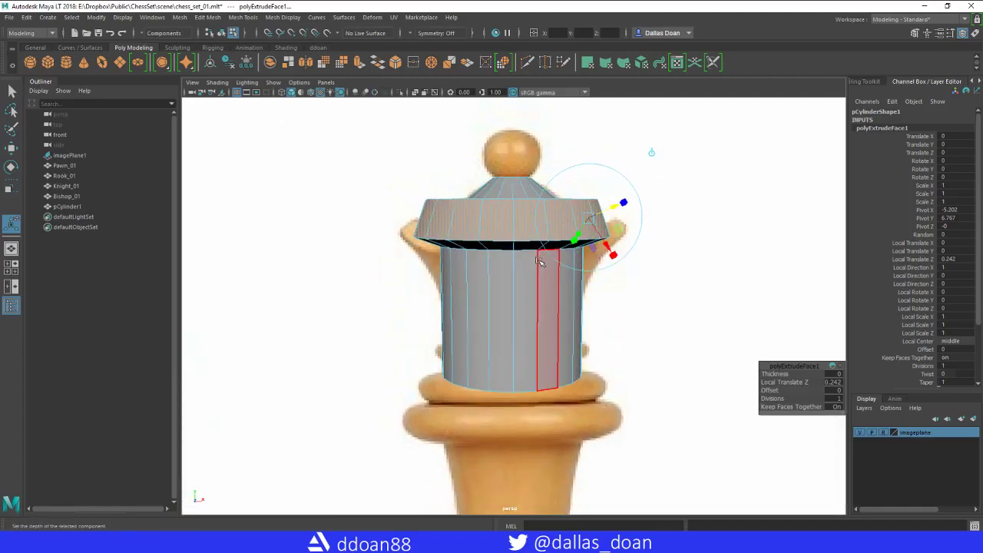
# Compare the extruded ring with the crown's flared rim in the front reference view and in perspective.
pyautogui.press('space')
pyautogui.press('space')
pyautogui.keyDown('alt'); pyautogui.moveTo(514, 369); pyautogui.dragTo(489, 375, button='middle'); pyautogui.keyUp('alt')
pyautogui.keyDown('alt'); pyautogui.moveTo(450, 327); pyautogui.dragTo(463, 308, button='middle'); pyautogui.keyUp('alt')
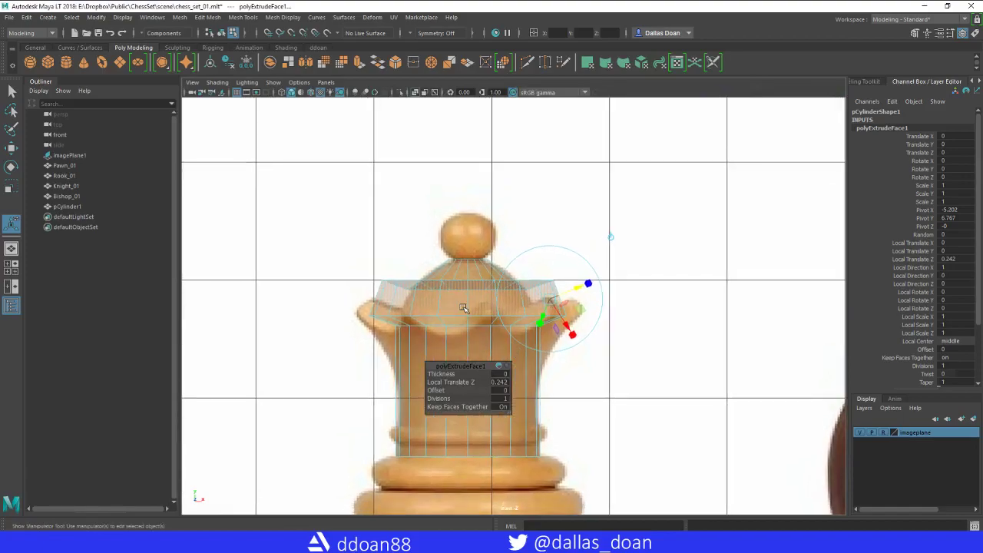
pyautogui.press('space')
pyautogui.press('space')
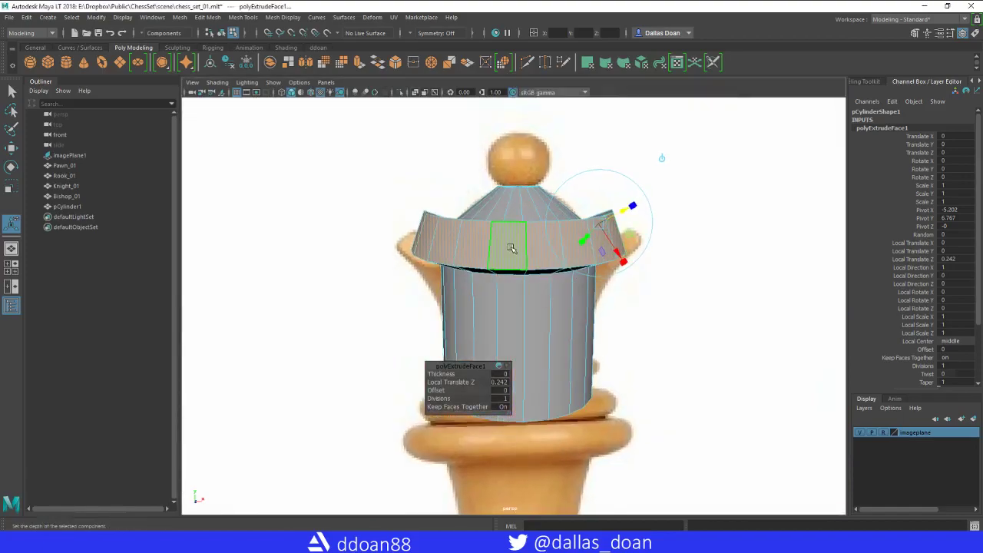
pyautogui.click(511, 248)
pyautogui.keyDown('alt'); pyautogui.moveTo(566, 270); pyautogui.dragTo(560, 345); pyautogui.keyUp('alt')
# Scale every other vertical edge of the extruded ring inward in X and Z to form the crown's ten points.
pyautogui.moveTo(545, 261); pyautogui.dragTo(545, 235, button='right')
pyautogui.press('q')
pyautogui.keyDown('alt'); pyautogui.moveTo(553, 258); pyautogui.dragTo(550, 291); pyautogui.keyUp('alt')
pyautogui.click(542, 368)
pyautogui.keyDown('alt'); pyautogui.moveTo(602, 349); pyautogui.dragTo(505, 274); pyautogui.keyUp('alt')
pyautogui.keyDown('alt'); pyautogui.moveTo(607, 264); pyautogui.dragTo(546, 232); pyautogui.keyUp('alt')
pyautogui.press('r')
pyautogui.hotkey('ctrl', 'z')
pyautogui.keyDown('ctrl'); pyautogui.moveTo(529, 188); pyautogui.dragTo(526, 317); pyautogui.keyUp('ctrl')
pyautogui.keyDown('alt'); pyautogui.moveTo(526, 316); pyautogui.dragTo(533, 277); pyautogui.keyUp('alt')
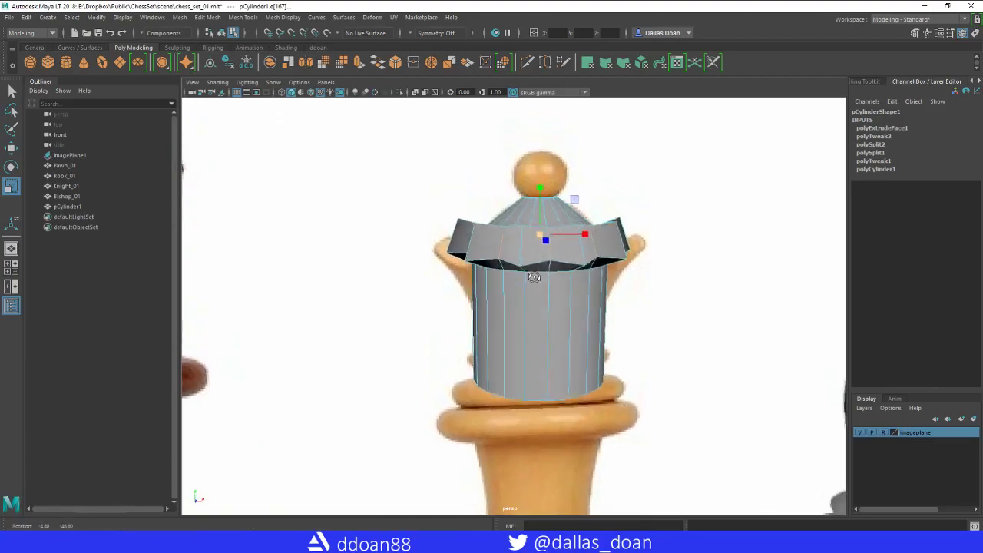
# In the front view, lower the extruded ring's vertices to the crown's rim and scale them outward to match the flare.
pyautogui.keyDown('alt'); pyautogui.moveTo(533, 276); pyautogui.dragTo(504, 307, button='middle'); pyautogui.keyUp('alt')
pyautogui.keyDown('alt'); pyautogui.moveTo(504, 307); pyautogui.dragTo(550, 346, button='right'); pyautogui.keyUp('alt')
pyautogui.keyDown('alt'); pyautogui.moveTo(549, 346); pyautogui.dragTo(511, 261); pyautogui.keyUp('alt')
pyautogui.press('space')
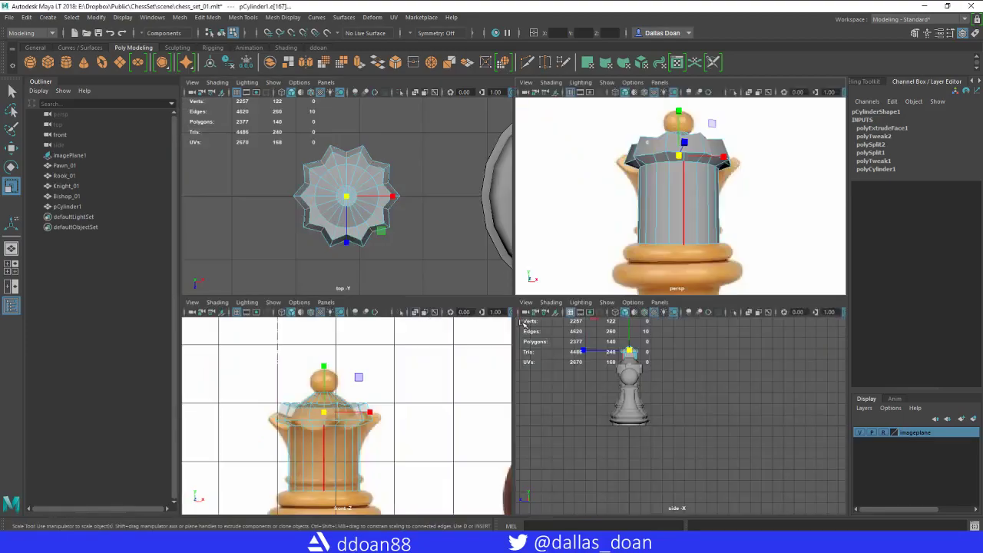
pyautogui.press('space')
pyautogui.scroll(3, 378, 265)
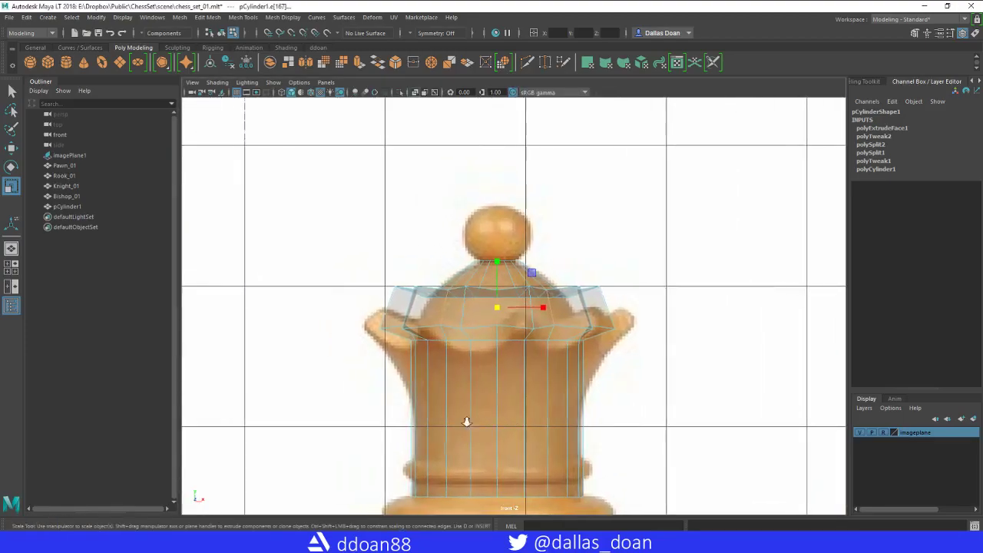
pyautogui.moveTo(430, 261); pyautogui.dragTo(312, 292, button='right')
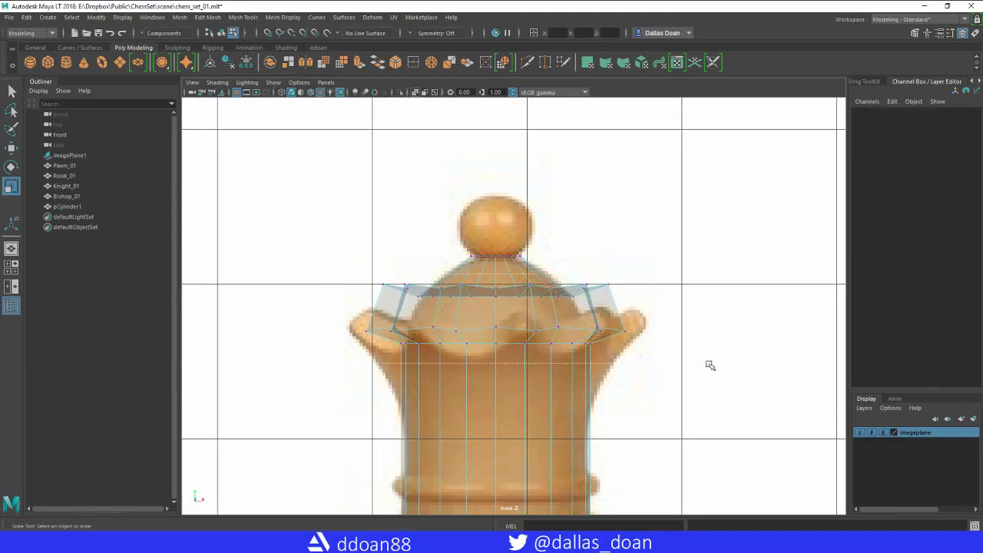
pyautogui.moveTo(707, 363); pyautogui.dragTo(708, 363)
pyautogui.press('w')
pyautogui.moveTo(494, 267)
pyautogui.mouseDown()
pyautogui.moveTo(488, 296)
pyautogui.moveTo(495, 283)
pyautogui.moveTo(487, 282)
pyautogui.mouseUp()
pyautogui.press('r')
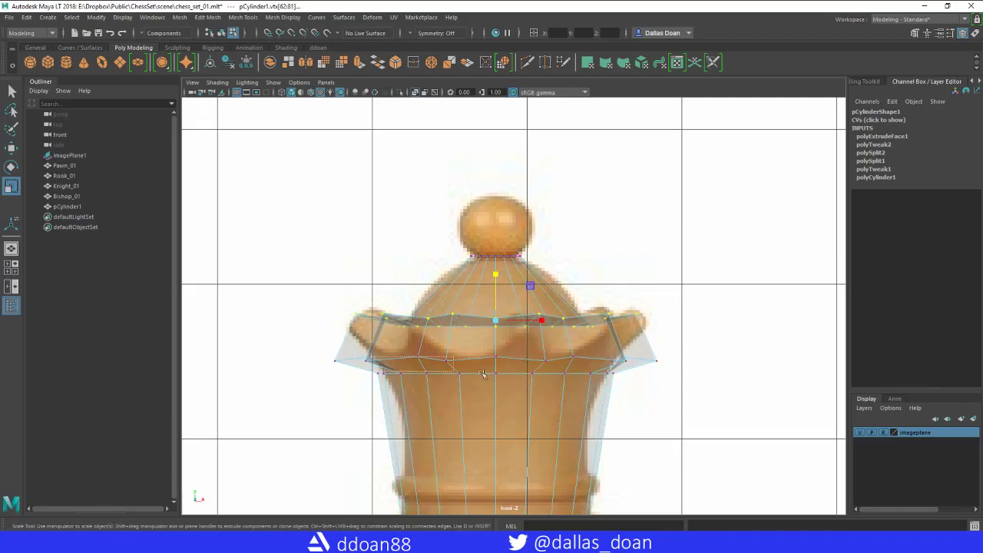
# Raise the lower vertices of the crown ring to thin the rim toward the reference outline.
pyautogui.moveTo(482, 374); pyautogui.dragTo(669, 383)
pyautogui.press('w')
pyautogui.moveTo(489, 308); pyautogui.dragTo(496, 298)
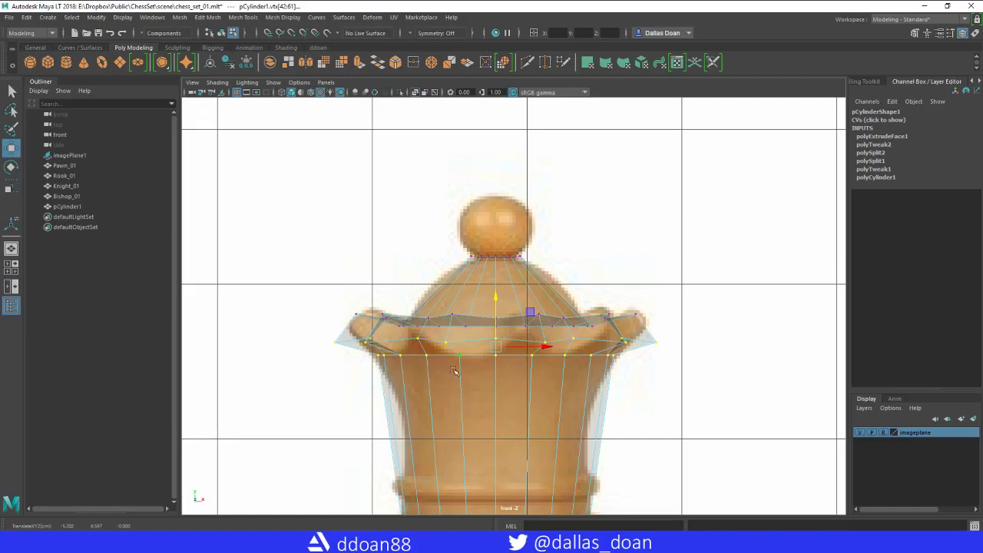
# Scale the crown ring's vertices inward in X and Z in the front view to fit the reference rim.
pyautogui.keyDown('alt'); pyautogui.moveTo(471, 409); pyautogui.dragTo(434, 319, button='middle'); pyautogui.keyUp('alt')
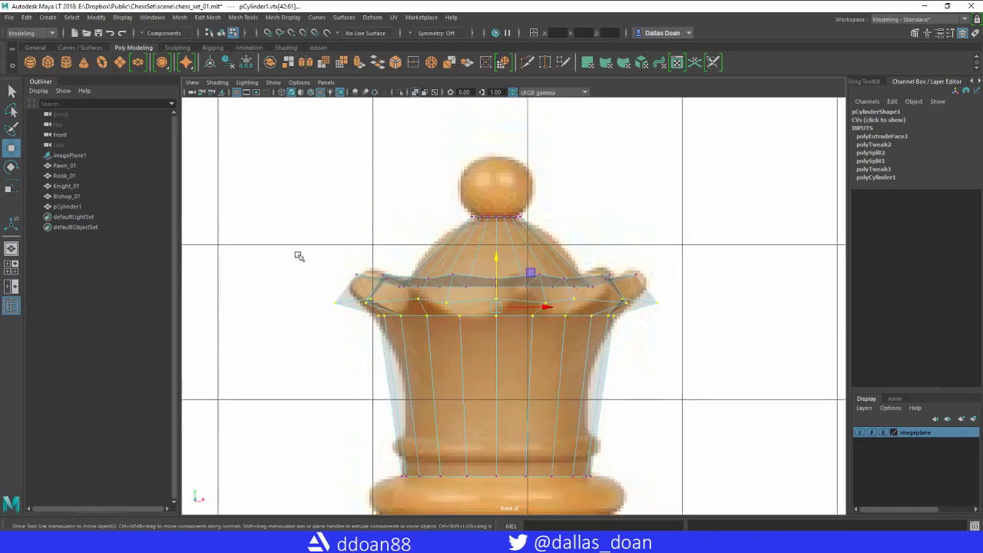
pyautogui.press('r')
pyautogui.moveTo(496, 250)
pyautogui.keyDown('ctrl'); pyautogui.mouseDown()
pyautogui.moveTo(488, 252)
pyautogui.moveTo(496, 244)
pyautogui.mouseUp(); pyautogui.keyUp('ctrl')
pyautogui.press('w')
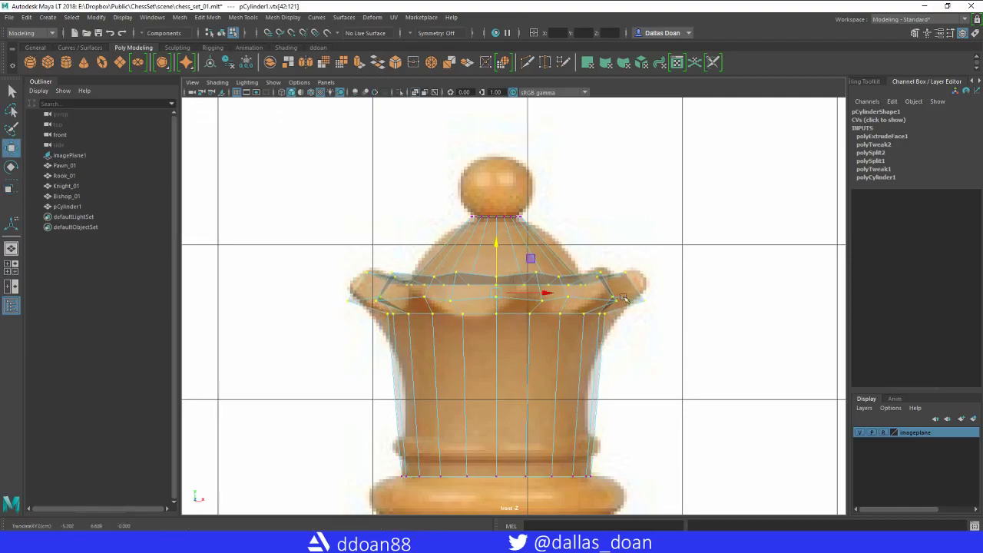
# Examine the crown's points from several angles in perspective against the reference queen and the neighbouring pieces.
pyautogui.press('space')
pyautogui.press('space')
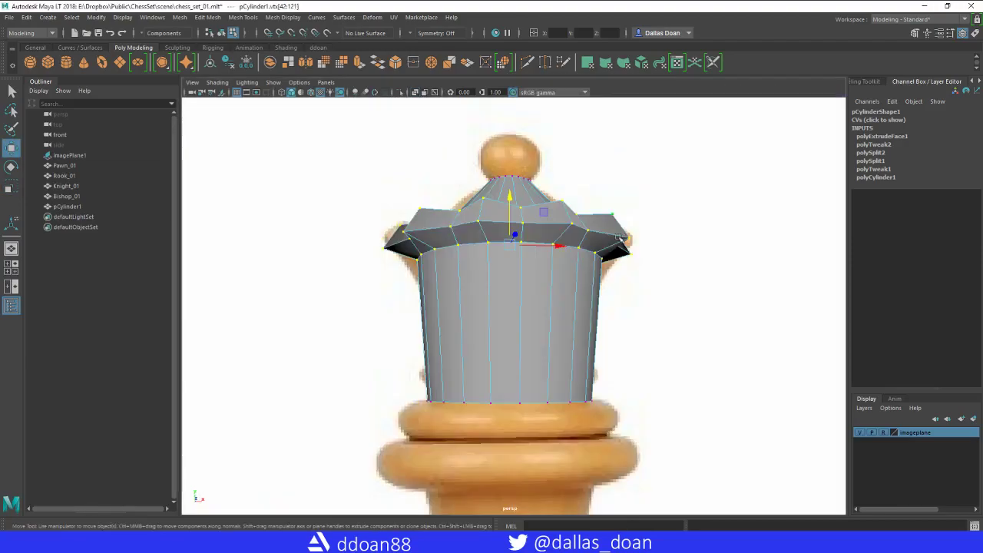
pyautogui.keyDown('alt'); pyautogui.moveTo(714, 261); pyautogui.dragTo(590, 325); pyautogui.keyUp('alt')
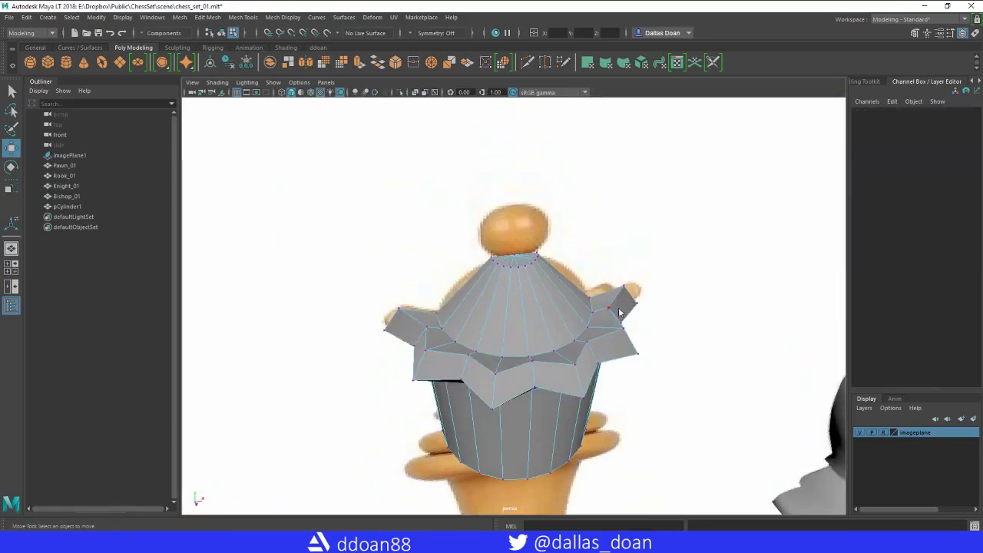
pyautogui.moveTo(619, 312); pyautogui.dragTo(619, 325, button='right')
pyautogui.keyDown('alt'); pyautogui.moveTo(595, 324); pyautogui.dragTo(600, 300); pyautogui.keyUp('alt')
pyautogui.scroll(-6, 598, 298)
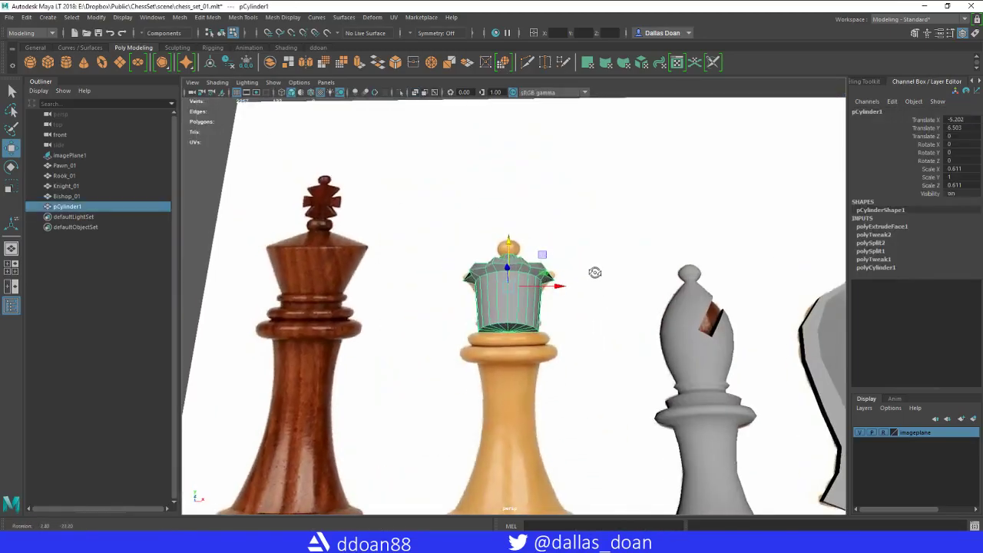
pyautogui.click(424, 315)
pyautogui.scroll(8, 514, 313)
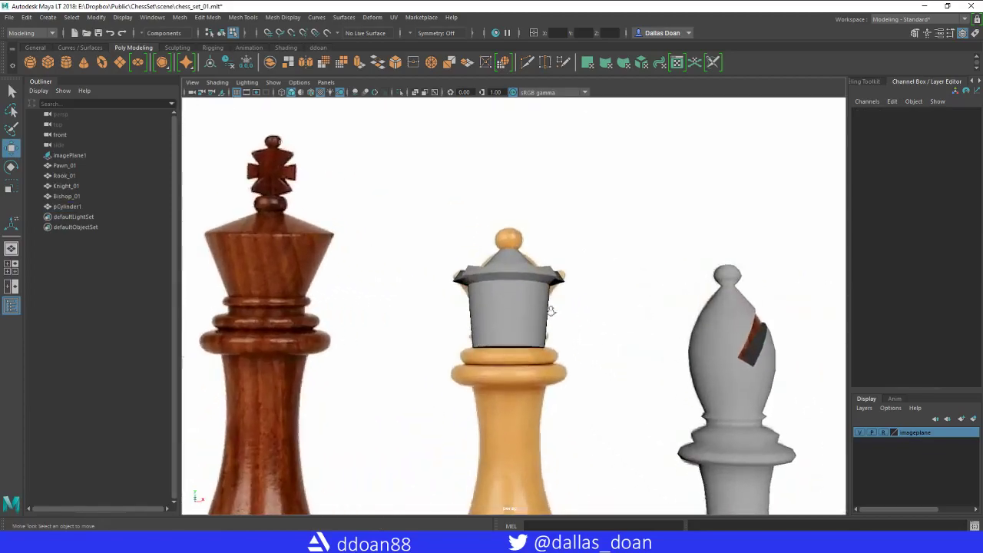
# Insert an edge loop around the middle of the crown's body and scale it inward to follow the reference's waist.
pyautogui.click(528, 308)
pyautogui.press('space')
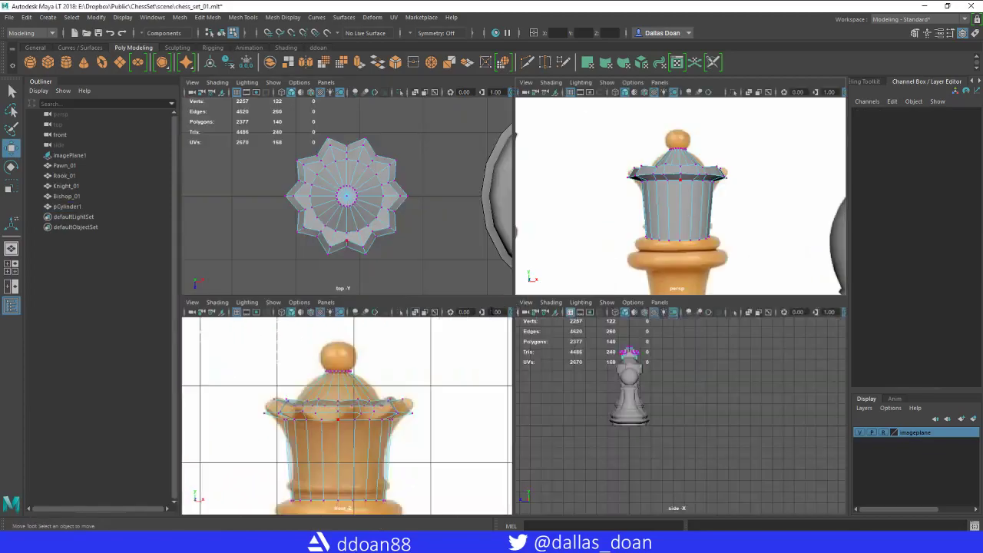
pyautogui.press('space')
pyautogui.keyDown('shift'); pyautogui.moveTo(473, 302); pyautogui.dragTo(450, 351, button='right'); pyautogui.keyUp('shift')
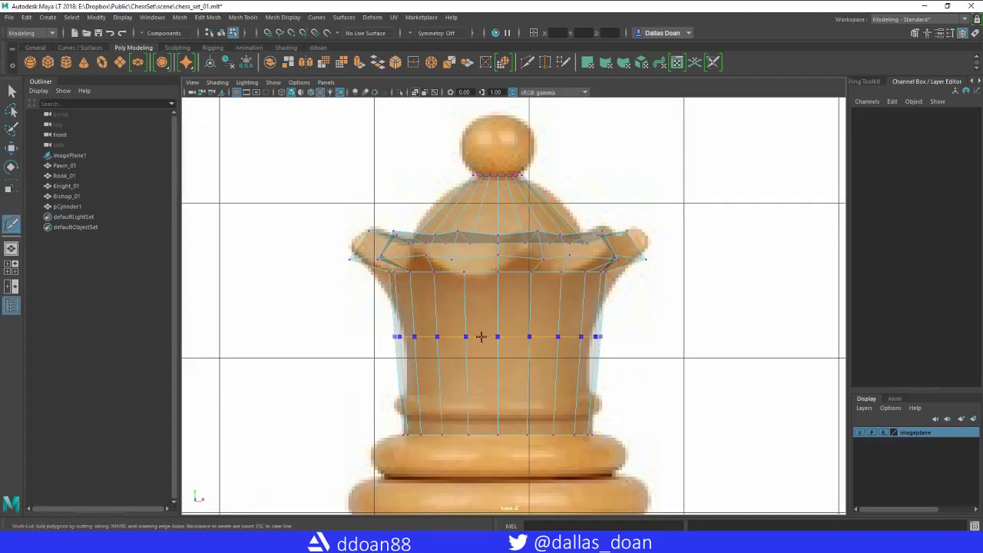
pyautogui.press('w')
pyautogui.moveTo(454, 262); pyautogui.dragTo(390, 270, button='right')
pyautogui.moveTo(375, 331); pyautogui.dragTo(644, 363)
pyautogui.press('r')
pyautogui.keyDown('ctrl'); pyautogui.click(498, 291); pyautogui.keyUp('ctrl')
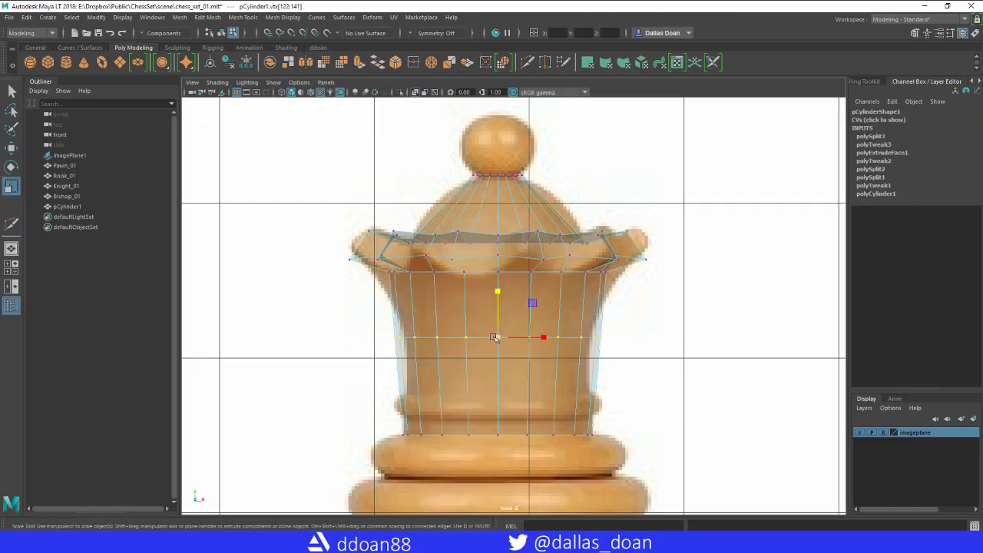
pyautogui.moveTo(497, 337); pyautogui.dragTo(482, 337)
pyautogui.keyDown('alt'); pyautogui.moveTo(472, 329); pyautogui.dragTo(476, 338, button='middle'); pyautogui.keyUp('alt')
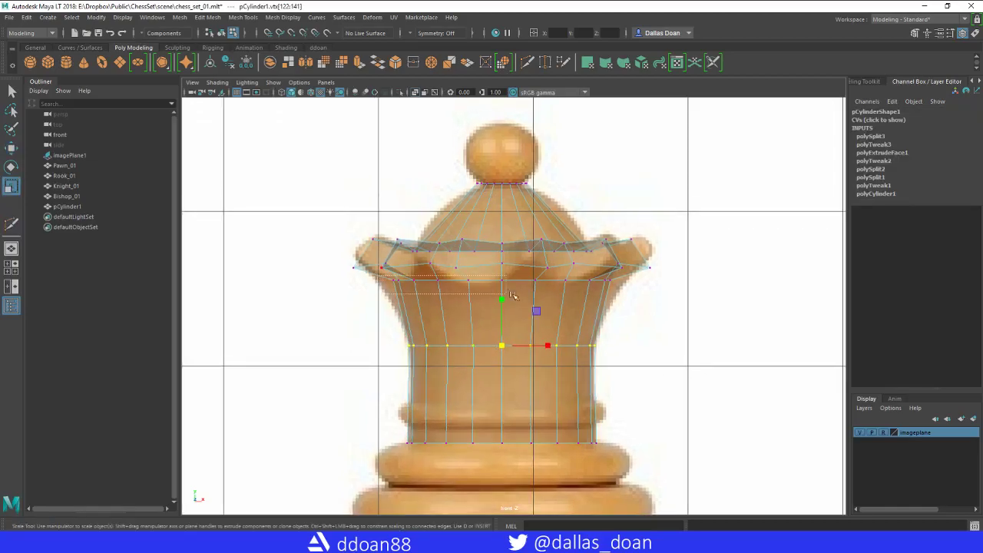
pyautogui.moveTo(505, 286); pyautogui.dragTo(486, 296)
pyautogui.press('space')
pyautogui.press('space')
pyautogui.hotkey('ctrl', 'z')
# Select the alternate vertices around the crown ring's lower edge and lower them level with the neighbouring points.
pyautogui.keyDown('alt'); pyautogui.moveTo(487, 296); pyautogui.dragTo(554, 345, button='right'); pyautogui.keyUp('alt')
pyautogui.keyDown('alt'); pyautogui.moveTo(554, 344); pyautogui.dragTo(572, 350); pyautogui.keyUp('alt')
pyautogui.moveTo(561, 261); pyautogui.dragTo(503, 268, button='right')
pyautogui.click(541, 310)
pyautogui.keyDown('alt'); pyautogui.moveTo(503, 330); pyautogui.dragTo(526, 315); pyautogui.keyUp('alt')
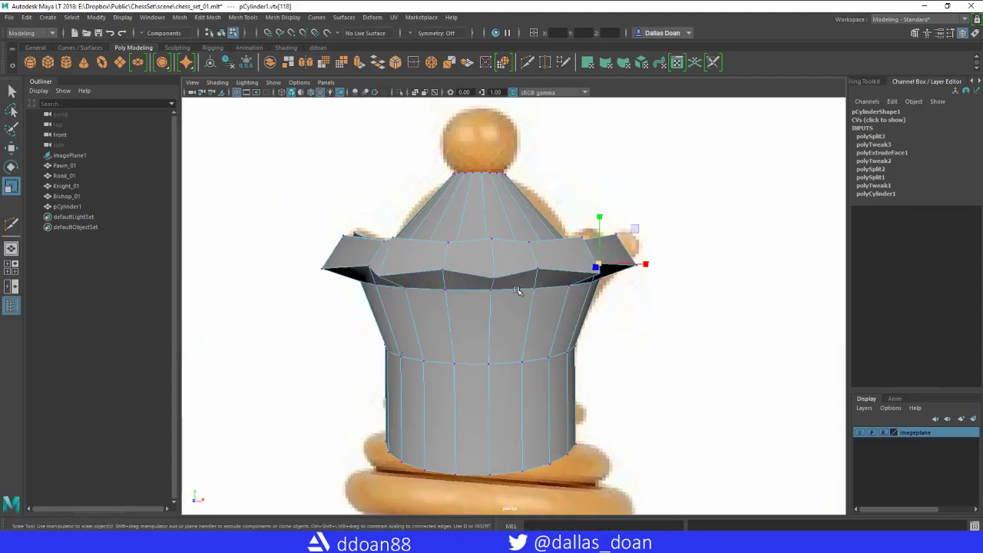
pyautogui.keyDown('alt'); pyautogui.moveTo(516, 290); pyautogui.dragTo(635, 291); pyautogui.keyUp('alt')
pyautogui.keyDown('shift'); pyautogui.click(443, 311); pyautogui.keyUp('shift')
pyautogui.keyDown('shift'); pyautogui.click(499, 290); pyautogui.keyUp('shift')
pyautogui.keyDown('shift'); pyautogui.click(514, 295); pyautogui.keyUp('shift')
pyautogui.keyDown('shift'); pyautogui.click(540, 267); pyautogui.keyUp('shift')
pyautogui.keyDown('alt'); pyautogui.moveTo(543, 292); pyautogui.dragTo(485, 270); pyautogui.keyUp('alt')
pyautogui.keyDown('shift'); pyautogui.click(480, 261); pyautogui.keyUp('shift')
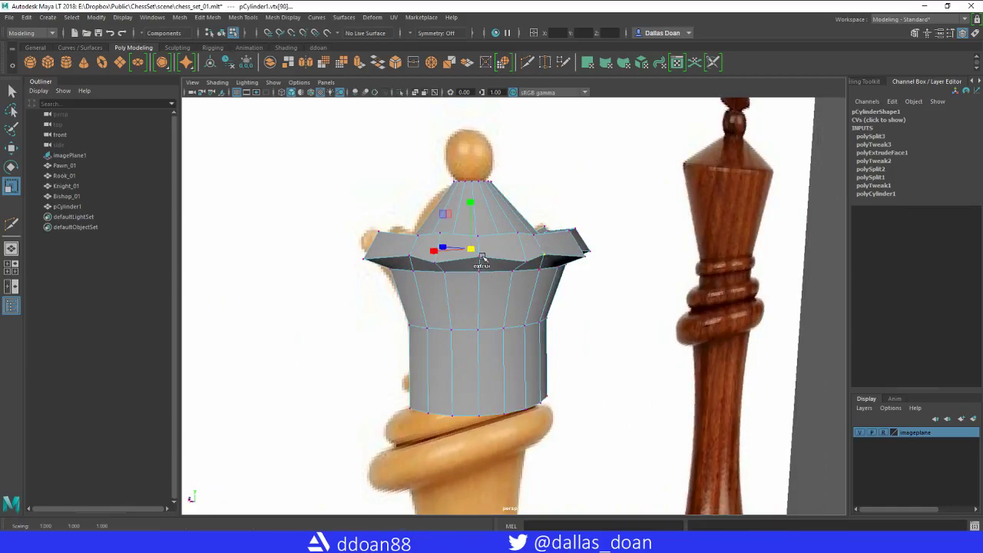
pyautogui.moveTo(499, 276)
pyautogui.keyDown('alt'); pyautogui.mouseDown()
pyautogui.moveTo(508, 283)
pyautogui.moveTo(498, 288)
pyautogui.moveTo(520, 281)
pyautogui.moveTo(500, 288)
pyautogui.mouseUp(); pyautogui.keyUp('alt')
pyautogui.press('w')
pyautogui.keyDown('alt'); pyautogui.moveTo(435, 204); pyautogui.dragTo(561, 256); pyautogui.keyUp('alt')
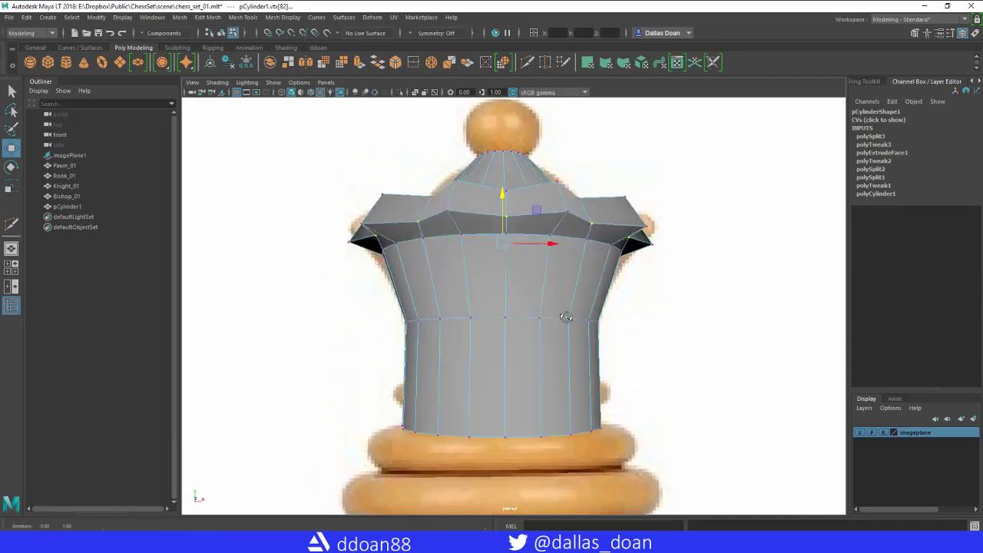
# Apply Soften/Harden Edge to the edge loop where the crown's flared ring meets the body.
pyautogui.rightClick(463, 300)
pyautogui.moveTo(463, 301); pyautogui.dragTo(463, 234, button='right')
pyautogui.doubleClick(477, 272)
pyautogui.keyDown('alt'); pyautogui.moveTo(516, 316); pyautogui.dragTo(532, 278); pyautogui.keyUp('alt')
pyautogui.keyDown('shift'); pyautogui.moveTo(551, 249); pyautogui.dragTo(641, 277, button='right'); pyautogui.keyUp('shift')
pyautogui.keyDown('alt'); pyautogui.moveTo(656, 250); pyautogui.dragTo(645, 281); pyautogui.keyUp('alt')
pyautogui.moveTo(598, 257); pyautogui.dragTo(581, 322, button='right')
# Inspect the deselected crown's shading and silhouette in perspective from near and far.
pyautogui.scroll(-5, 603, 323)
pyautogui.scroll(-5, 588, 329)
pyautogui.scroll(4, 576, 345)
pyautogui.keyDown('alt'); pyautogui.moveTo(588, 329); pyautogui.dragTo(569, 310); pyautogui.keyUp('alt')
pyautogui.scroll(-4, 581, 316)
pyautogui.click(549, 146)
pyautogui.scroll(4, 579, 355)
pyautogui.keyDown('alt'); pyautogui.moveTo(579, 355); pyautogui.dragTo(575, 386); pyautogui.keyUp('alt')
pyautogui.scroll(3, 575, 368)
# Insert an edge loop across the crown's dome in the front view and scale it outward to match the rounded reference outline.
pyautogui.press('space')
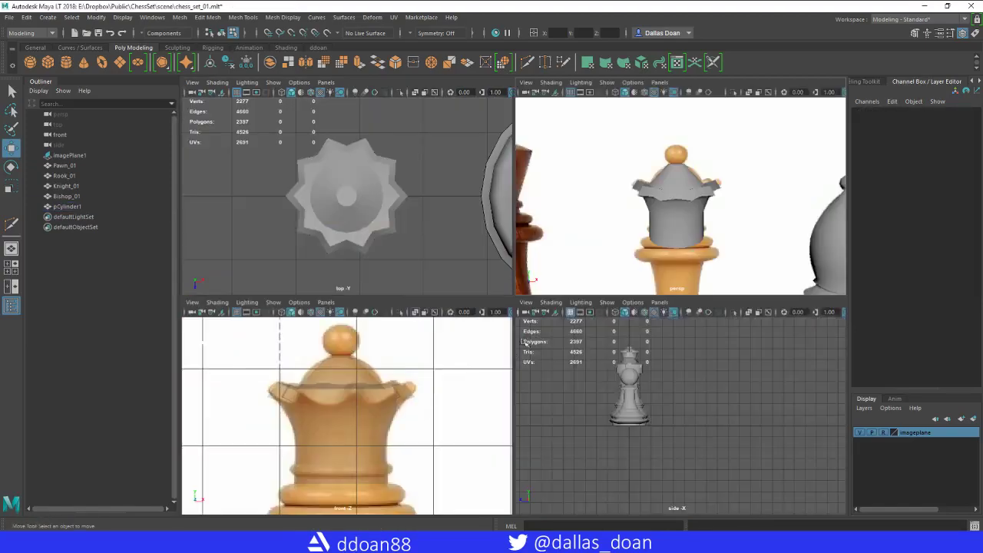
pyautogui.press('space')
pyautogui.keyDown('alt'); pyautogui.moveTo(404, 446); pyautogui.dragTo(476, 362); pyautogui.keyUp('alt')
pyautogui.moveTo(476, 361); pyautogui.dragTo(482, 334, button='right')
pyautogui.keyDown('alt'); pyautogui.moveTo(526, 309); pyautogui.dragTo(495, 353, button='middle'); pyautogui.keyUp('alt')
pyautogui.scroll(-1, 473, 378)
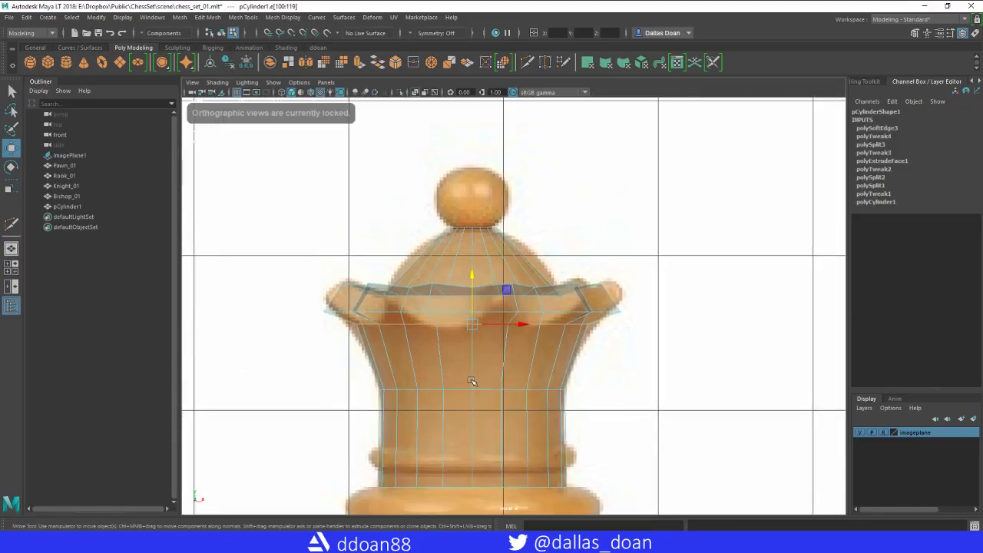
pyautogui.scroll(2, 471, 361)
pyautogui.keyDown('shift'); pyautogui.moveTo(446, 242); pyautogui.dragTo(398, 231, button='right'); pyautogui.keyUp('shift')
pyautogui.keyDown('ctrl'); pyautogui.click(459, 253); pyautogui.keyUp('ctrl')
pyautogui.press('w')
pyautogui.moveTo(390, 240); pyautogui.dragTo(588, 264)
pyautogui.press('r')
pyautogui.moveTo(466, 253); pyautogui.dragTo(473, 254)
# Raise the dome's top ring of vertices to the top of the reference ball and scale it inward.
pyautogui.moveTo(417, 221); pyautogui.dragTo(536, 231)
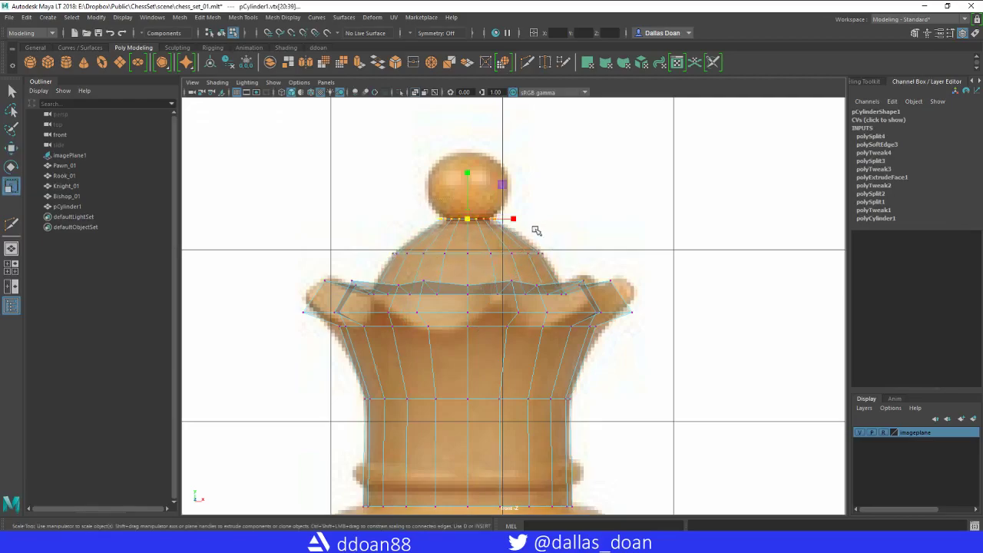
pyautogui.press('w')
pyautogui.scroll(3, 541, 324)
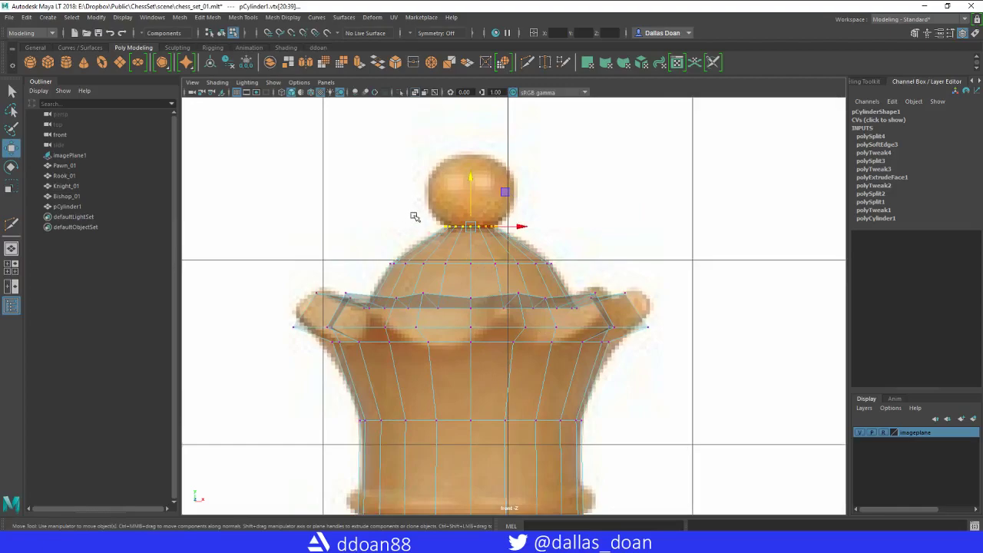
pyautogui.moveTo(477, 174); pyautogui.dragTo(464, 107)
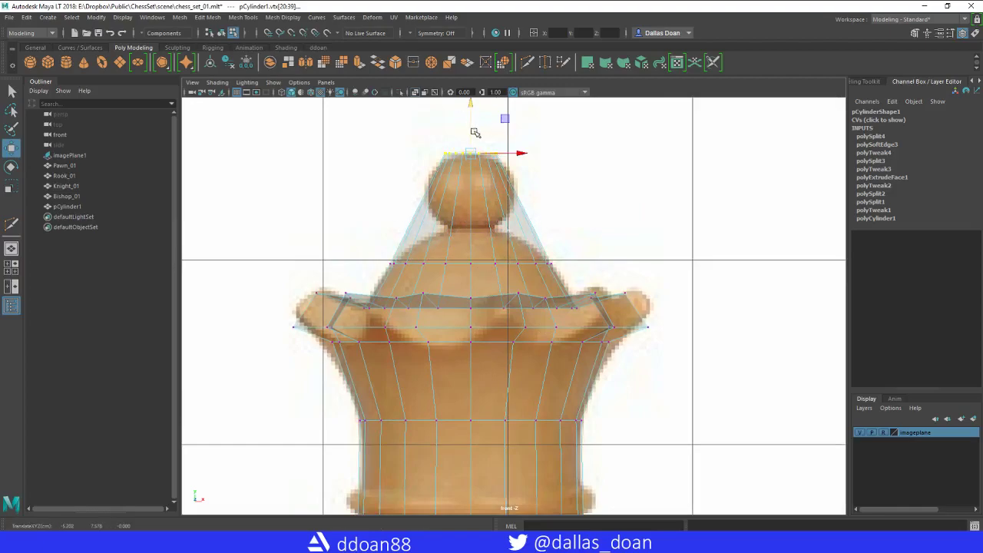
pyautogui.press('r')
pyautogui.moveTo(470, 153); pyautogui.dragTo(452, 148)
# Insert four edge loops between the top ring and the dome, down to the neck of the ball.
pyautogui.press('w')
pyautogui.keyDown('shift'); pyautogui.moveTo(468, 184); pyautogui.dragTo(429, 188, button='right'); pyautogui.keyUp('shift')
pyautogui.keyDown('ctrl'); pyautogui.click(477, 170); pyautogui.keyUp('ctrl')
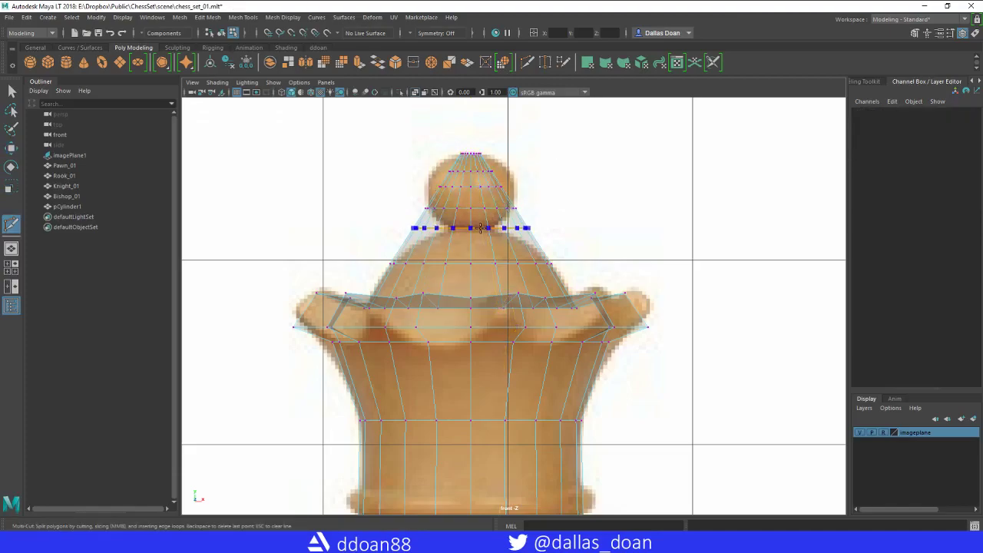
pyautogui.press('w')
# Scale the new vertex rings one by one to round out the ball and narrow its neck along the reference.
pyautogui.moveTo(384, 160); pyautogui.dragTo(479, 188)
pyautogui.press('r')
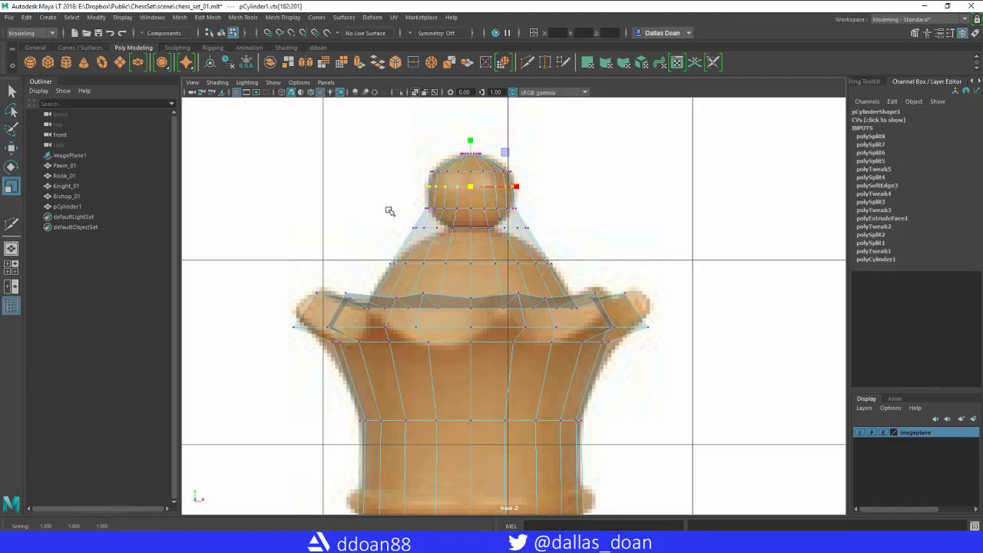
pyautogui.moveTo(392, 202); pyautogui.dragTo(535, 218)
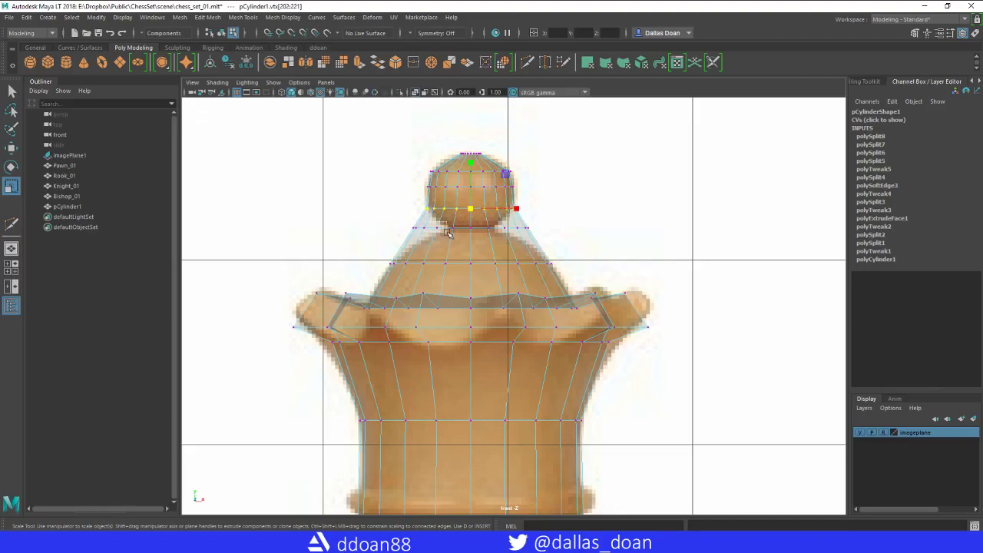
pyautogui.moveTo(475, 226); pyautogui.dragTo(556, 214)
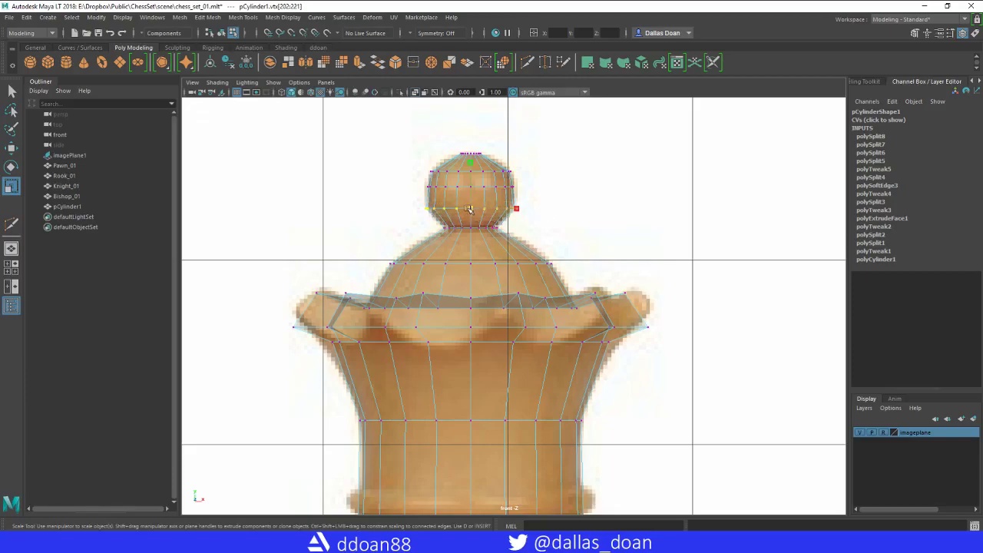
pyautogui.moveTo(468, 208); pyautogui.dragTo(466, 208)
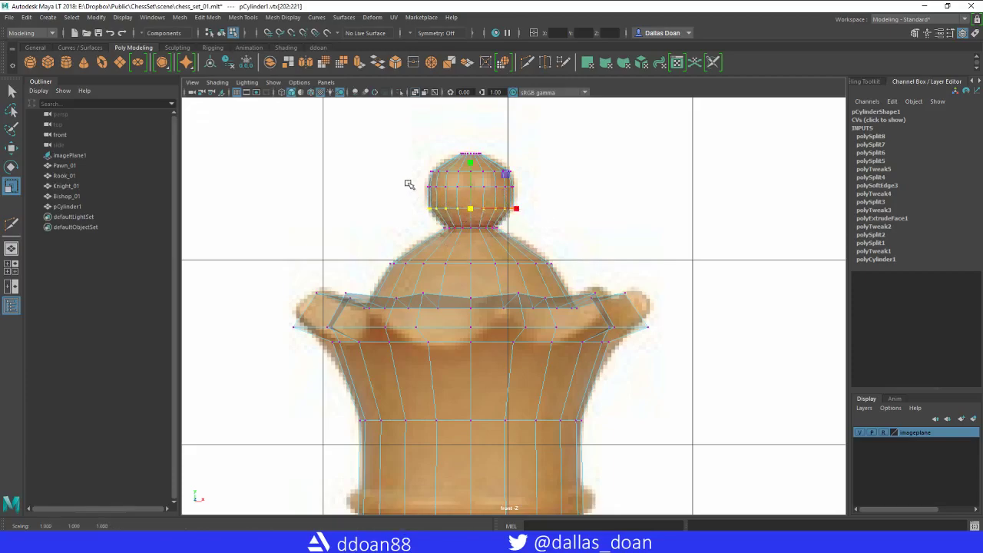
pyautogui.moveTo(409, 184); pyautogui.dragTo(551, 194)
pyautogui.click(473, 188)
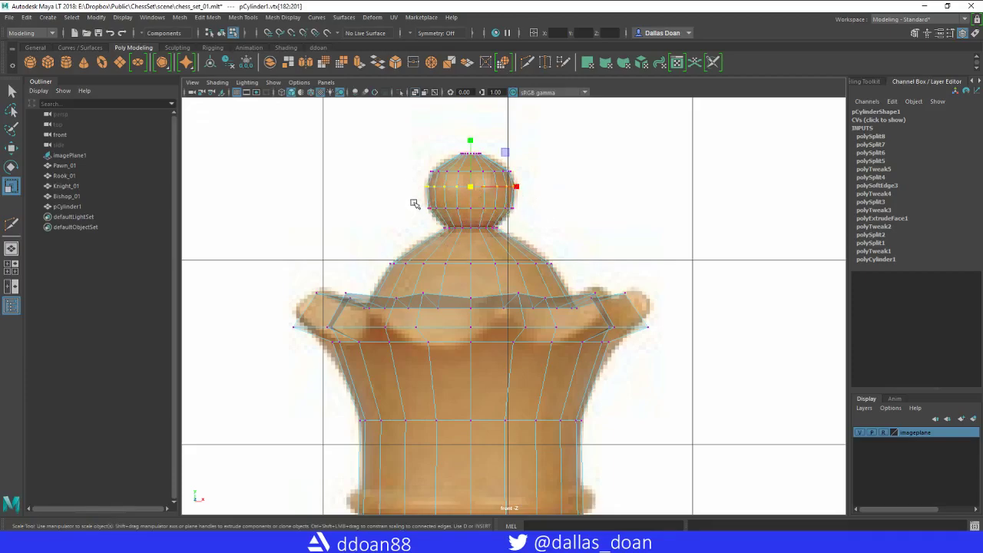
pyautogui.click(473, 209)
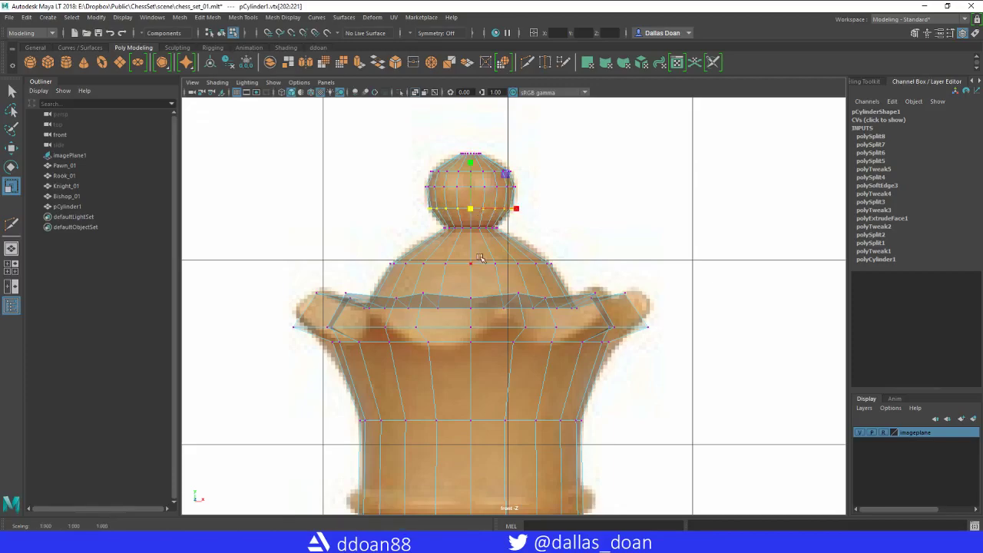
# Select the edge loop at the base of the dome and lower it inside the crown's rim.
pyautogui.press('w')
pyautogui.keyDown('alt'); pyautogui.moveTo(488, 292); pyautogui.dragTo(490, 273, button='middle'); pyautogui.keyUp('alt')
pyautogui.moveTo(440, 257); pyautogui.dragTo(441, 218, button='right')
pyautogui.doubleClick(450, 291)
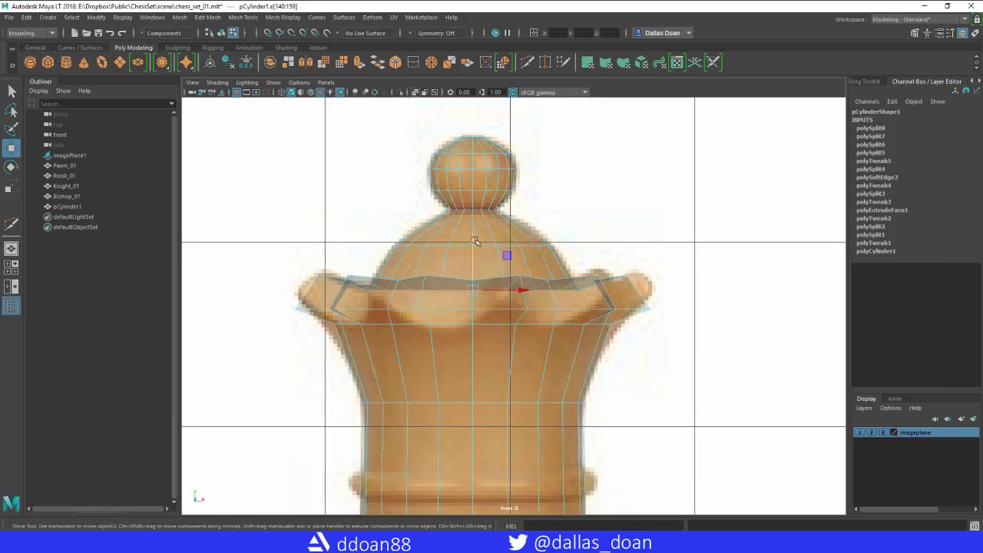
pyautogui.moveTo(475, 241); pyautogui.dragTo(473, 259)
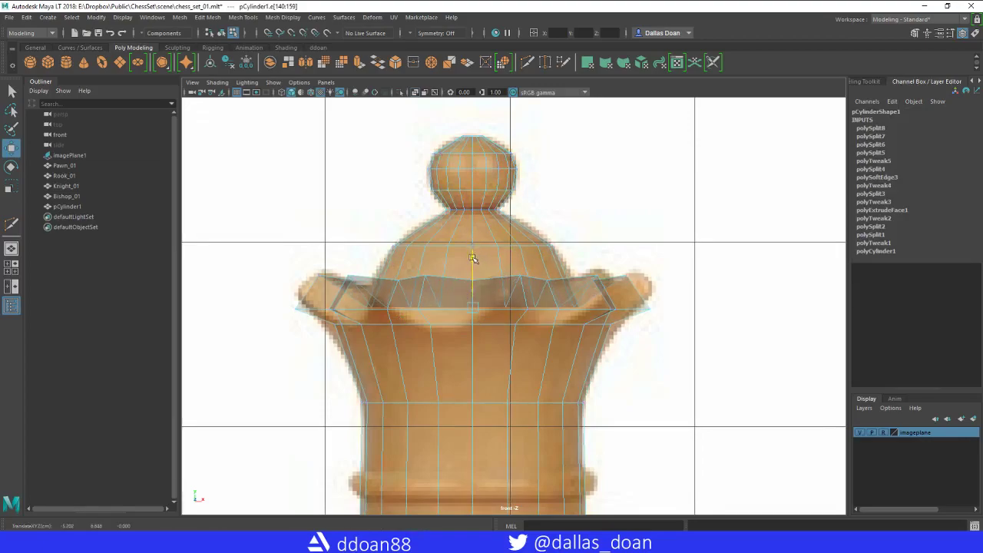
# Return to object mode and examine the finished crown top in perspective beside the other chess pieces.
pyautogui.press('space')
pyautogui.press('space')
pyautogui.moveTo(614, 218)
pyautogui.keyDown('alt'); pyautogui.mouseDown()
pyautogui.moveTo(605, 259)
pyautogui.moveTo(606, 222)
pyautogui.mouseUp(); pyautogui.keyUp('alt')
pyautogui.moveTo(543, 261); pyautogui.dragTo(544, 294, button='right')
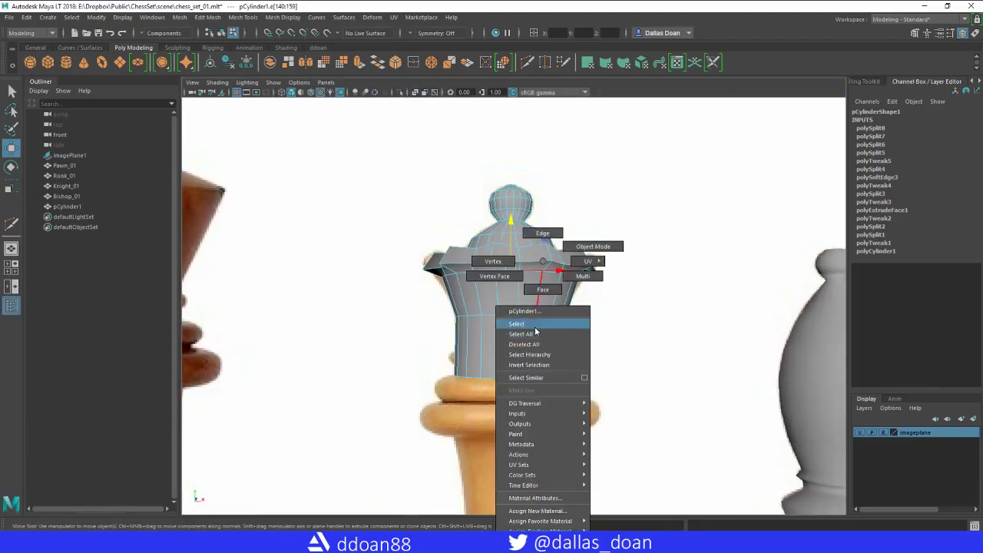
pyautogui.moveTo(535, 332); pyautogui.dragTo(592, 247, button='right')
pyautogui.keyDown('alt'); pyautogui.moveTo(592, 246); pyautogui.dragTo(568, 302, button='right'); pyautogui.keyUp('alt')
pyautogui.keyDown('alt'); pyautogui.moveTo(568, 303); pyautogui.dragTo(572, 295); pyautogui.keyUp('alt')
pyautogui.click(562, 137)
pyautogui.keyDown('alt'); pyautogui.moveTo(561, 192); pyautogui.dragTo(614, 354, button='right'); pyautogui.keyUp('alt')
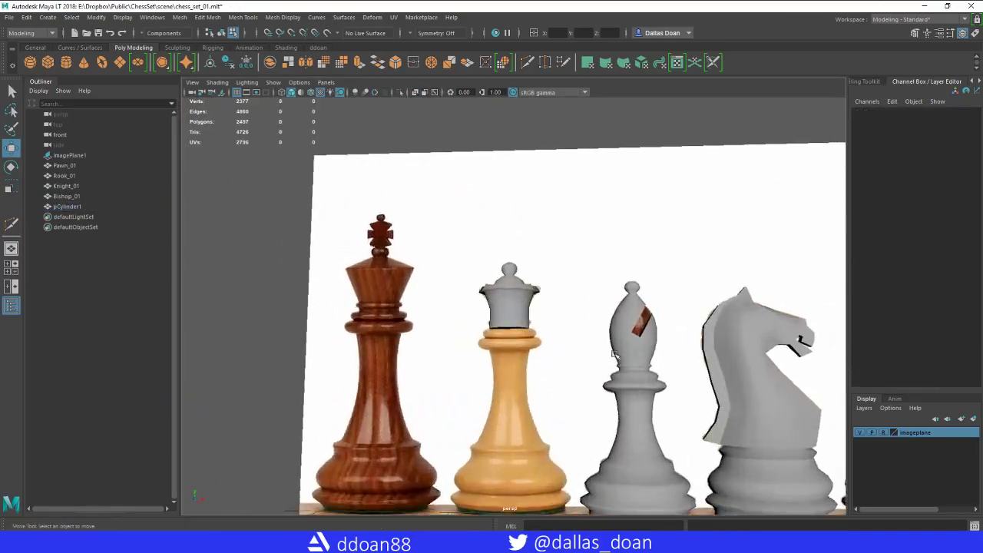
# Select the crown object and delete its construction history.
pyautogui.keyDown('alt'); pyautogui.moveTo(613, 353); pyautogui.dragTo(566, 320); pyautogui.keyUp('alt')
pyautogui.click(524, 269)
pyautogui.moveTo(517, 244); pyautogui.dragTo(511, 307, button='right')
pyautogui.scroll(-5, 540, 309)
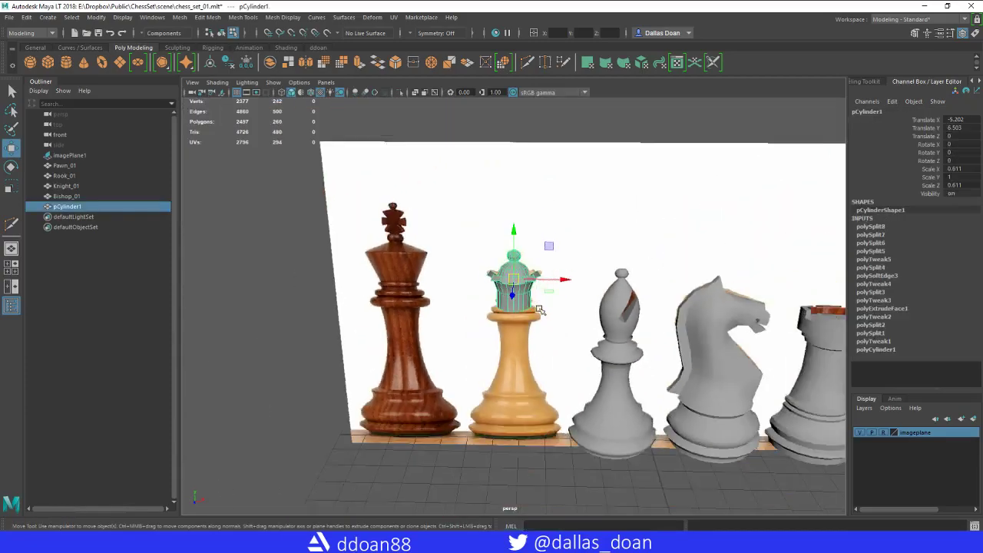
pyautogui.keyDown('alt'); pyautogui.moveTo(540, 310); pyautogui.dragTo(607, 327); pyautogui.keyUp('alt')
pyautogui.hotkey('alt', 'shift', 'd')
# Hide the reference image layer to inspect the crown beside the modelled pieces, and show the layer again.
pyautogui.click(859, 433)
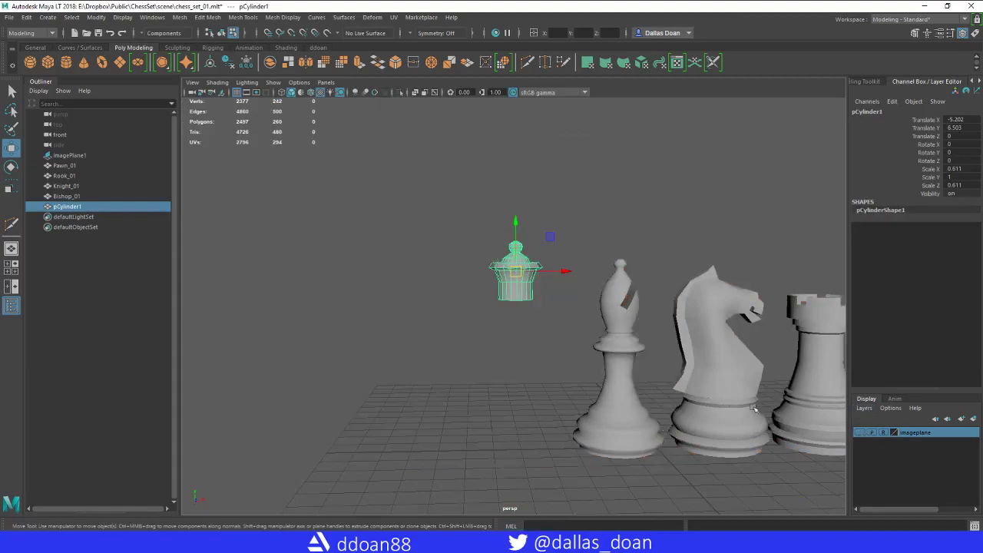
pyautogui.click(608, 316)
pyautogui.scroll(3, 608, 315)
pyautogui.keyDown('alt'); pyautogui.moveTo(608, 315); pyautogui.dragTo(640, 318); pyautogui.keyUp('alt')
pyautogui.click(861, 432)
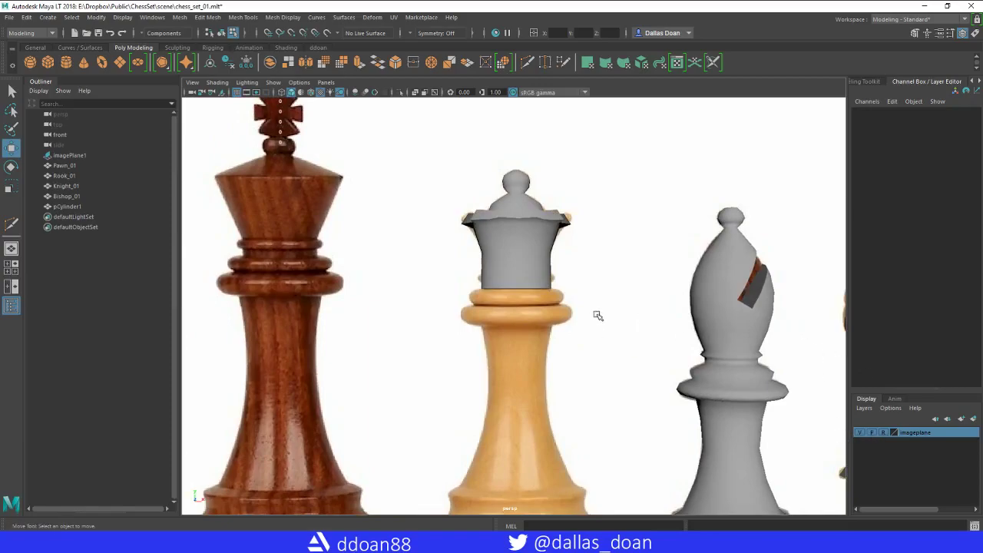
# Compare the crown with the reference image in X-ray shading, and return to object mode in solid shading.
pyautogui.click(415, 93)
pyautogui.keyDown('alt'); pyautogui.moveTo(546, 181); pyautogui.dragTo(551, 205); pyautogui.keyUp('alt')
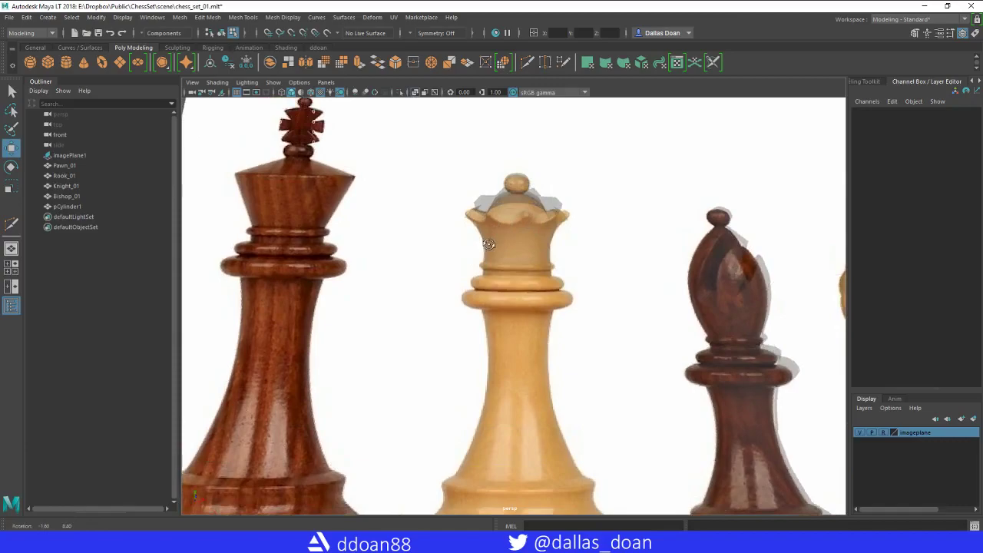
pyautogui.click(859, 432)
pyautogui.click(858, 433)
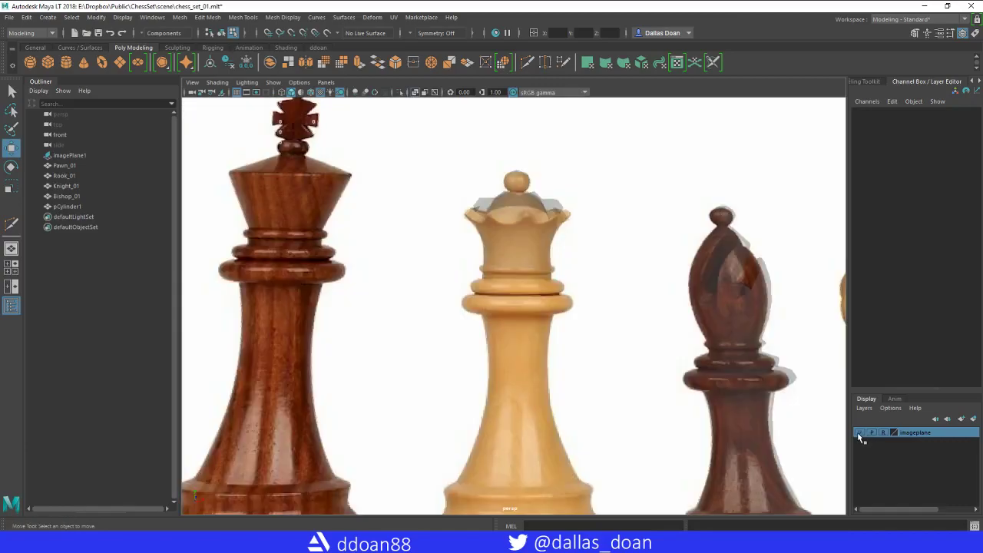
pyautogui.keyDown('alt'); pyautogui.moveTo(606, 313); pyautogui.dragTo(581, 327); pyautogui.keyUp('alt')
pyautogui.doubleClick(527, 245)
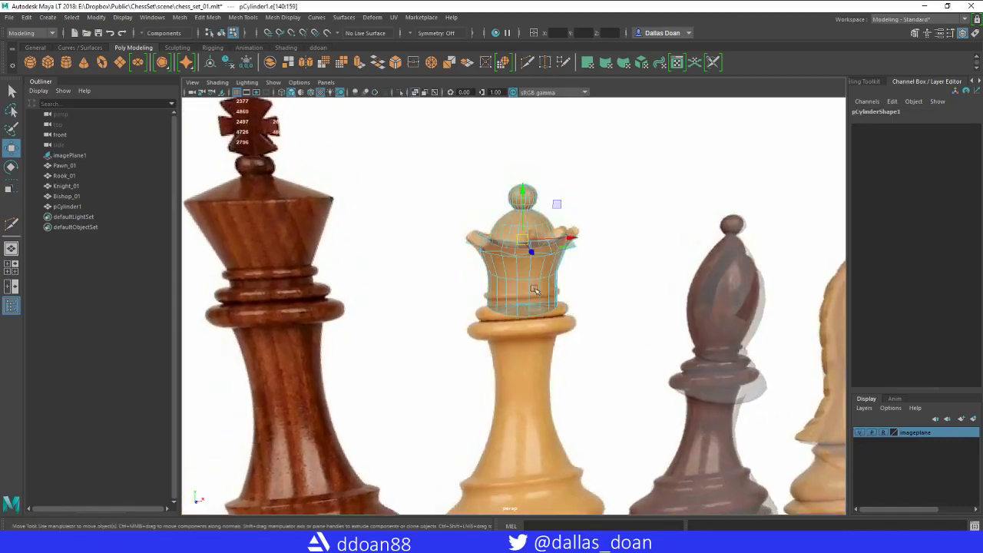
pyautogui.press('F8')
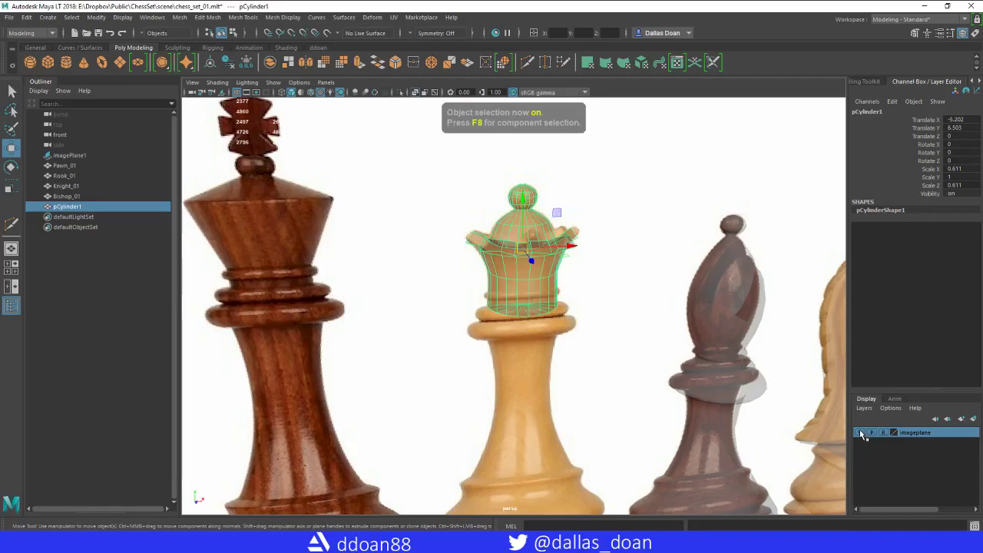
pyautogui.click(415, 93)
# Examine the crown, dome and ball finial from above, below and the sides against the reference and neighbouring pieces.
pyautogui.moveTo(491, 180)
pyautogui.keyDown('alt'); pyautogui.mouseDown()
pyautogui.moveTo(514, 192)
pyautogui.moveTo(542, 253)
pyautogui.moveTo(461, 280)
pyautogui.mouseUp(); pyautogui.keyUp('alt')
pyautogui.scroll(-5, 542, 252)
pyautogui.click(432, 287)
pyautogui.scroll(6, 529, 275)
pyautogui.keyDown('alt'); pyautogui.moveTo(530, 276); pyautogui.dragTo(553, 275); pyautogui.keyUp('alt')
pyautogui.click(553, 275)
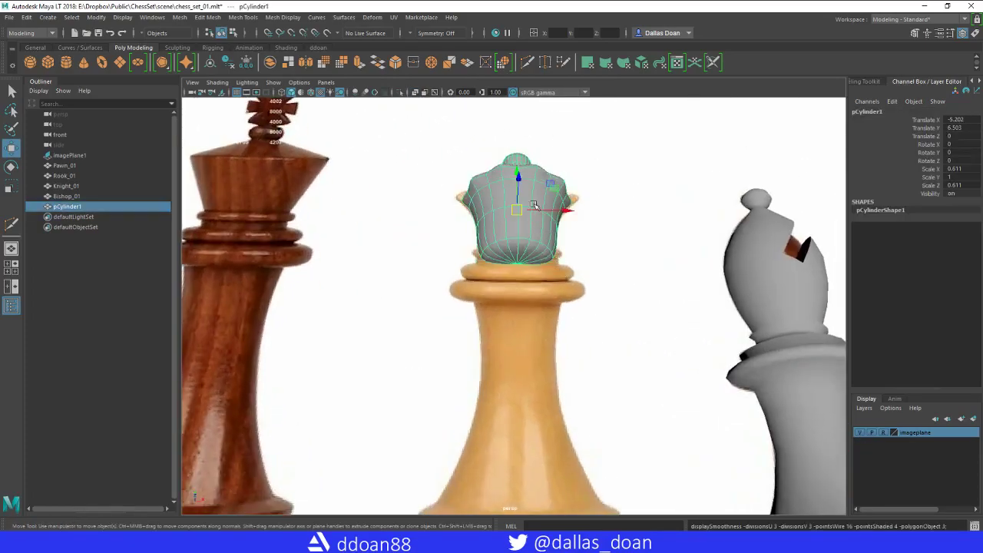
pyautogui.scroll(-3, 548, 231)
pyautogui.keyDown('alt'); pyautogui.moveTo(549, 215); pyautogui.dragTo(553, 338); pyautogui.keyUp('alt')
pyautogui.click(563, 262)
pyautogui.keyDown('alt'); pyautogui.moveTo(564, 262); pyautogui.dragTo(696, 341); pyautogui.keyUp('alt')
pyautogui.scroll(4, 590, 213)
pyautogui.click(520, 221)
pyautogui.scroll(3, 603, 352)
pyautogui.scroll(-4, 624, 354)
pyautogui.scroll(-4, 696, 341)
pyautogui.click(697, 341)
pyautogui.scroll(5, 596, 352)
pyautogui.scroll(4, 596, 353)
# Select the edge loop where the dome meets the crown and apply Soften/Harden Edges to it.
pyautogui.keyDown('alt'); pyautogui.moveTo(596, 352); pyautogui.dragTo(585, 315); pyautogui.keyUp('alt')
pyautogui.click(566, 307)
pyautogui.scroll(1, 586, 316)
pyautogui.keyDown('alt'); pyautogui.moveTo(585, 315); pyautogui.dragTo(573, 295, button='right'); pyautogui.keyUp('alt')
pyautogui.keyDown('alt'); pyautogui.moveTo(572, 307); pyautogui.dragTo(560, 366); pyautogui.keyUp('alt')
pyautogui.doubleClick(561, 367)
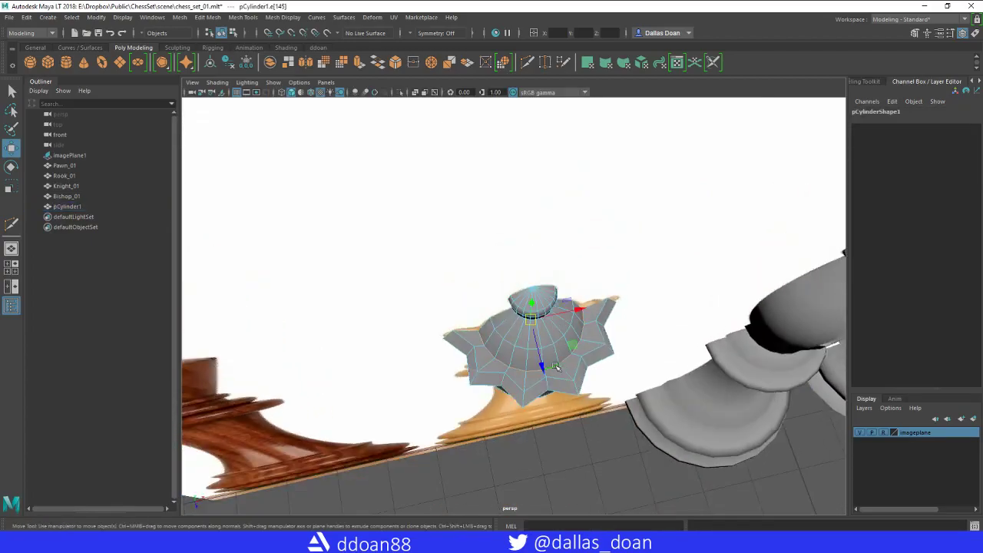
pyautogui.keyDown('shift'); pyautogui.moveTo(565, 328); pyautogui.dragTo(654, 318, button='right'); pyautogui.keyUp('shift')
pyautogui.keyDown('alt'); pyautogui.moveTo(655, 319); pyautogui.dragTo(606, 263); pyautogui.keyUp('alt')
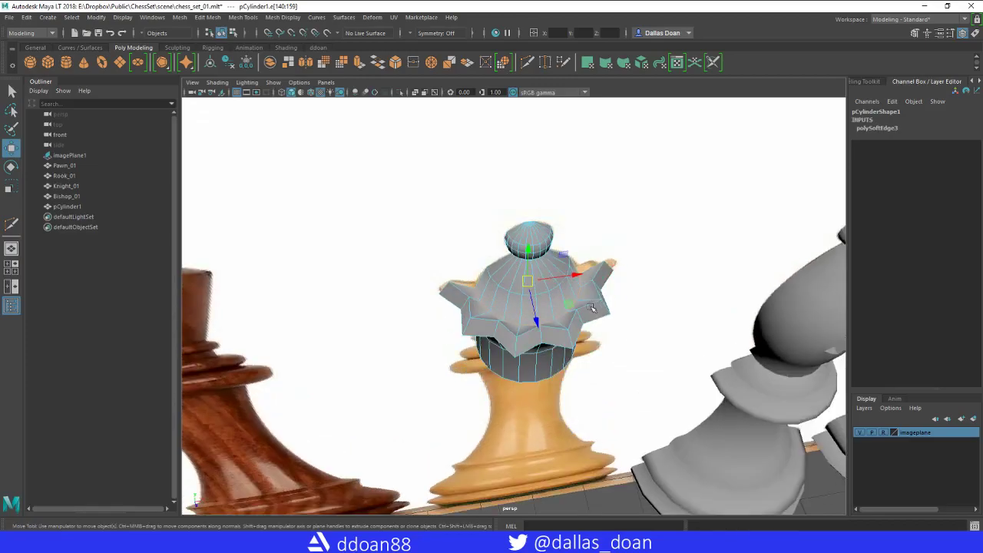
pyautogui.moveTo(603, 261); pyautogui.dragTo(654, 247, button='right')
# Check the crown's shading beside the whole row of modelled chess pieces, and select the crown object.
pyautogui.scroll(-5, 606, 280)
pyautogui.keyDown('alt'); pyautogui.moveTo(606, 280); pyautogui.dragTo(590, 269); pyautogui.keyUp('alt')
pyautogui.click(582, 437)
pyautogui.scroll(-5, 581, 430)
pyautogui.keyDown('alt'); pyautogui.moveTo(581, 430); pyautogui.dragTo(568, 371); pyautogui.keyUp('alt')
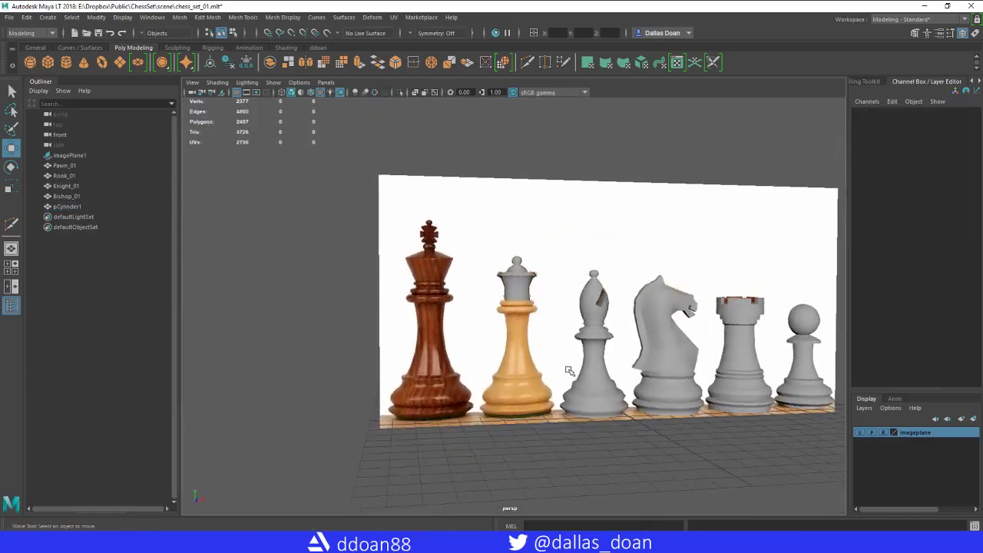
pyautogui.scroll(7, 541, 299)
pyautogui.moveTo(535, 276)
pyautogui.keyDown('alt'); pyautogui.mouseDown()
pyautogui.moveTo(518, 245)
pyautogui.moveTo(521, 292)
pyautogui.moveTo(550, 355)
pyautogui.moveTo(531, 277)
pyautogui.mouseUp(); pyautogui.keyUp('alt')
pyautogui.click(531, 278)
# In the front view, cut three closely spaced edge loops around the lower crown at the thin ring.
pyautogui.press('space')
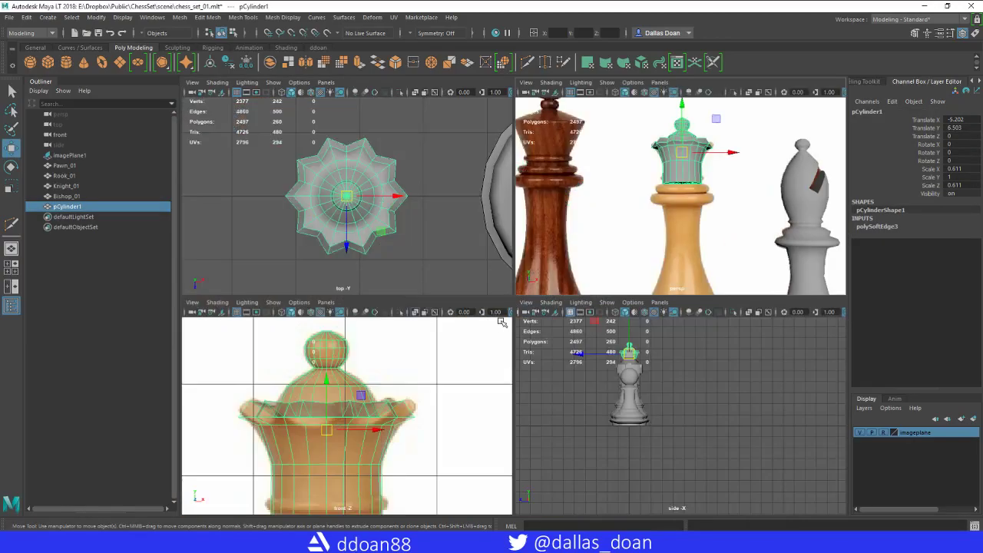
pyautogui.press('space')
pyautogui.scroll(-5, 438, 360)
pyautogui.scroll(3, 450, 346)
pyautogui.keyDown('alt'); pyautogui.moveTo(540, 392); pyautogui.dragTo(508, 375, button='middle'); pyautogui.keyUp('alt')
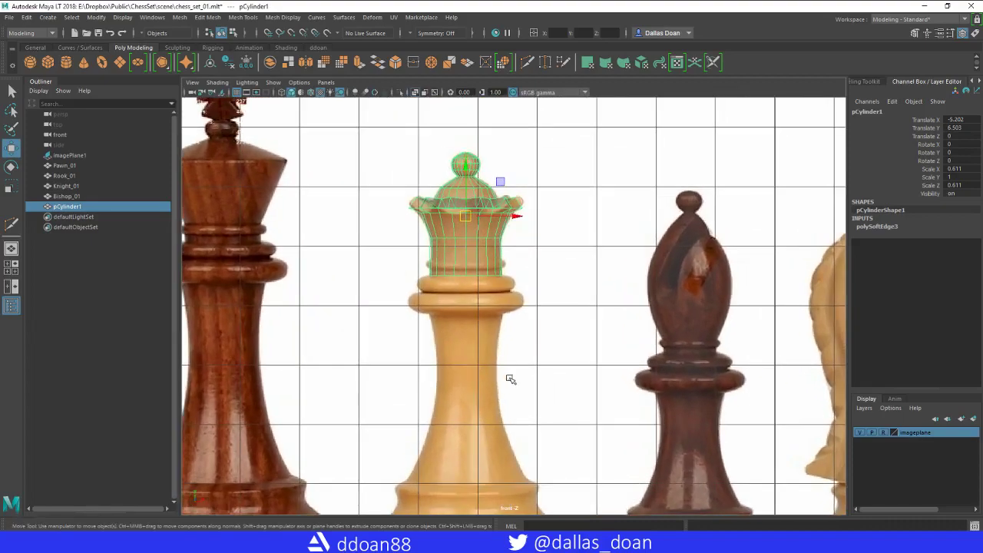
pyautogui.moveTo(448, 257); pyautogui.dragTo(396, 257, button='right')
pyautogui.moveTo(362, 263); pyautogui.dragTo(537, 291)
pyautogui.scroll(2, 479, 297)
pyautogui.scroll(1, 480, 299)
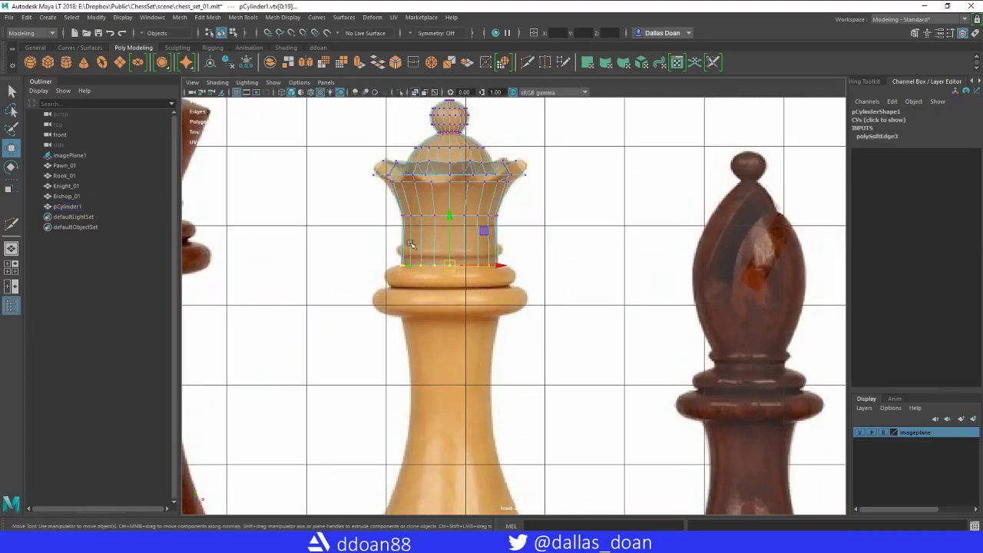
pyautogui.scroll(2, 476, 292)
pyautogui.keyDown('shift'); pyautogui.moveTo(428, 249); pyautogui.dragTo(376, 248, button='right'); pyautogui.keyUp('shift')
pyautogui.keyDown('ctrl'); pyautogui.click(452, 263); pyautogui.keyUp('ctrl')
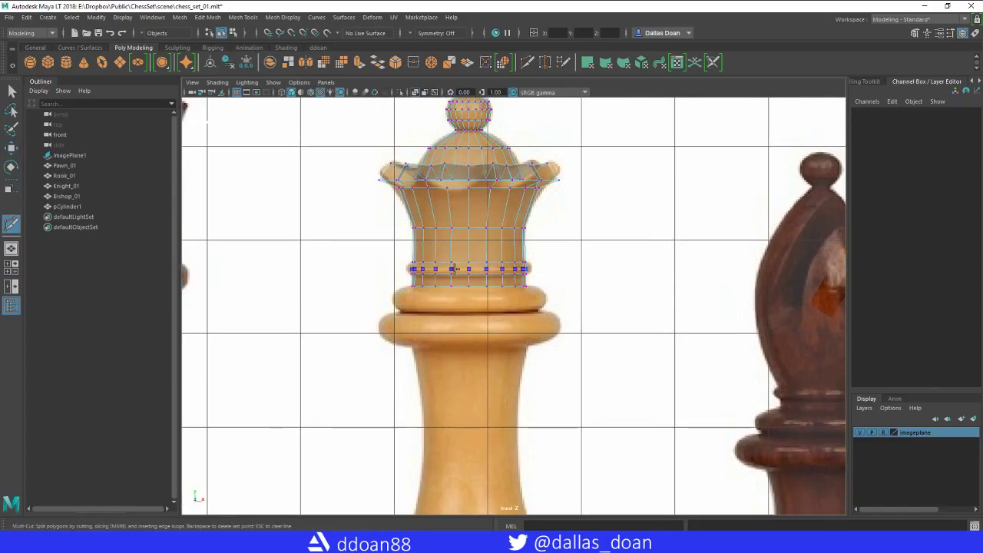
pyautogui.press('w')
# Scale the middle of the three new edge loops outward to match the thin ring's outline in the reference.
pyautogui.scroll(1, 474, 266)
pyautogui.moveTo(485, 251); pyautogui.dragTo(484, 228, button='right')
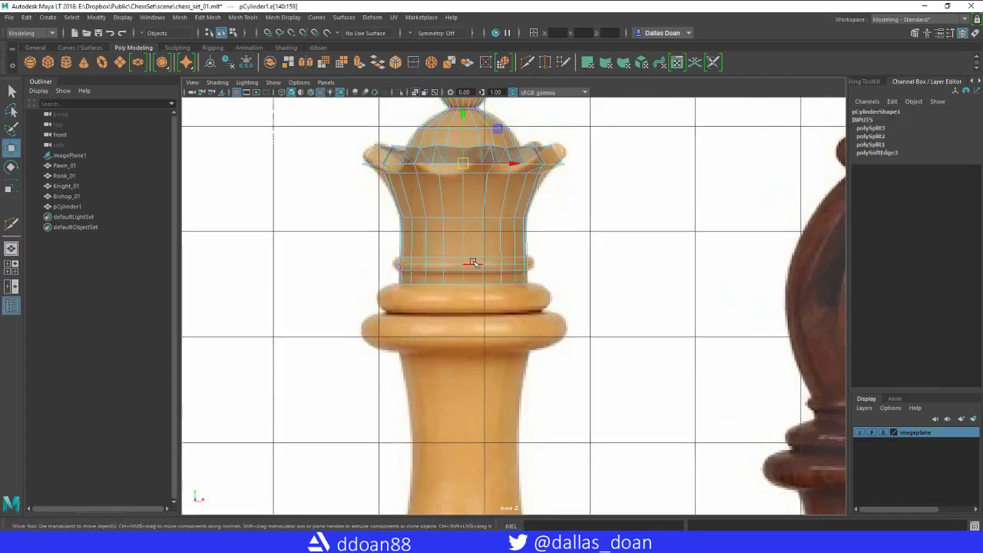
pyautogui.doubleClick(473, 263)
pyautogui.press('r')
pyautogui.moveTo(463, 264); pyautogui.dragTo(477, 264)
# Move the queen's bottom row of vertices straight down to the board level, with X-ray shading off.
pyautogui.keyDown('alt'); pyautogui.moveTo(479, 284); pyautogui.dragTo(475, 267, button='middle'); pyautogui.keyUp('alt')
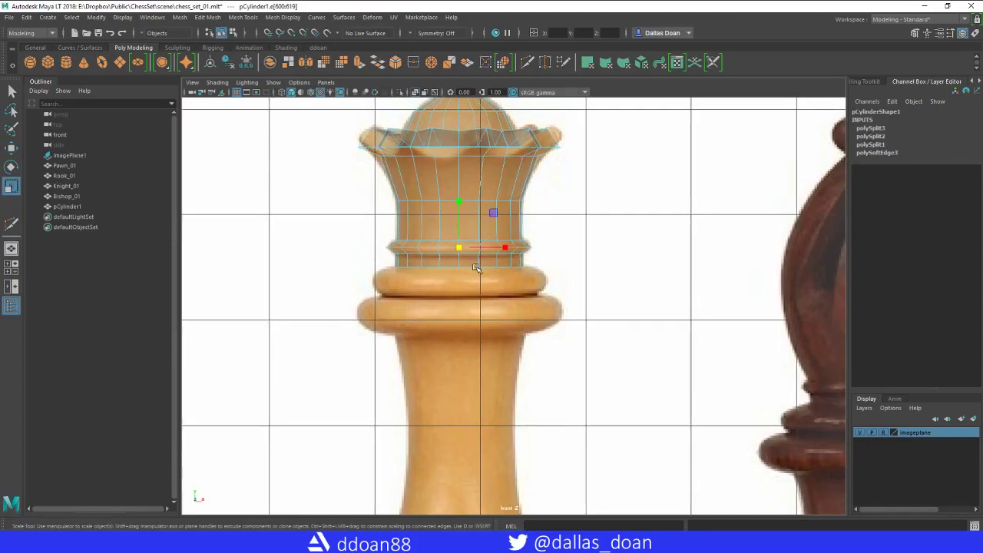
pyautogui.moveTo(431, 262); pyautogui.dragTo(369, 261, button='right')
pyautogui.moveTo(365, 261); pyautogui.dragTo(558, 284)
pyautogui.scroll(-5, 558, 284)
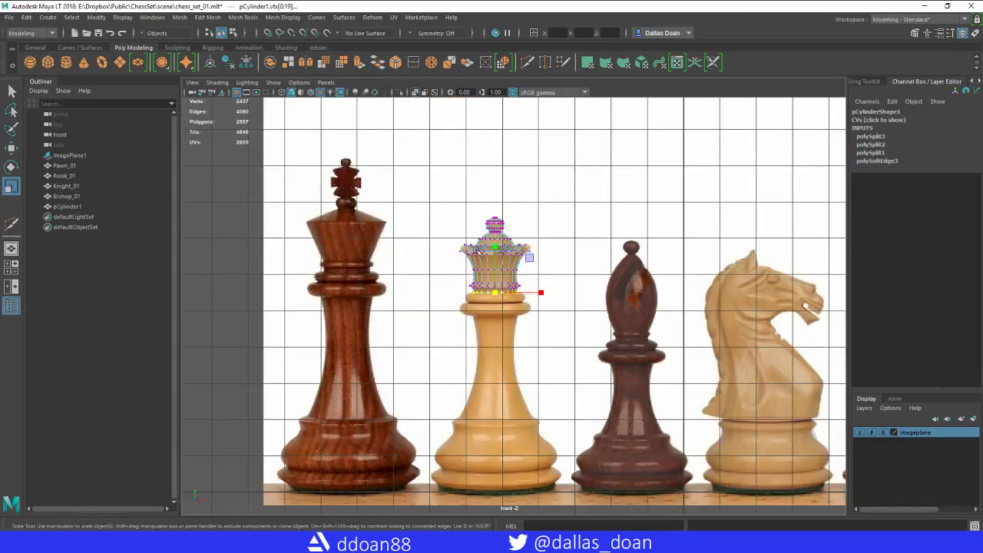
pyautogui.press('w')
pyautogui.moveTo(482, 247); pyautogui.dragTo(485, 324)
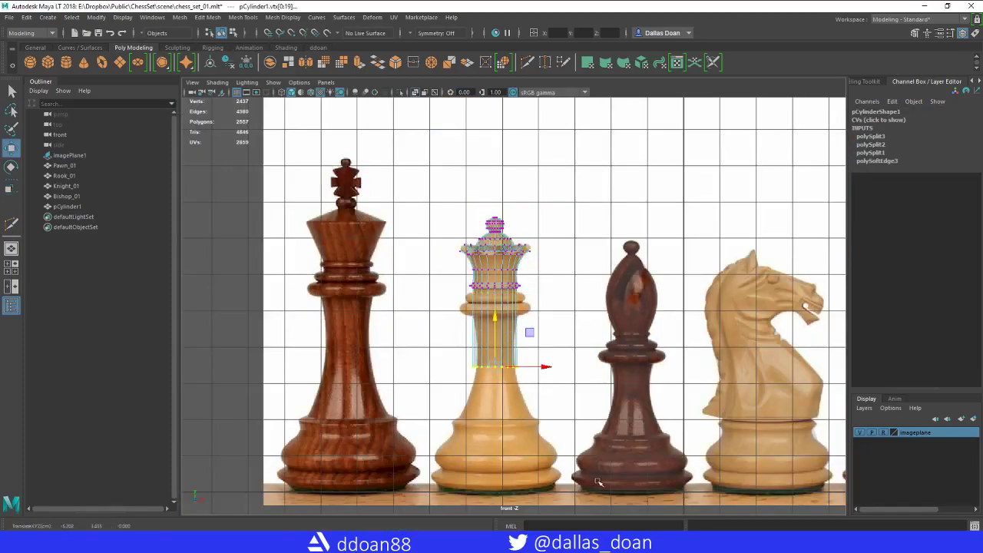
pyautogui.click(415, 93)
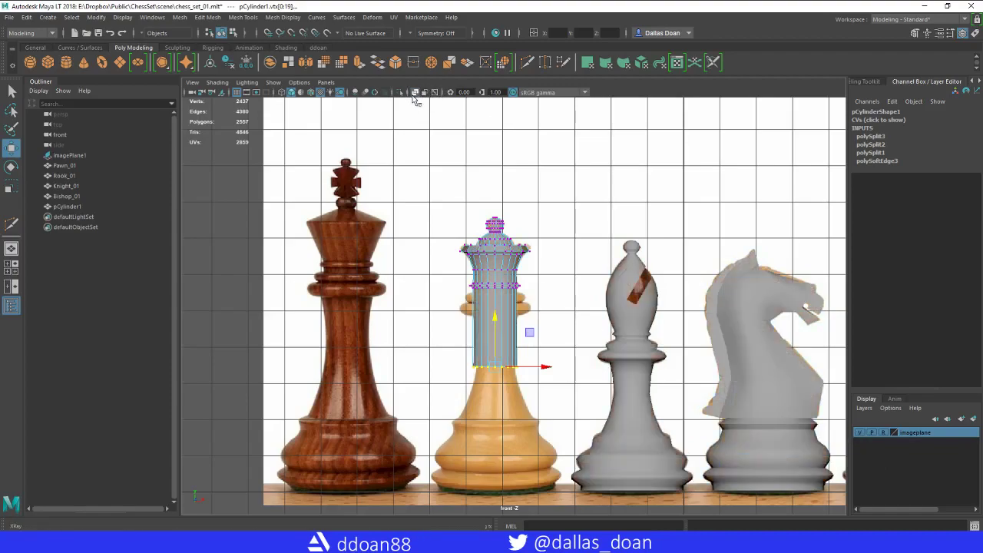
pyautogui.keyDown('alt'); pyautogui.moveTo(501, 310); pyautogui.dragTo(478, 224, button='middle'); pyautogui.keyUp('alt')
pyautogui.moveTo(469, 237); pyautogui.dragTo(469, 239)
pyautogui.moveTo(563, 403); pyautogui.dragTo(568, 406, button='middle')
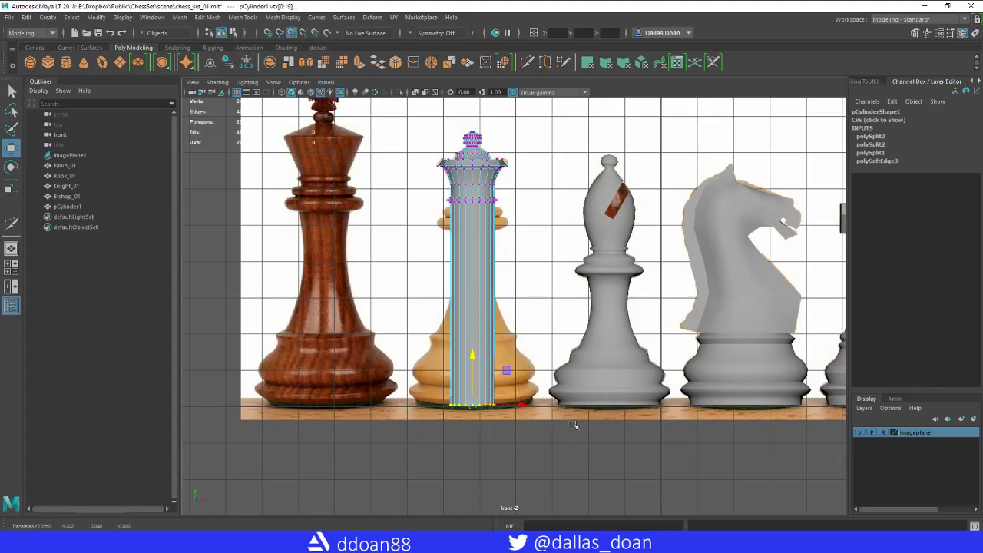
# Turn X-ray shading on and cut edge loops at the two collar rings, along the shaft and at the base's upper rim.
pyautogui.scroll(5, 574, 425)
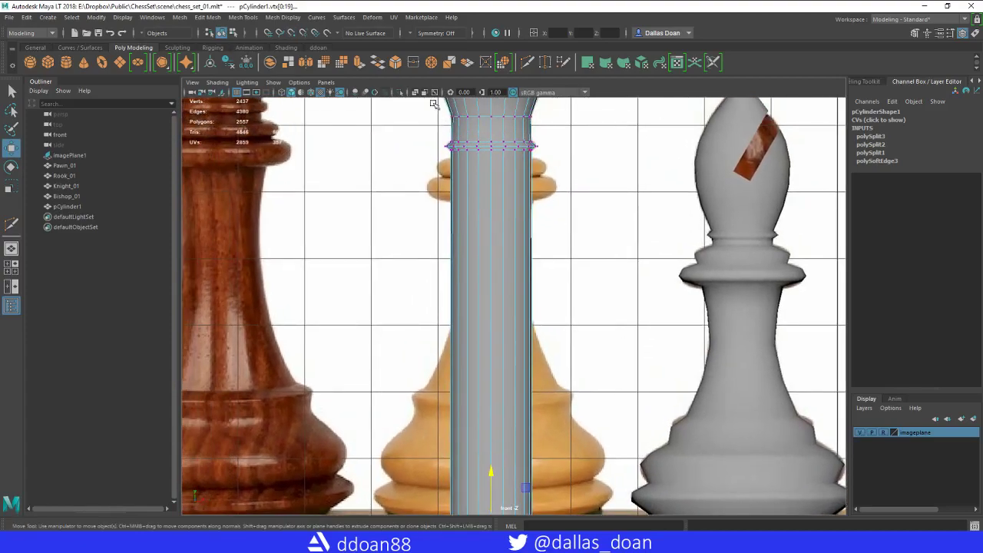
pyautogui.click(416, 93)
pyautogui.keyDown('shift'); pyautogui.moveTo(491, 215); pyautogui.dragTo(440, 214, button='right'); pyautogui.keyUp('shift')
pyautogui.keyDown('alt'); pyautogui.moveTo(487, 152); pyautogui.dragTo(486, 181, button='middle'); pyautogui.keyUp('alt')
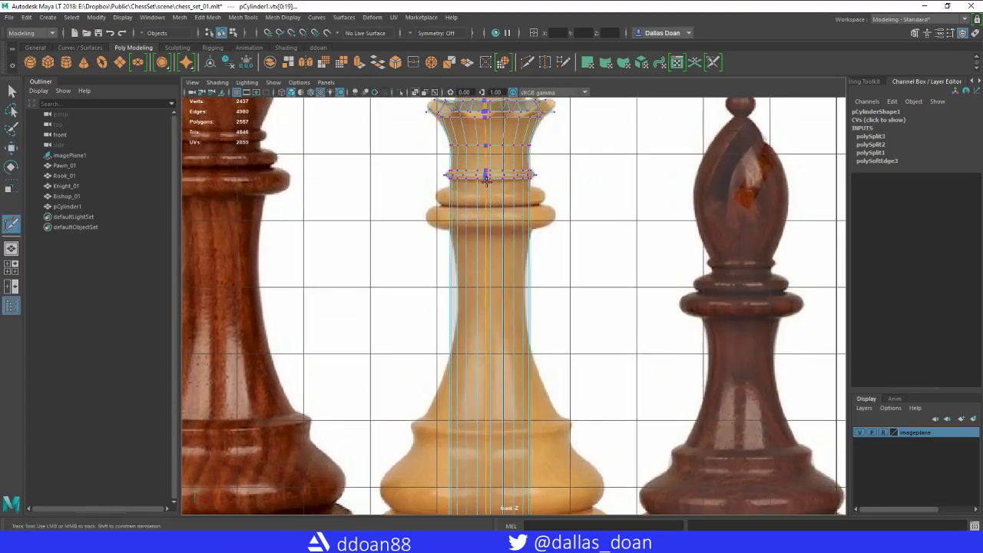
pyautogui.keyDown('ctrl'); pyautogui.click(489, 188); pyautogui.keyUp('ctrl')
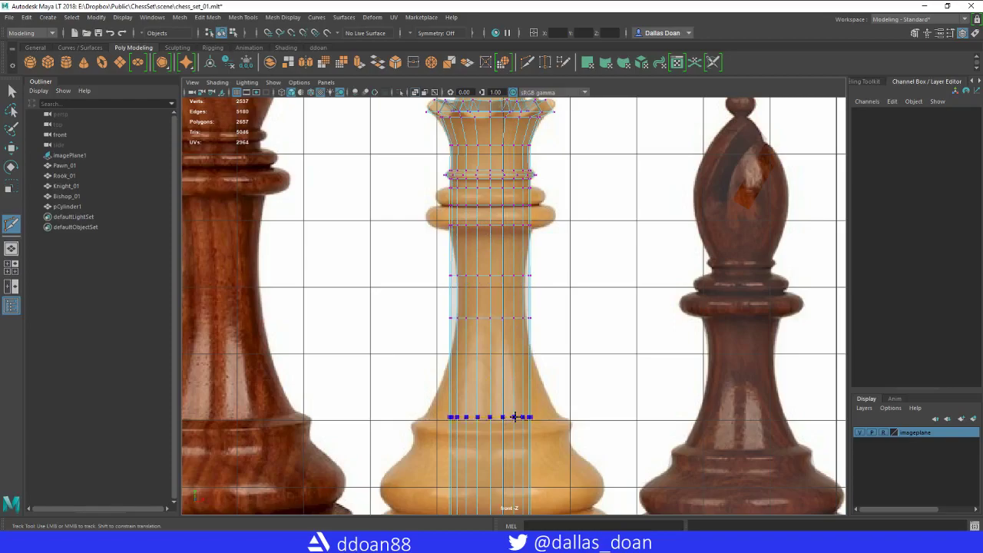
pyautogui.keyDown('ctrl'); pyautogui.click(515, 417); pyautogui.keyUp('ctrl')
# Cut further edge loops down the flared base to just above its bottom edge, following the reference's contours.
pyautogui.keyDown('alt'); pyautogui.moveTo(512, 459); pyautogui.dragTo(511, 383, button='middle'); pyautogui.keyUp('alt')
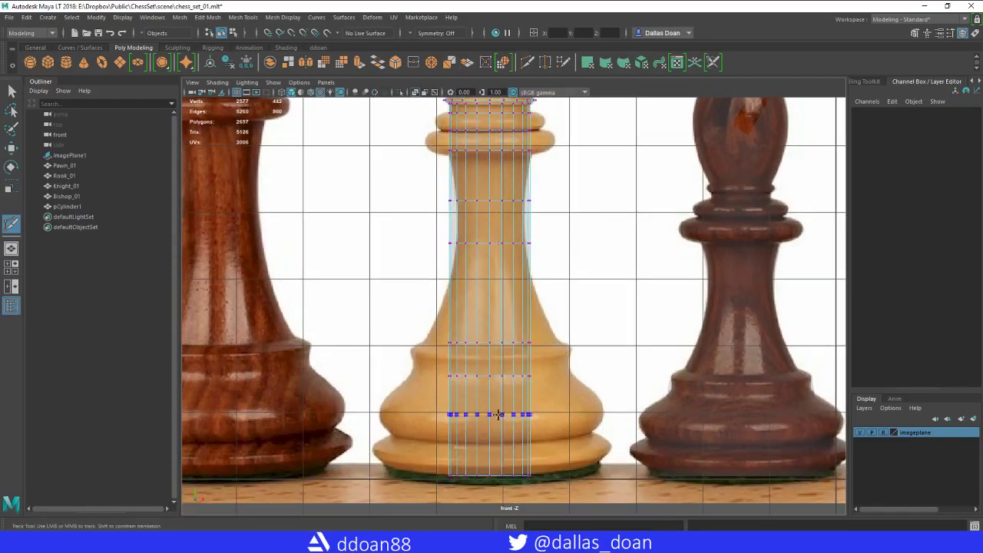
pyautogui.keyDown('alt'); pyautogui.moveTo(511, 447); pyautogui.dragTo(493, 420, button='middle'); pyautogui.keyUp('alt')
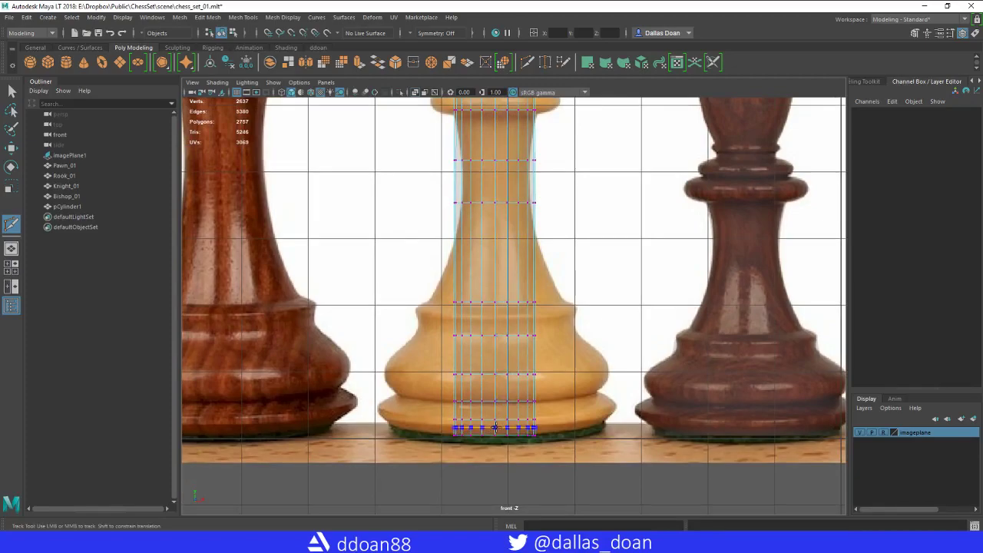
pyautogui.keyDown('alt'); pyautogui.moveTo(501, 223); pyautogui.dragTo(496, 390, button='middle'); pyautogui.keyUp('alt')
pyautogui.press('w')
# Cut an edge loop near the top of the upper collar and scale it outward to the reference outline.
pyautogui.scroll(5, 473, 233)
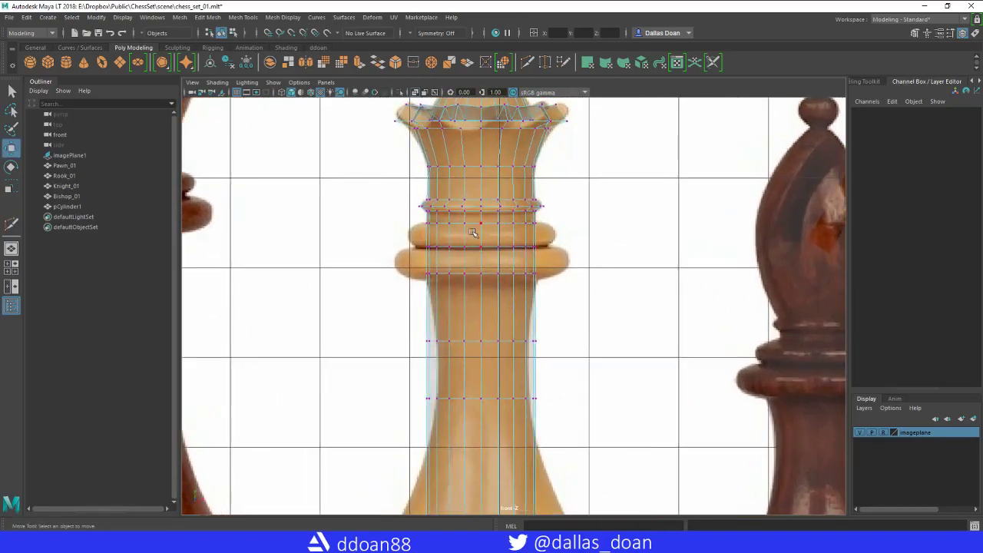
pyautogui.keyDown('alt'); pyautogui.moveTo(416, 218); pyautogui.dragTo(434, 261, button='middle'); pyautogui.keyUp('alt')
pyautogui.moveTo(434, 262); pyautogui.dragTo(389, 258, button='right')
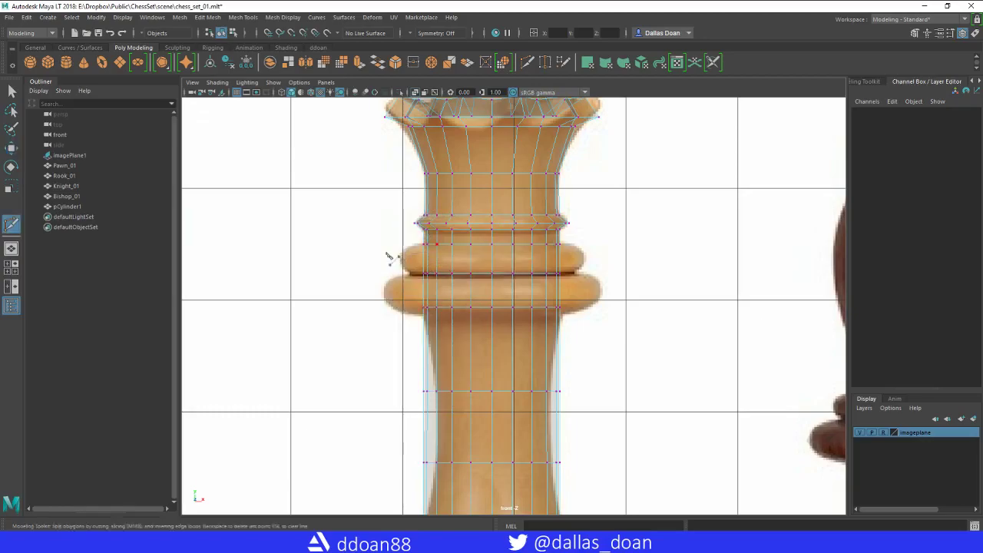
pyautogui.keyDown('ctrl'); pyautogui.click(454, 248); pyautogui.keyUp('ctrl')
pyautogui.press('w')
pyautogui.moveTo(478, 246); pyautogui.dragTo(477, 229, button='right')
pyautogui.doubleClick(480, 249)
pyautogui.press('r')
pyautogui.moveTo(494, 253); pyautogui.dragTo(503, 248)
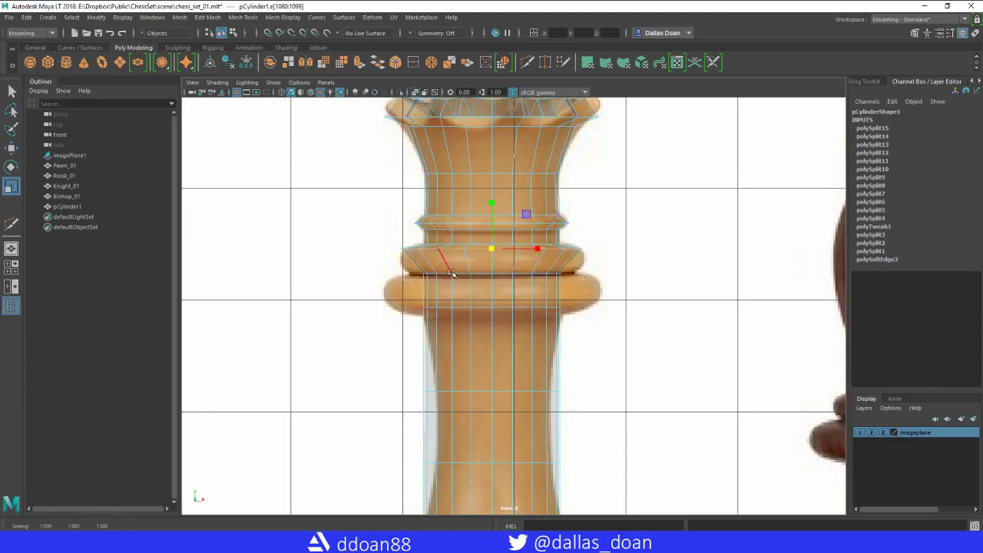
# Cut a second edge loop into the upper collar and scale its loops to round the ring and the groove beneath it.
pyautogui.keyDown('shift'); pyautogui.moveTo(470, 255); pyautogui.dragTo(493, 268, button='right'); pyautogui.keyUp('shift')
pyautogui.keyDown('ctrl'); pyautogui.click(480, 262); pyautogui.keyUp('ctrl')
pyautogui.press('w')
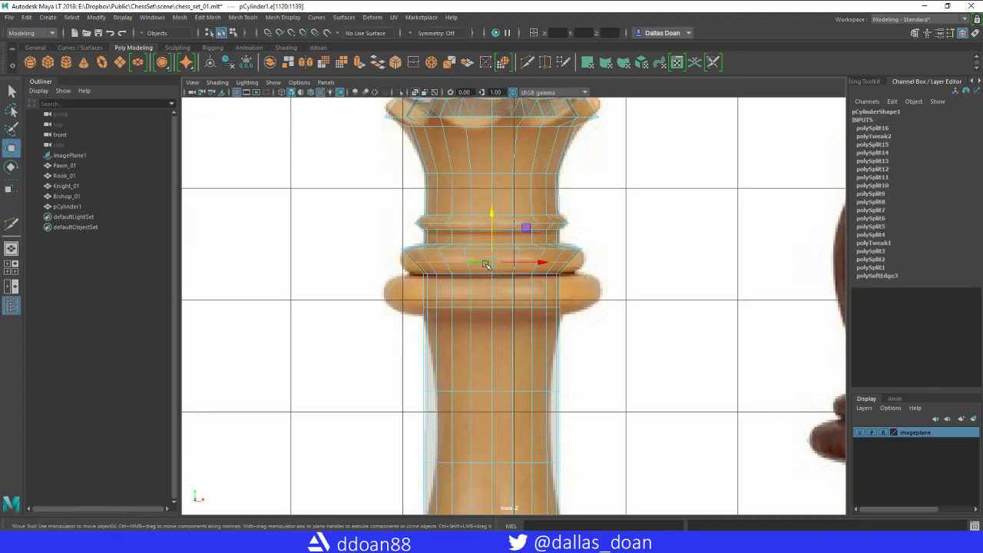
pyautogui.press('r')
pyautogui.moveTo(487, 265); pyautogui.dragTo(510, 285)
pyautogui.doubleClick(447, 252)
pyautogui.doubleClick(475, 272)
# Cut an edge loop through the middle of the lower collar and scale it outward to the collar's widest outline.
pyautogui.keyDown('alt'); pyautogui.moveTo(497, 288); pyautogui.dragTo(495, 263, button='middle'); pyautogui.keyUp('alt')
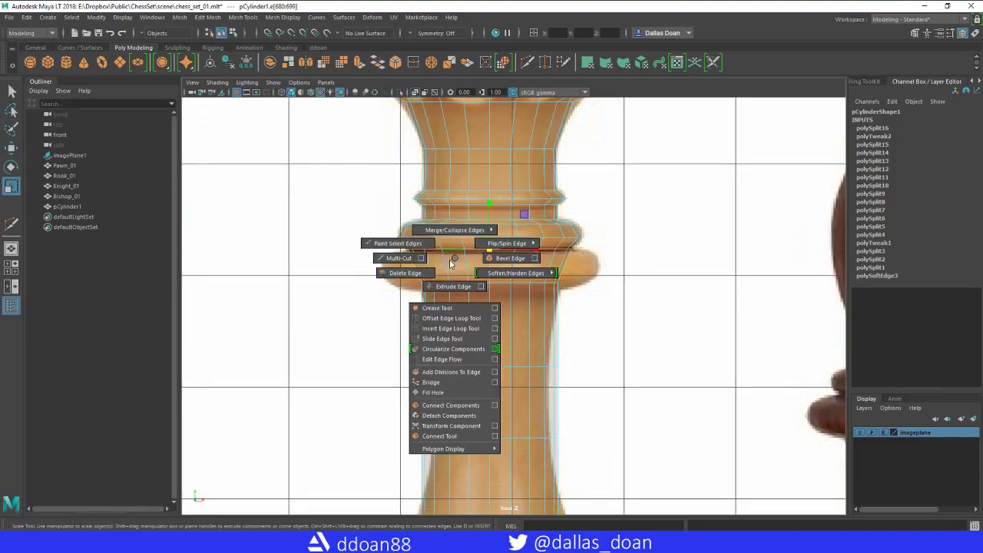
pyautogui.keyDown('shift'); pyautogui.moveTo(449, 259); pyautogui.dragTo(399, 258, button='right'); pyautogui.keyUp('shift')
pyautogui.keyDown('ctrl'); pyautogui.click(468, 264); pyautogui.keyUp('ctrl')
pyautogui.press('w')
pyautogui.moveTo(467, 252); pyautogui.dragTo(467, 228, button='right')
pyautogui.click(419, 268)
pyautogui.doubleClick(451, 267)
pyautogui.press('r')
pyautogui.moveTo(489, 267); pyautogui.dragTo(528, 270)
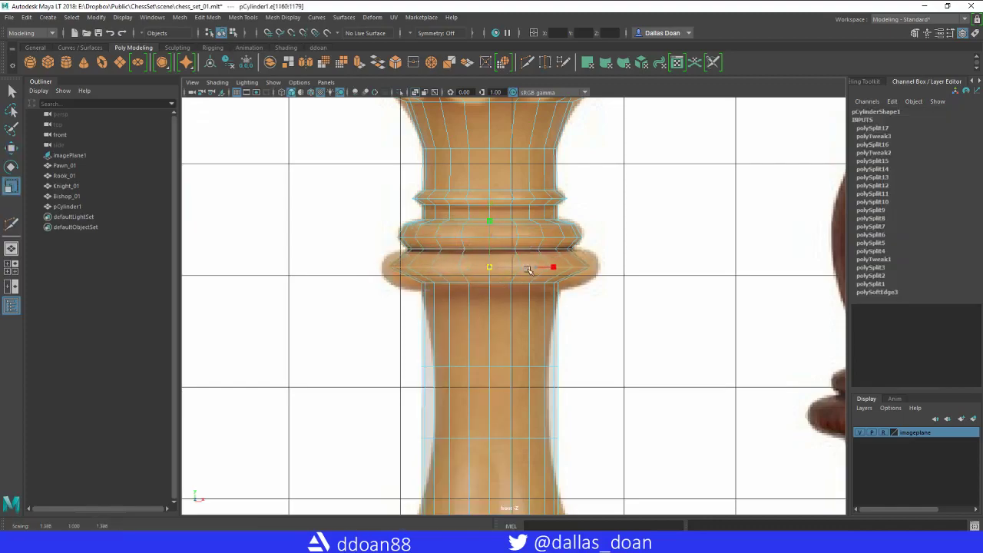
# Cut edge loops above and below the lower collar's middle loop and scale them outward to round its profile.
pyautogui.keyDown('shift'); pyautogui.moveTo(450, 259); pyautogui.dragTo(443, 229, button='right'); pyautogui.keyUp('shift')
pyautogui.keyDown('ctrl'); pyautogui.click(439, 275); pyautogui.keyUp('ctrl')
pyautogui.press('w')
pyautogui.doubleClick(453, 258)
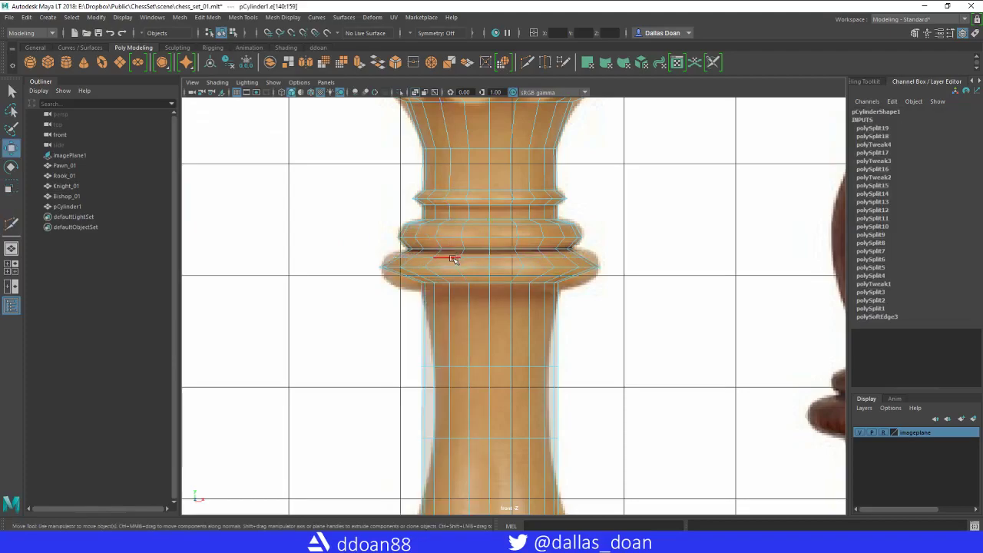
pyautogui.press('r')
pyautogui.moveTo(483, 261); pyautogui.dragTo(494, 280)
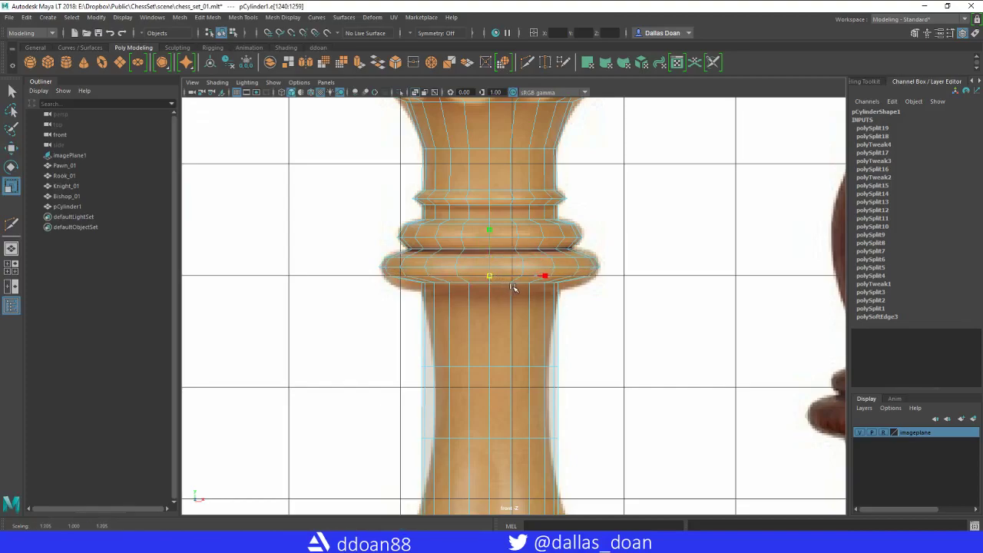
# Lower the edge loop at the underside of the lower collar, and adjust the height and width of the loop above it.
pyautogui.doubleClick(474, 283)
pyautogui.press('w')
pyautogui.moveTo(489, 239); pyautogui.dragTo(486, 236)
pyautogui.doubleClick(451, 276)
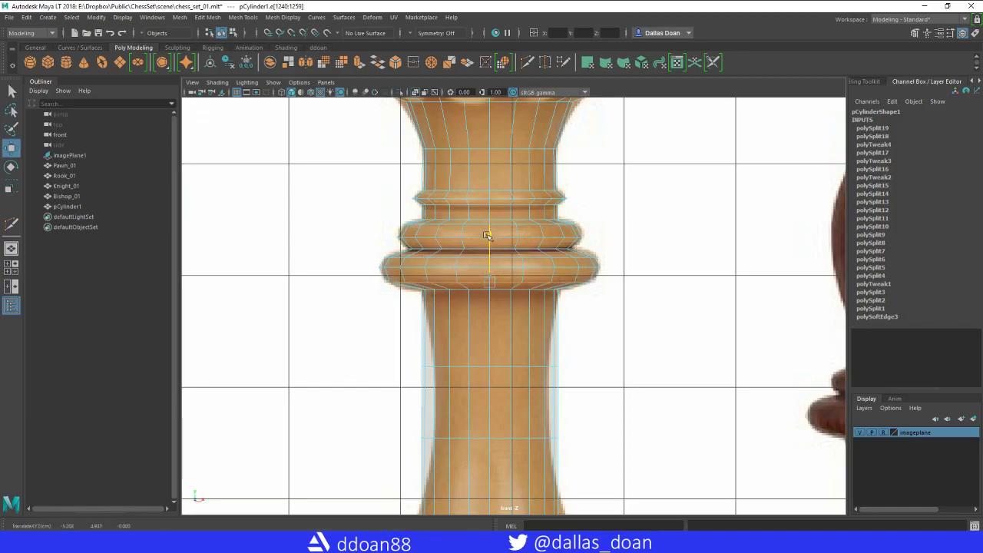
pyautogui.press('r')
pyautogui.moveTo(488, 282); pyautogui.dragTo(494, 282)
pyautogui.press('w')
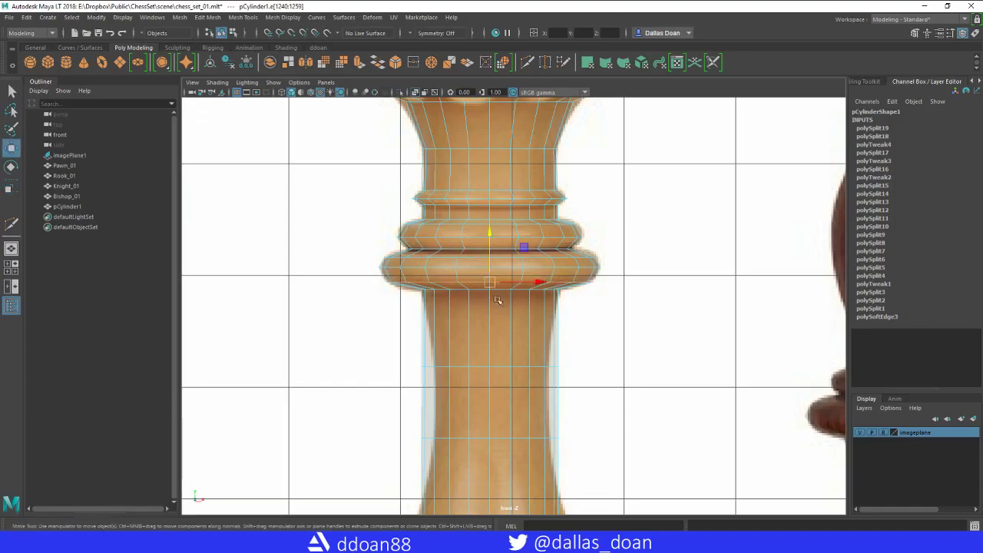
# Select the upper row of shaft vertices below the collar and scale it inward to match the narrow neck.
pyautogui.keyDown('alt'); pyautogui.moveTo(481, 348); pyautogui.dragTo(479, 303, button='middle'); pyautogui.keyUp('alt')
pyautogui.moveTo(479, 303); pyautogui.dragTo(411, 328, button='right')
pyautogui.moveTo(460, 261); pyautogui.dragTo(390, 263, button='right')
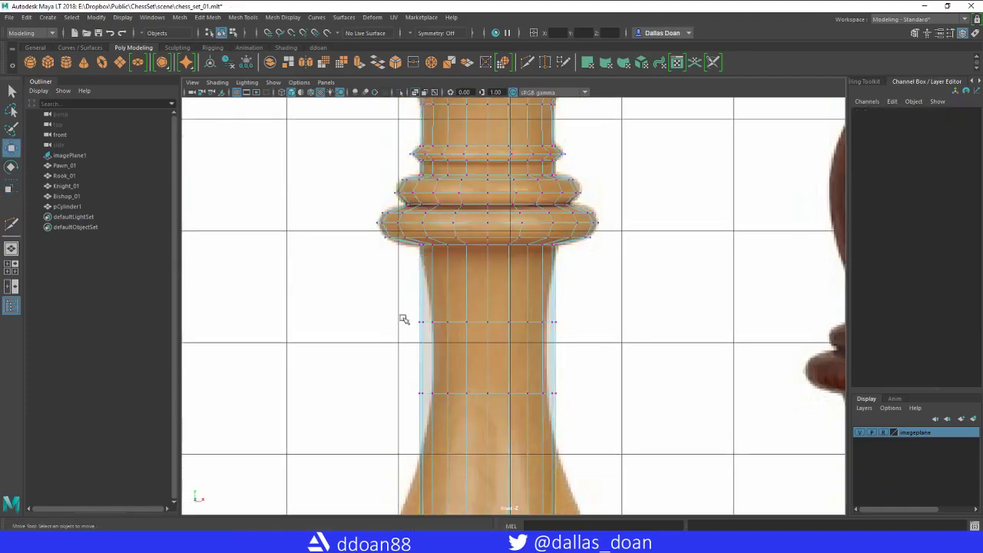
pyautogui.moveTo(404, 313); pyautogui.dragTo(574, 334)
pyautogui.press('r')
pyautogui.moveTo(497, 324); pyautogui.dragTo(476, 325)
pyautogui.keyDown('alt'); pyautogui.moveTo(360, 387); pyautogui.dragTo(360, 311, button='middle'); pyautogui.keyUp('alt')
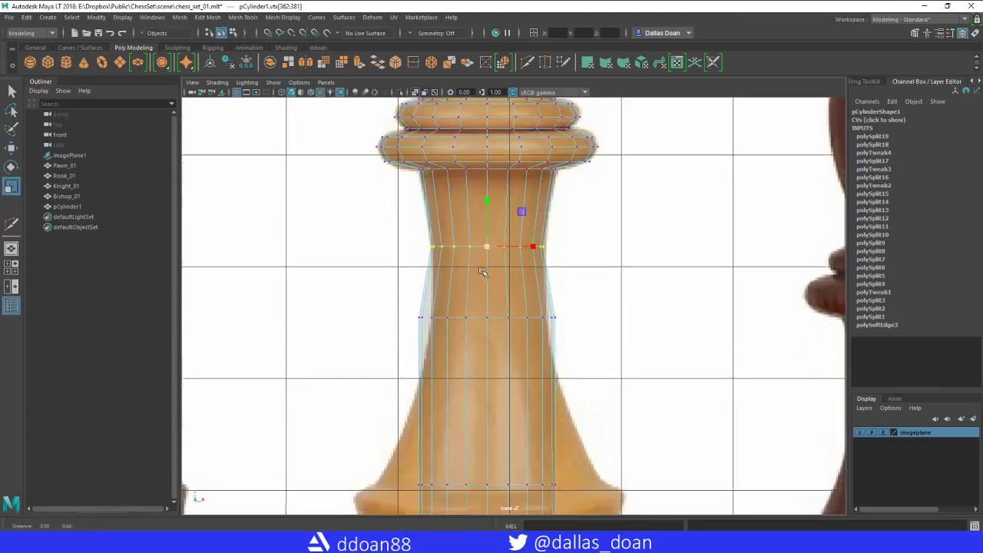
# Scale the shaft's second row of vertices inward to the narrow neck, and scale the row at the shaft's foot outward to the flare.
pyautogui.moveTo(488, 315); pyautogui.dragTo(471, 321)
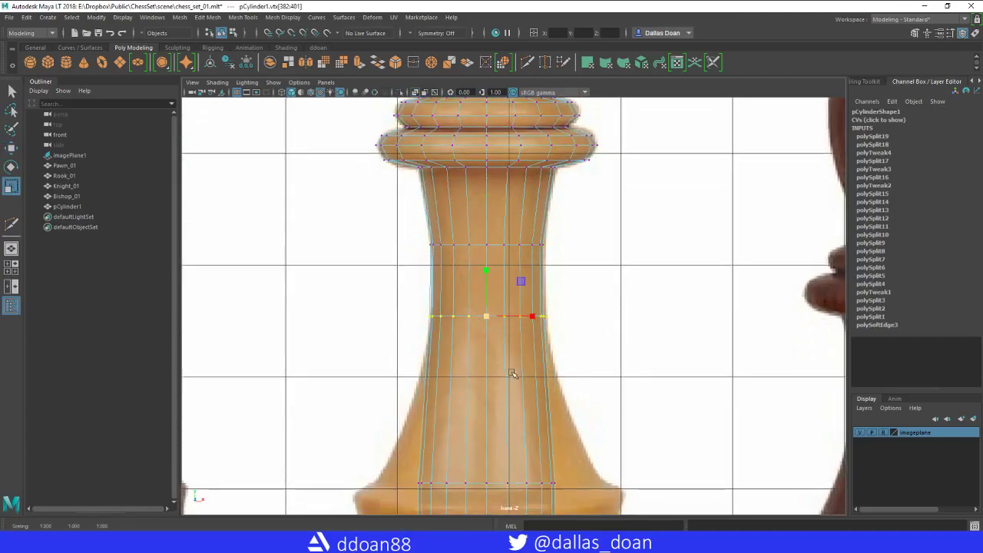
pyautogui.keyDown('alt'); pyautogui.moveTo(512, 374); pyautogui.dragTo(525, 271, button='middle'); pyautogui.keyUp('alt')
pyautogui.keyDown('alt'); pyautogui.moveTo(493, 326); pyautogui.dragTo(494, 283, button='middle'); pyautogui.keyUp('alt')
pyautogui.moveTo(397, 312); pyautogui.dragTo(589, 345)
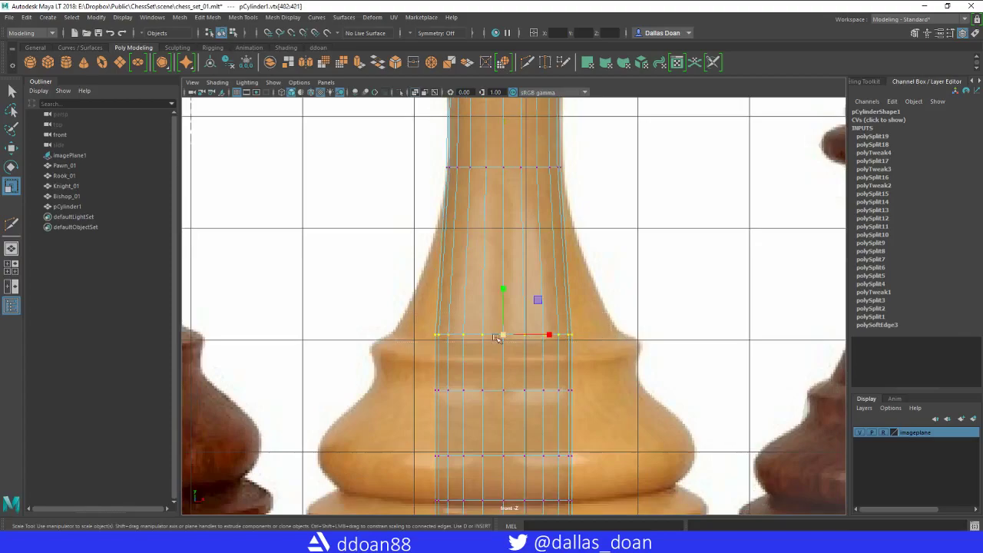
pyautogui.moveTo(496, 338); pyautogui.dragTo(584, 333)
# Cut an edge loop through the flaring lower shaft and scale it inward to follow the reference curve.
pyautogui.keyDown('alt'); pyautogui.moveTo(490, 267); pyautogui.dragTo(500, 297, button='middle'); pyautogui.keyUp('alt')
pyautogui.keyDown('shift'); pyautogui.moveTo(485, 255); pyautogui.dragTo(386, 250, button='right'); pyautogui.keyUp('shift')
pyautogui.keyDown('ctrl'); pyautogui.click(510, 275); pyautogui.keyUp('ctrl')
pyautogui.press('w')
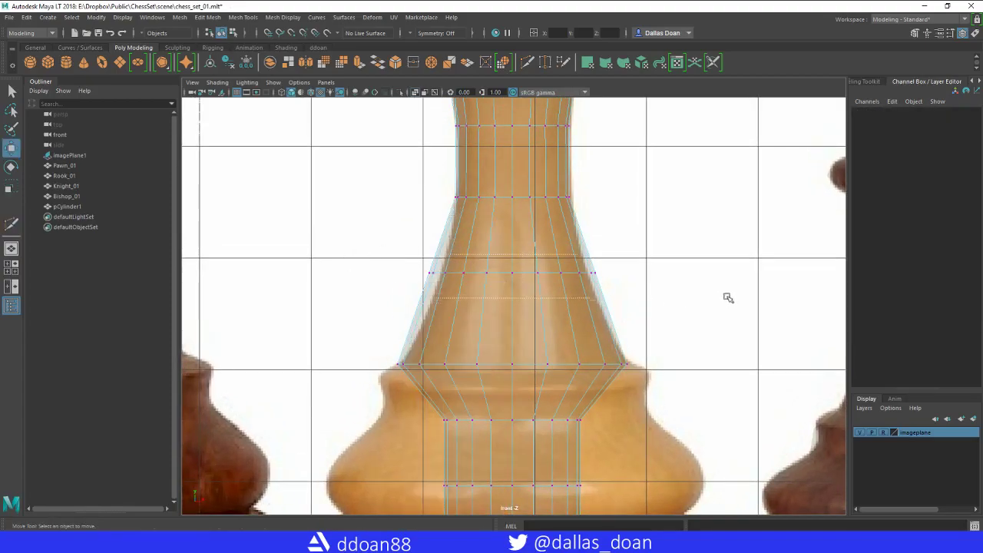
pyautogui.moveTo(728, 298); pyautogui.dragTo(728, 298)
pyautogui.press('r')
pyautogui.moveTo(513, 274); pyautogui.dragTo(500, 276)
# Select all vertex rows below the shaft's foot and scale them outward horizontally to the width of the base.
pyautogui.keyDown('alt'); pyautogui.moveTo(489, 307); pyautogui.dragTo(467, 200, button='middle'); pyautogui.keyUp('alt')
pyautogui.keyDown('alt'); pyautogui.moveTo(509, 300); pyautogui.dragTo(525, 300, button='right'); pyautogui.keyUp('alt')
pyautogui.keyDown('alt'); pyautogui.moveTo(466, 338); pyautogui.dragTo(483, 323, button='middle'); pyautogui.keyUp('alt')
pyautogui.keyDown('alt'); pyautogui.moveTo(408, 299); pyautogui.dragTo(408, 315, button='middle'); pyautogui.keyUp('alt')
pyautogui.keyDown('alt'); pyautogui.moveTo(453, 344); pyautogui.dragTo(460, 290, button='middle'); pyautogui.keyUp('alt')
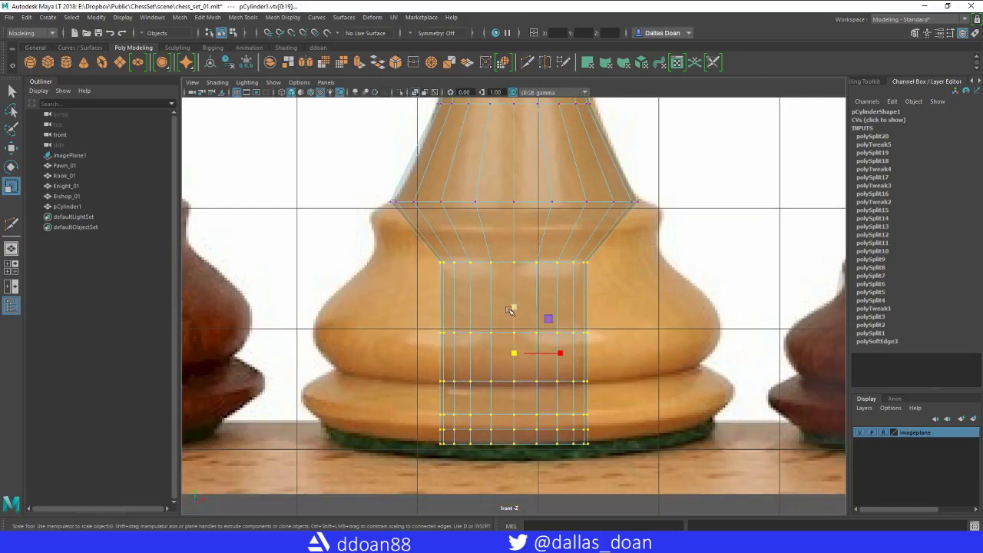
pyautogui.keyDown('ctrl'); pyautogui.moveTo(510, 309); pyautogui.dragTo(583, 222); pyautogui.keyUp('ctrl')
# Select the top vertex row of the base and scale it inward horizontally to the narrower outline above the bulge.
pyautogui.keyDown('alt'); pyautogui.moveTo(441, 313); pyautogui.dragTo(430, 330, button='middle'); pyautogui.keyUp('alt')
pyautogui.keyDown('alt'); pyautogui.moveTo(417, 294); pyautogui.dragTo(426, 319, button='middle'); pyautogui.keyUp('alt')
pyautogui.moveTo(360, 261); pyautogui.dragTo(294, 257, button='right')
pyautogui.moveTo(273, 286); pyautogui.dragTo(790, 318)
pyautogui.keyDown('ctrl'); pyautogui.moveTo(513, 308); pyautogui.dragTo(423, 314); pyautogui.keyUp('ctrl')
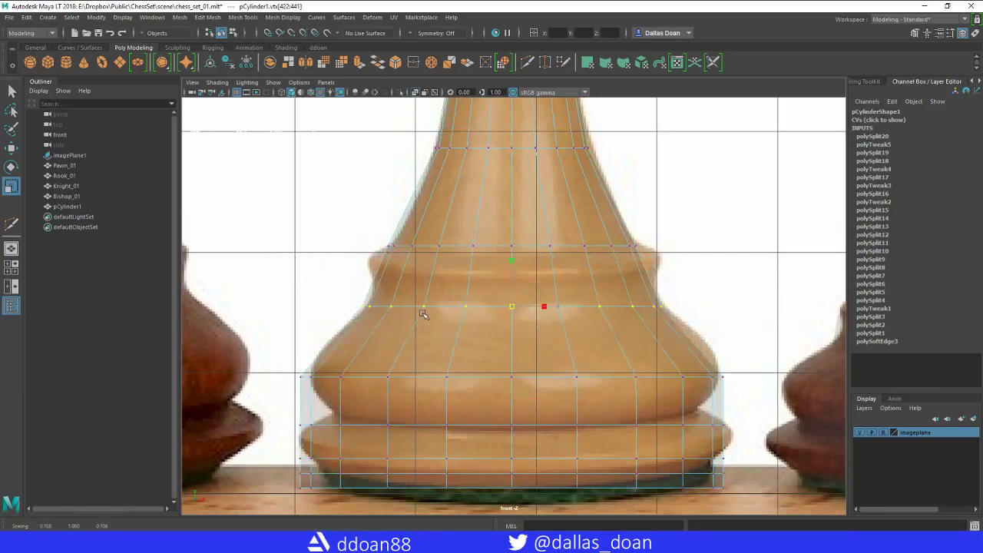
# Cut two edge loops at the thin ring under the shaft and scale the upper one outward to form the ring's rim.
pyautogui.keyDown('alt'); pyautogui.moveTo(433, 302); pyautogui.dragTo(433, 324, button='middle'); pyautogui.keyUp('alt')
pyautogui.keyDown('shift'); pyautogui.moveTo(439, 284); pyautogui.dragTo(390, 291, button='right'); pyautogui.keyUp('shift')
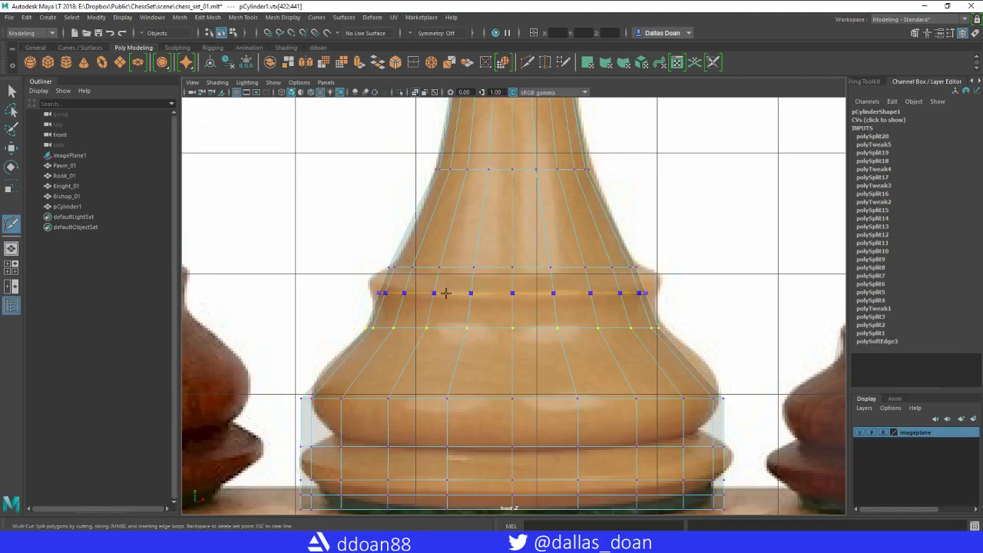
pyautogui.keyDown('ctrl'); pyautogui.click(461, 283); pyautogui.keyUp('ctrl')
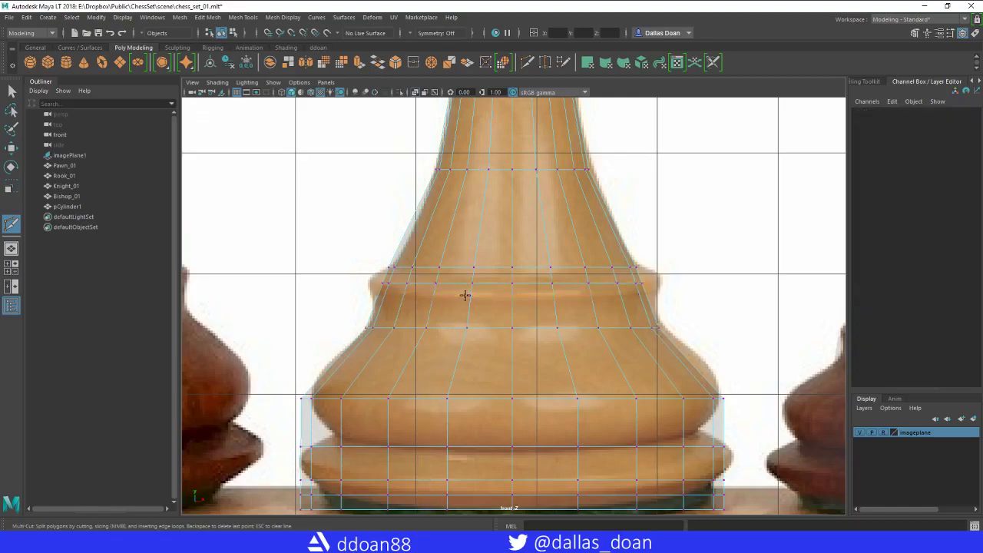
pyautogui.press('w')
pyautogui.moveTo(423, 261); pyautogui.dragTo(425, 235, button='right')
pyautogui.press('r')
pyautogui.moveTo(510, 285); pyautogui.dragTo(527, 287)
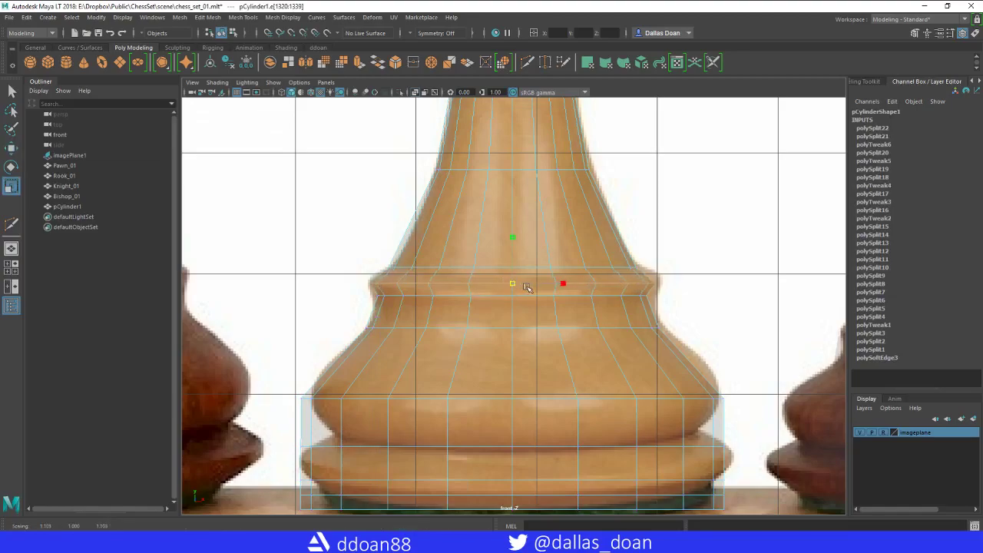
# Cut an edge loop through the lower half of the base bulge, then raise the bulge's upper loop and scale it inward to the outline.
pyautogui.keyDown('alt'); pyautogui.moveTo(493, 337); pyautogui.dragTo(472, 337, button='middle'); pyautogui.keyUp('alt')
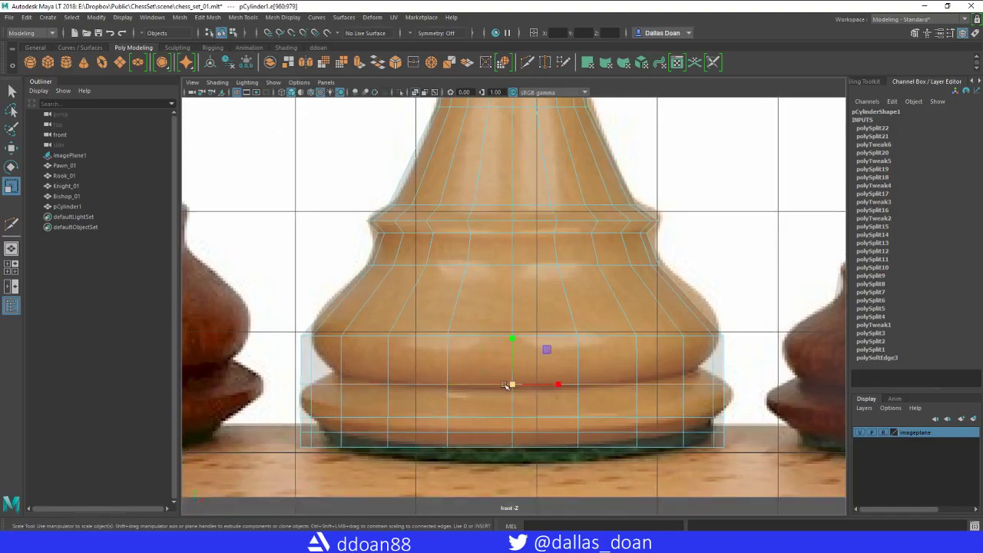
pyautogui.keyDown('shift'); pyautogui.moveTo(426, 341); pyautogui.dragTo(393, 342, button='right'); pyautogui.keyUp('shift')
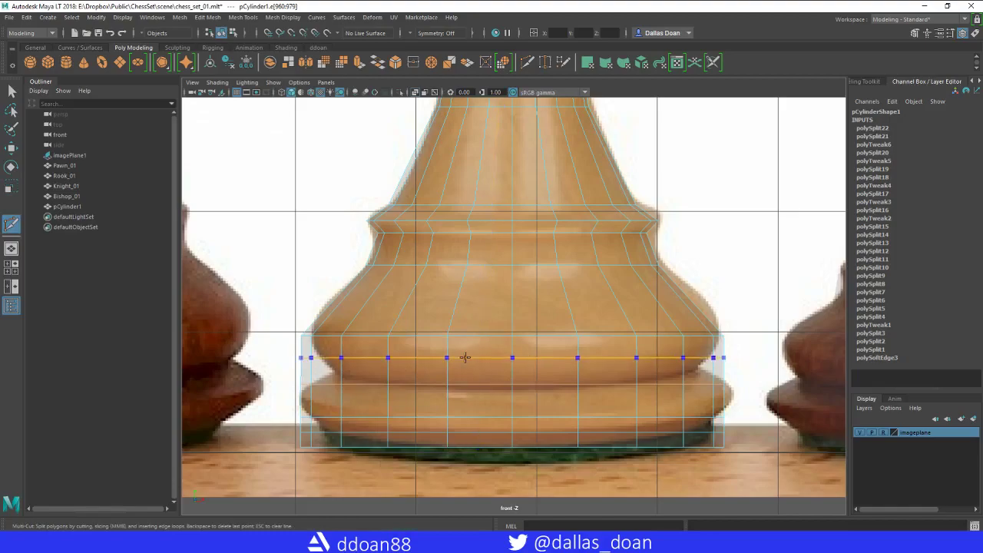
pyautogui.keyDown('ctrl'); pyautogui.click(465, 358); pyautogui.keyUp('ctrl')
pyautogui.press('w')
pyautogui.moveTo(381, 331); pyautogui.dragTo(386, 236, button='right')
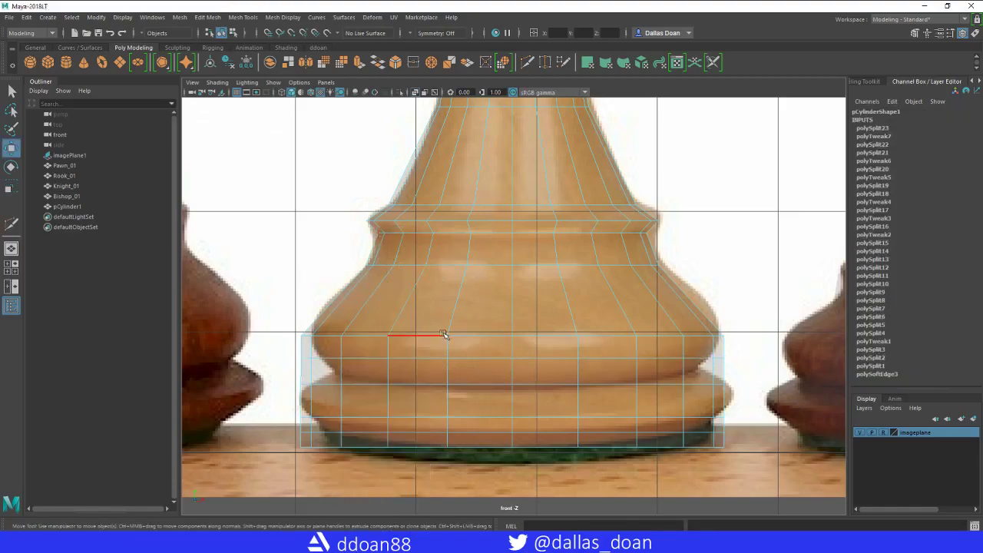
pyautogui.moveTo(509, 287); pyautogui.dragTo(509, 274)
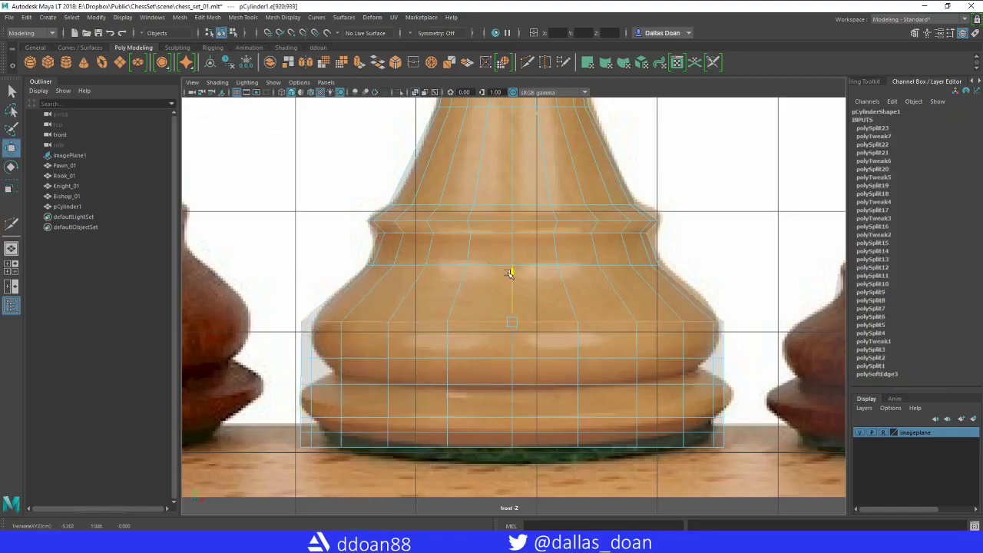
pyautogui.press('r')
pyautogui.moveTo(511, 322); pyautogui.dragTo(491, 322)
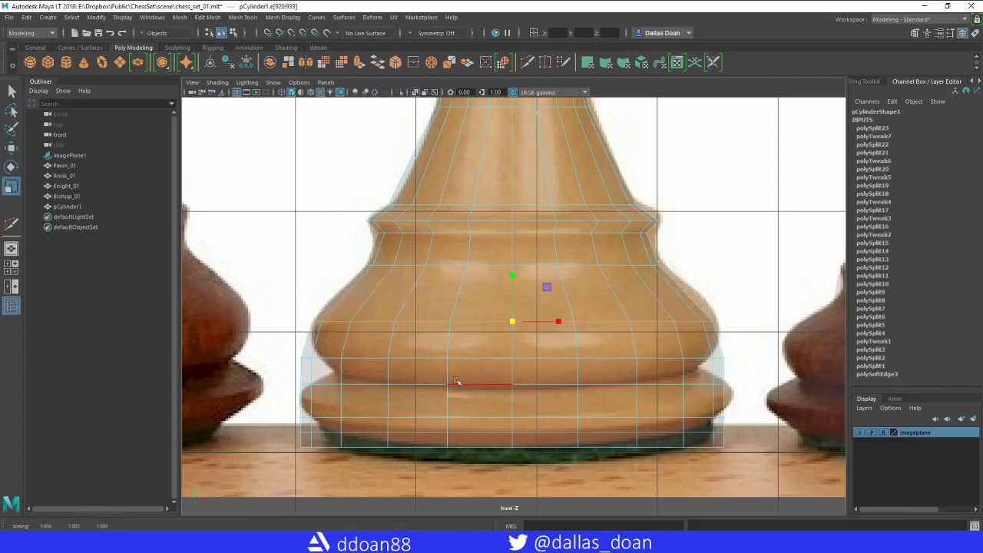
# Scale the bulge's lower edge loop and the groove loop beneath it inward to match the reference outline.
pyautogui.doubleClick(468, 360)
pyautogui.moveTo(514, 355); pyautogui.dragTo(489, 363)
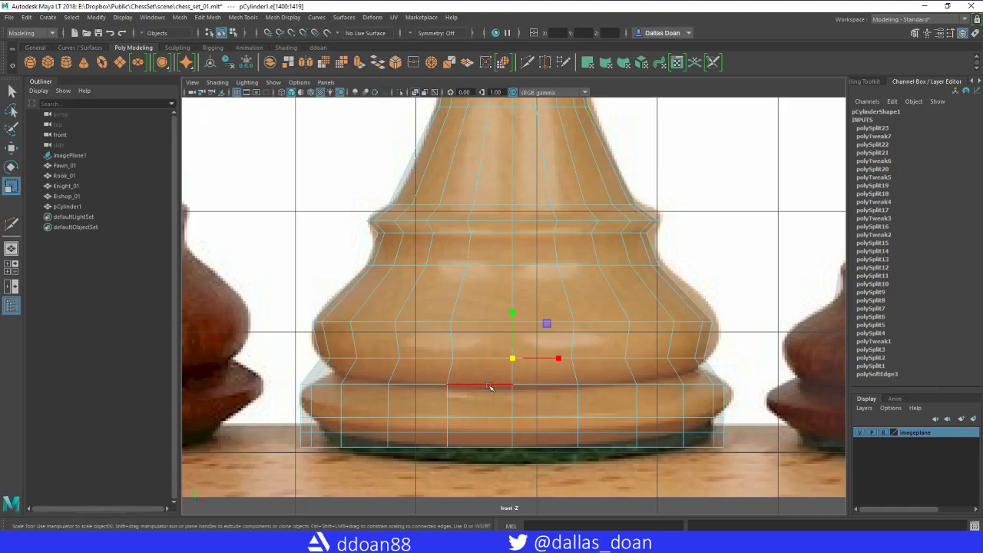
pyautogui.doubleClick(490, 385)
pyautogui.moveTo(511, 385); pyautogui.dragTo(455, 391)
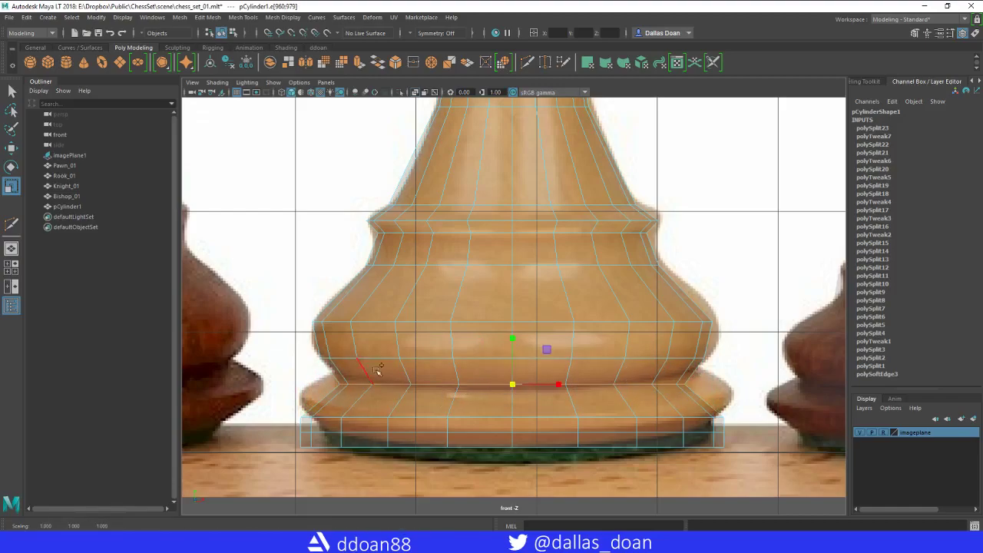
# Raise the row of vertices in the groove below the bulge slightly and fine-tune its width.
pyautogui.keyDown('shift'); pyautogui.moveTo(382, 354); pyautogui.dragTo(326, 353, button='right'); pyautogui.keyUp('shift')
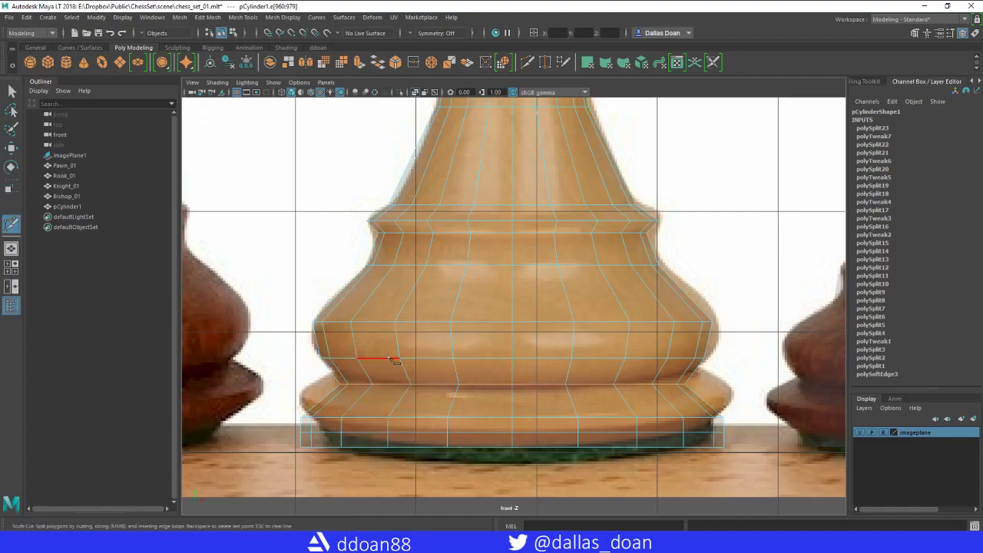
pyautogui.moveTo(388, 261); pyautogui.dragTo(345, 263, button='right')
pyautogui.press('w')
pyautogui.moveTo(305, 376); pyautogui.dragTo(704, 393)
pyautogui.click(503, 334)
pyautogui.hotkey('ctrl', 'z')
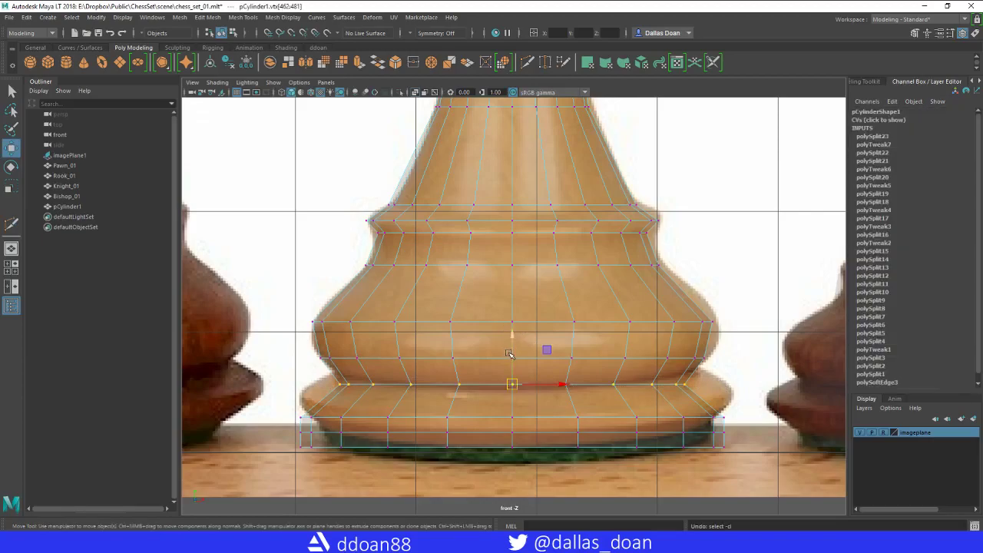
pyautogui.moveTo(511, 336); pyautogui.dragTo(511, 329)
pyautogui.press('r')
pyautogui.moveTo(512, 377); pyautogui.dragTo(508, 375)
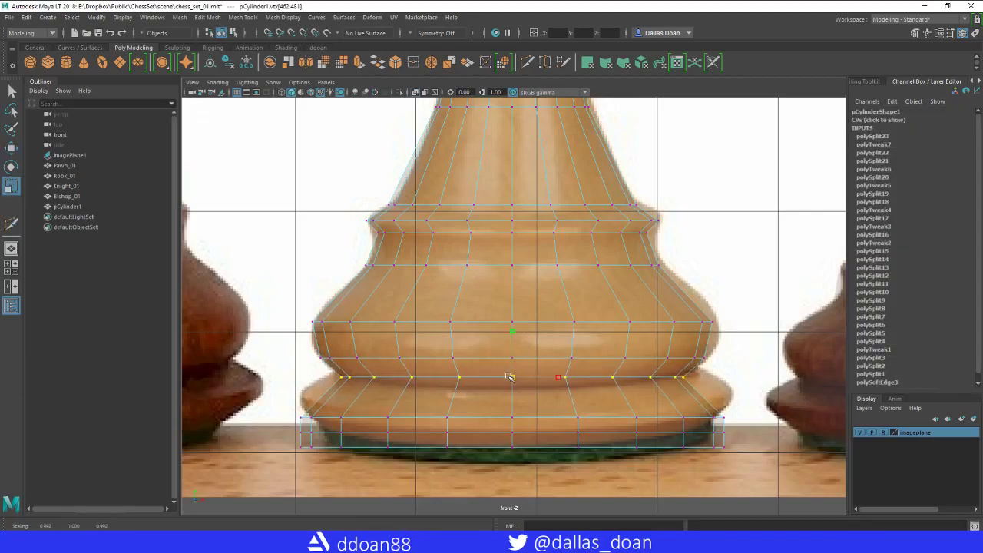
# Cut an edge loop through the middle of the base bulge and scale it to round the widest part.
pyautogui.keyDown('shift'); pyautogui.moveTo(369, 337); pyautogui.dragTo(315, 343, button='right'); pyautogui.keyUp('shift')
pyautogui.press('w')
pyautogui.moveTo(426, 328); pyautogui.dragTo(429, 265, button='right')
pyautogui.press('r')
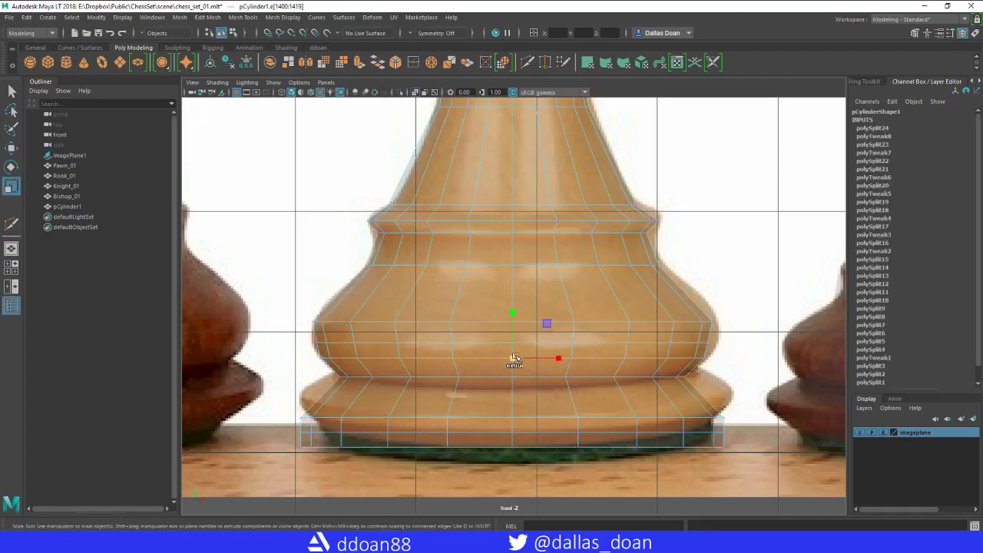
pyautogui.doubleClick(461, 342)
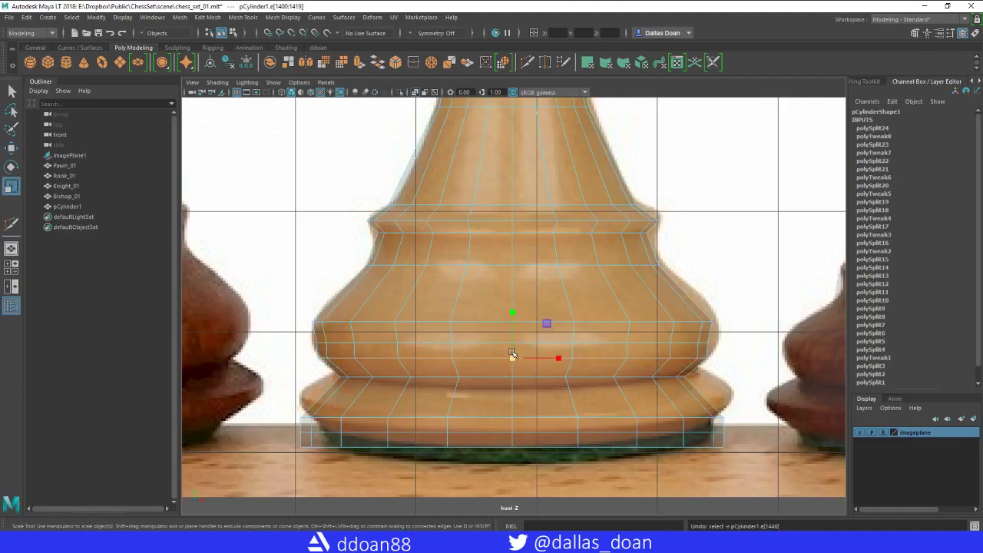
pyautogui.moveTo(514, 344); pyautogui.dragTo(514, 344)
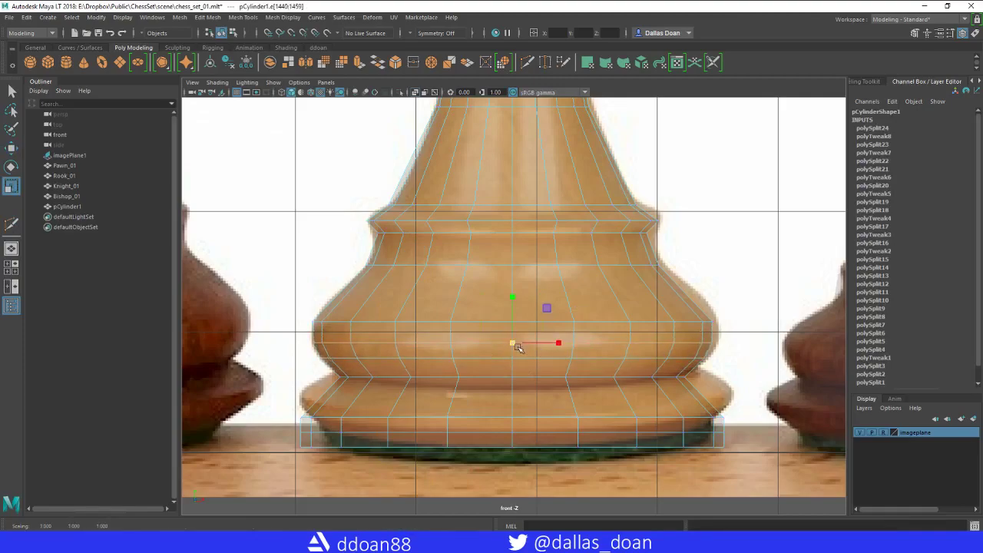
# Cut an edge loop through the bottom ring at its widest point, fit it to the outline, and scale the loop below it inward.
pyautogui.keyDown('alt'); pyautogui.moveTo(516, 346); pyautogui.dragTo(517, 316, button='middle'); pyautogui.keyUp('alt')
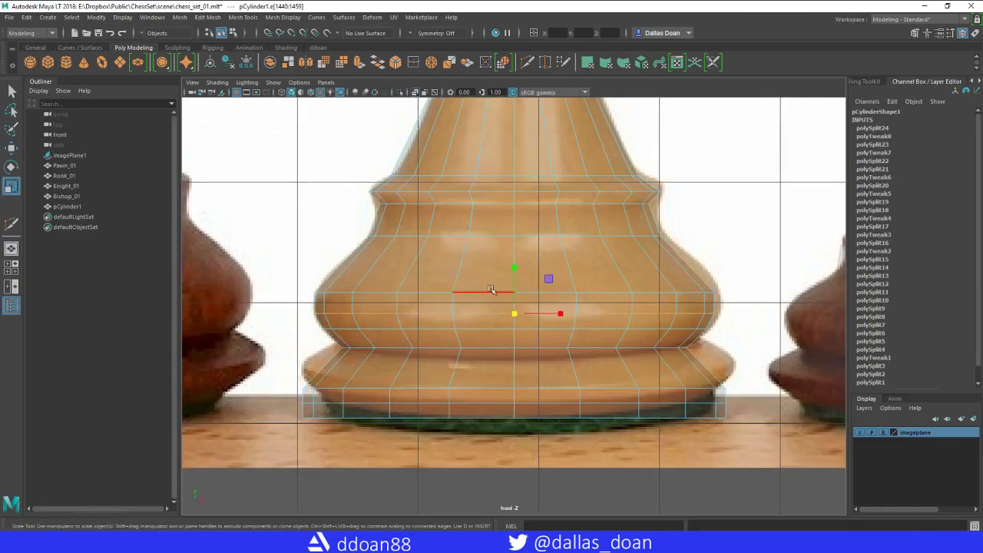
pyautogui.keyDown('alt'); pyautogui.moveTo(479, 350); pyautogui.dragTo(473, 326, button='middle'); pyautogui.keyUp('alt')
pyautogui.keyDown('shift'); pyautogui.rightClick(454, 344); pyautogui.keyUp('shift')
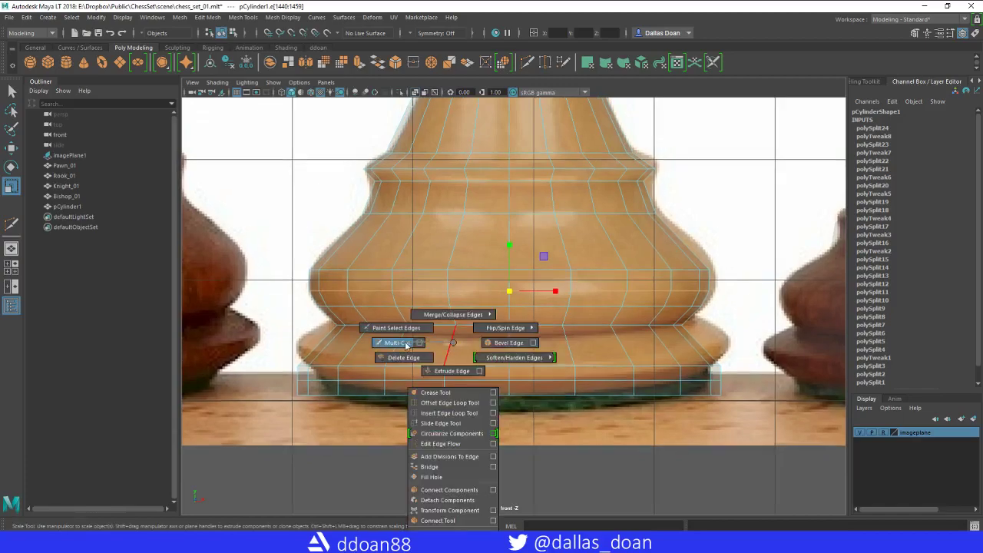
pyautogui.keyDown('shift'); pyautogui.moveTo(405, 345); pyautogui.dragTo(404, 344, button='right'); pyautogui.keyUp('shift')
pyautogui.keyDown('ctrl'); pyautogui.click(464, 343); pyautogui.keyUp('ctrl')
pyautogui.press('w')
pyautogui.moveTo(427, 307); pyautogui.dragTo(426, 233, button='right')
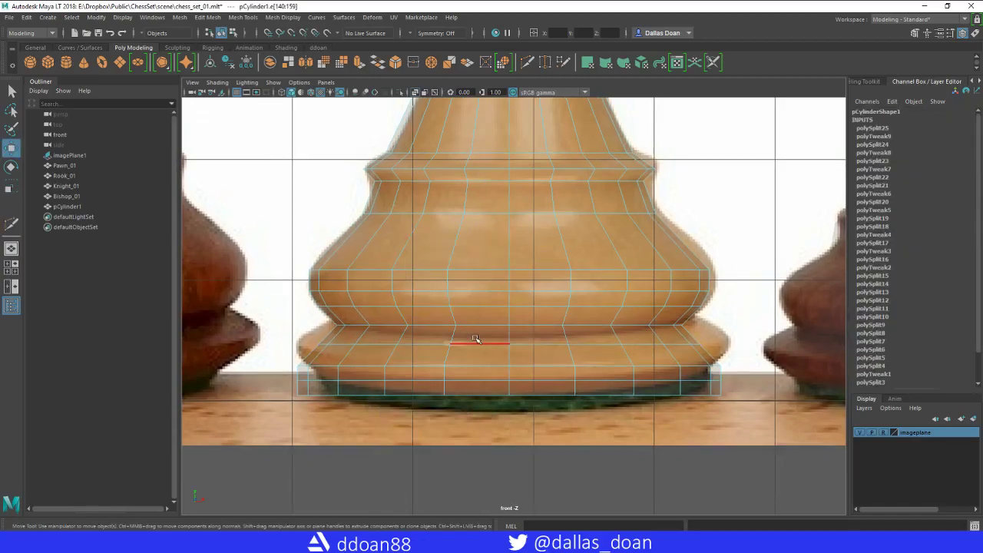
pyautogui.press('r')
pyautogui.moveTo(509, 344); pyautogui.dragTo(497, 369)
pyautogui.doubleClick(430, 374)
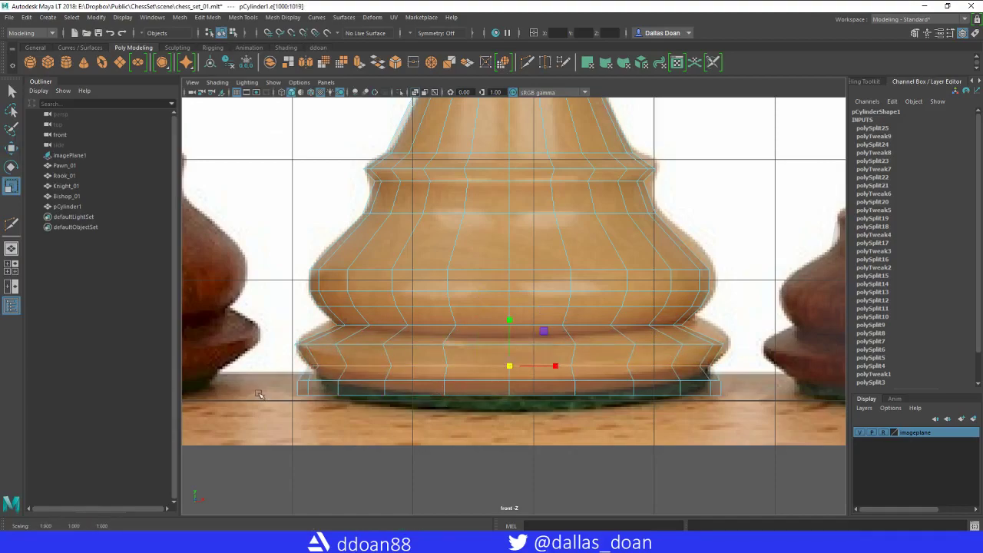
# Select the bottommost ring of faces and scale it inward to match the green felt pad.
pyautogui.moveTo(312, 262); pyautogui.dragTo(314, 292, button='right')
pyautogui.click(303, 389)
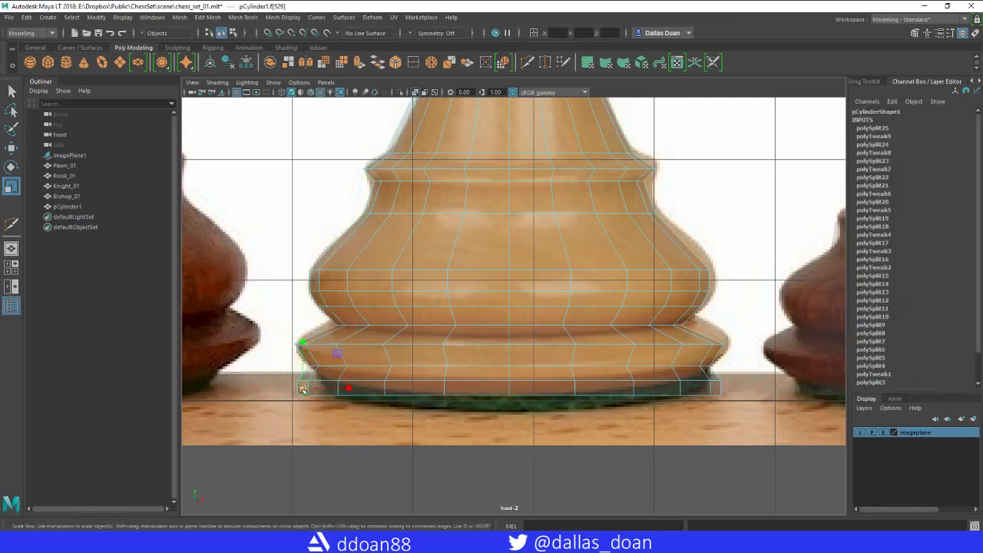
pyautogui.keyDown('shift'); pyautogui.doubleClick(347, 385); pyautogui.keyUp('shift')
pyautogui.moveTo(508, 384); pyautogui.dragTo(507, 345)
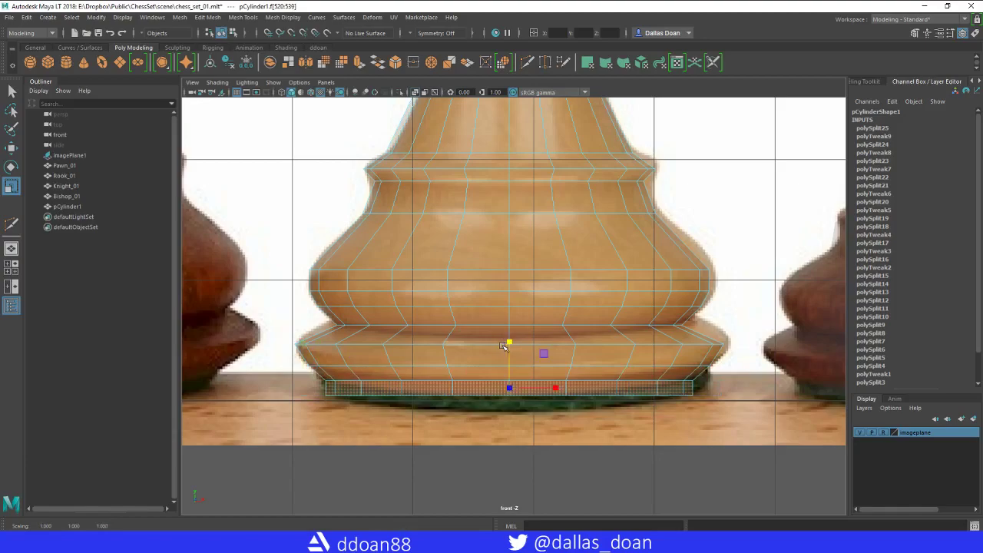
# Cut an edge loop in the bottom ring just below the groove and scale it outward to round the ring's upper side.
pyautogui.keyDown('alt'); pyautogui.moveTo(393, 353); pyautogui.dragTo(392, 369, button='middle'); pyautogui.keyUp('alt')
pyautogui.keyDown('shift'); pyautogui.moveTo(346, 351); pyautogui.dragTo(290, 323, button='right'); pyautogui.keyUp('shift')
pyautogui.moveTo(446, 261); pyautogui.dragTo(445, 233, button='right')
pyautogui.doubleClick(471, 351)
pyautogui.press('r')
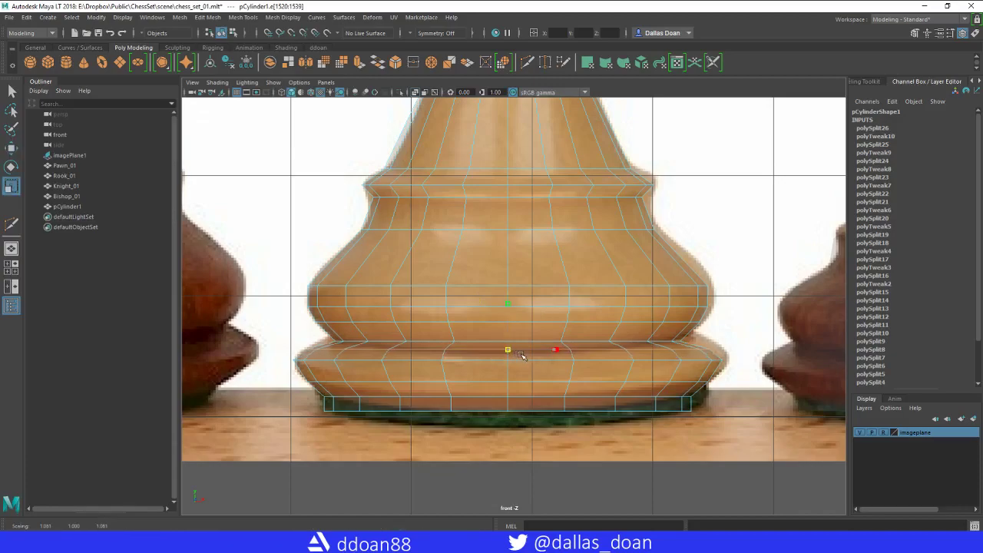
# Return the queen to object mode, freeze its transformations, and hide the reference image layer.
pyautogui.scroll(-8, 525, 355)
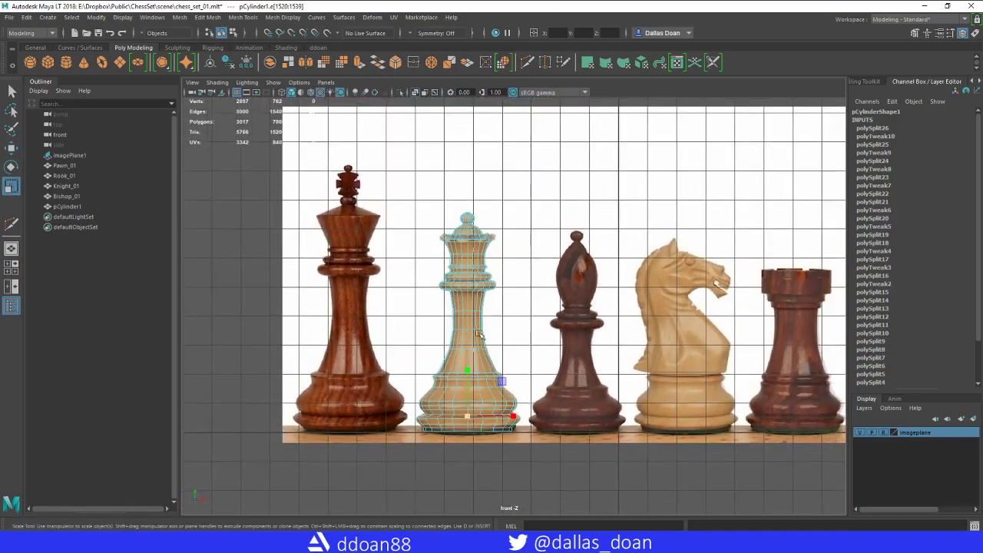
pyautogui.moveTo(483, 296); pyautogui.dragTo(525, 338, button='right')
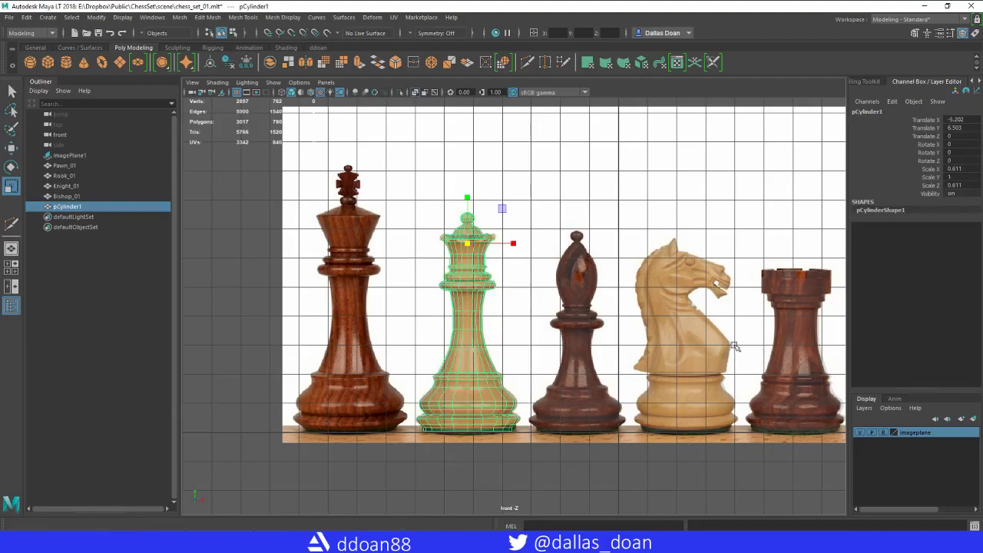
pyautogui.click(859, 432)
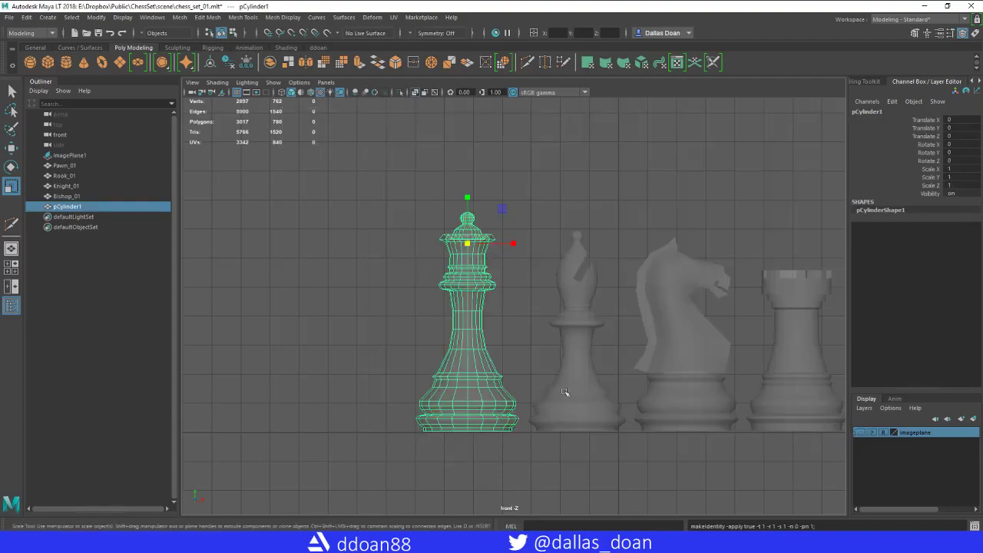
pyautogui.click(375, 192)
# Switch from the front view to the perspective view and enter edge selection on the queen at its crown.
pyautogui.keyDown('alt'); pyautogui.moveTo(395, 313); pyautogui.dragTo(406, 300); pyautogui.keyUp('alt')
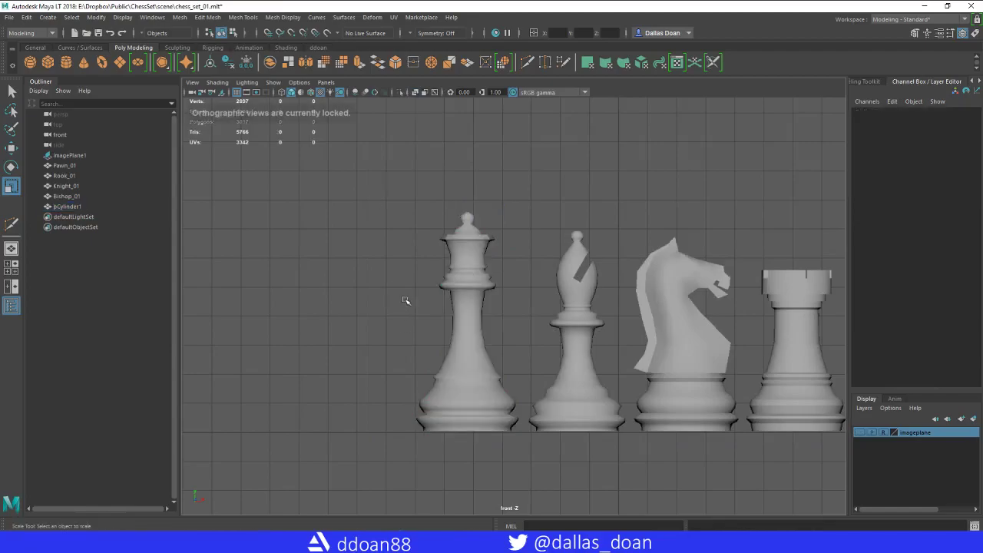
pyautogui.press('space')
pyautogui.press('space')
pyautogui.moveTo(592, 263)
pyautogui.keyDown('alt'); pyautogui.mouseDown()
pyautogui.moveTo(617, 220)
pyautogui.moveTo(596, 292)
pyautogui.moveTo(581, 244)
pyautogui.moveTo(554, 216)
pyautogui.moveTo(557, 285)
pyautogui.moveTo(564, 248)
pyautogui.moveTo(549, 222)
pyautogui.moveTo(565, 247)
pyautogui.moveTo(585, 366)
pyautogui.moveTo(584, 311)
pyautogui.moveTo(597, 261)
pyautogui.mouseUp(); pyautogui.keyUp('alt')
pyautogui.click(545, 261)
pyautogui.scroll(4, 551, 262)
pyautogui.rightClick(597, 255)
pyautogui.moveTo(597, 255); pyautogui.dragTo(595, 227, button='right')
pyautogui.keyDown('alt'); pyautogui.moveTo(595, 227); pyautogui.dragTo(602, 278); pyautogui.keyUp('alt')
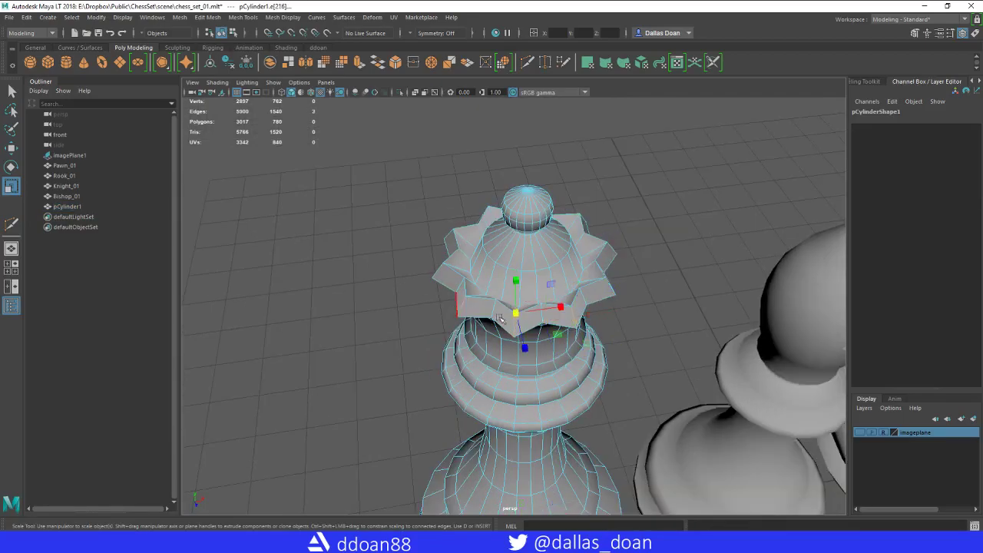
# Select the ten vertical tip edges of the crown's points and scale them horizontally outward.
pyautogui.moveTo(499, 317)
pyautogui.keyDown('alt'); pyautogui.mouseDown()
pyautogui.moveTo(516, 332)
pyautogui.moveTo(488, 306)
pyautogui.moveTo(516, 298)
pyautogui.moveTo(488, 274)
pyautogui.moveTo(503, 309)
pyautogui.mouseUp(); pyautogui.keyUp('alt')
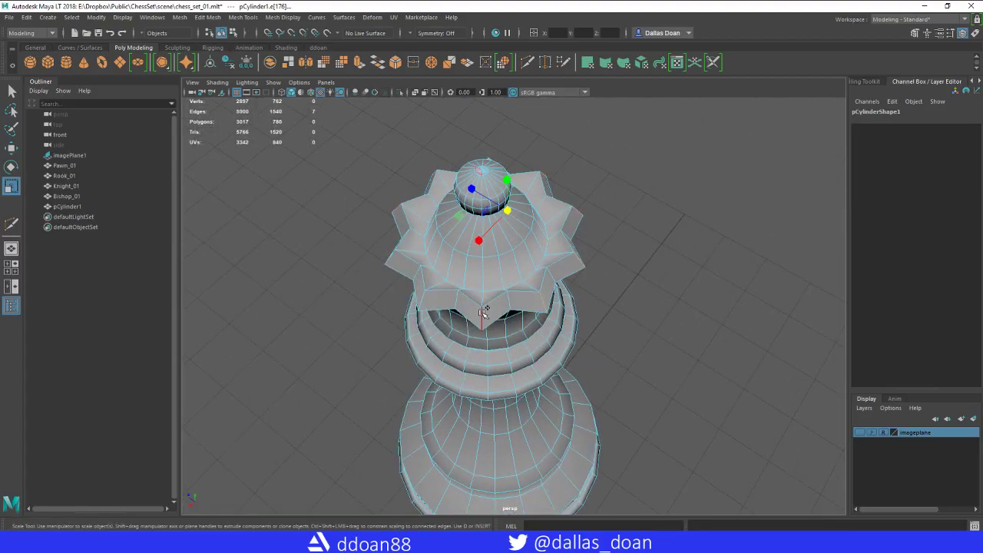
pyautogui.keyDown('alt'); pyautogui.moveTo(409, 278); pyautogui.dragTo(593, 224); pyautogui.keyUp('alt')
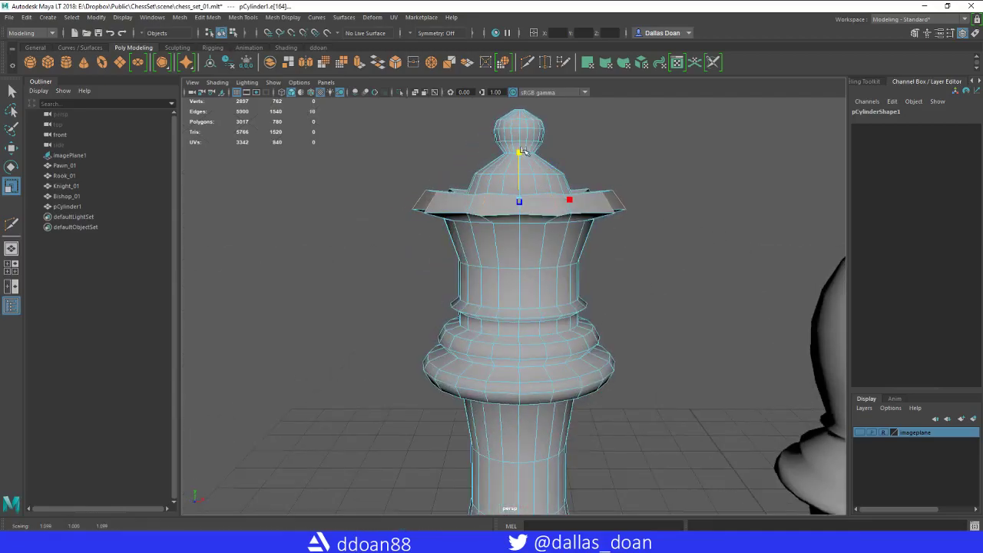
pyautogui.moveTo(525, 159)
pyautogui.keyDown('alt'); pyautogui.mouseDown()
pyautogui.moveTo(552, 223)
pyautogui.moveTo(516, 150)
pyautogui.moveTo(519, 166)
pyautogui.mouseUp(); pyautogui.keyUp('alt')
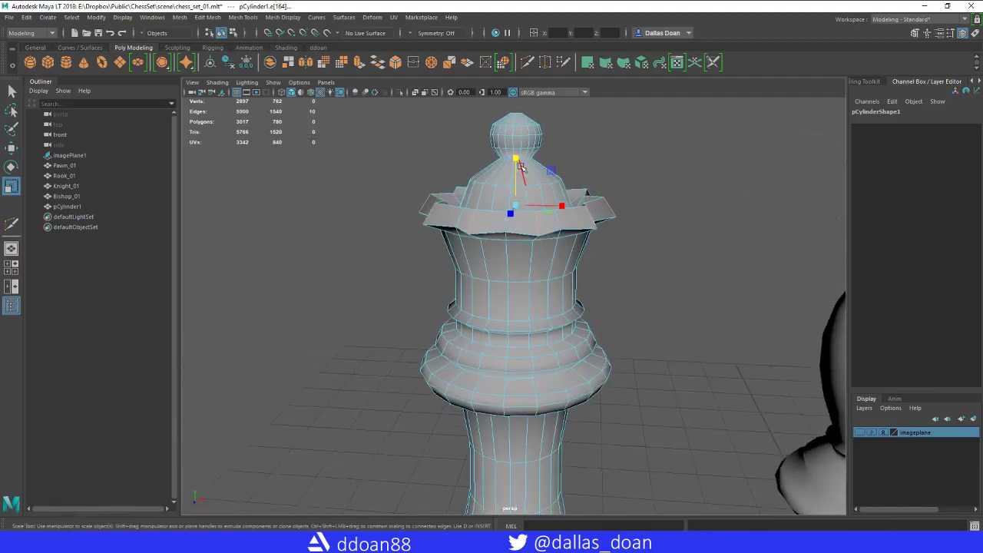
pyautogui.moveTo(519, 207); pyautogui.dragTo(590, 246)
# Bevel the selected tip edges with a fraction of 0.5 and 2 segments, and return the queen to object mode.
pyautogui.keyDown('shift'); pyautogui.moveTo(630, 198); pyautogui.dragTo(662, 204, button='right'); pyautogui.keyUp('shift')
pyautogui.keyDown('alt'); pyautogui.moveTo(663, 215); pyautogui.dragTo(636, 244); pyautogui.keyUp('alt')
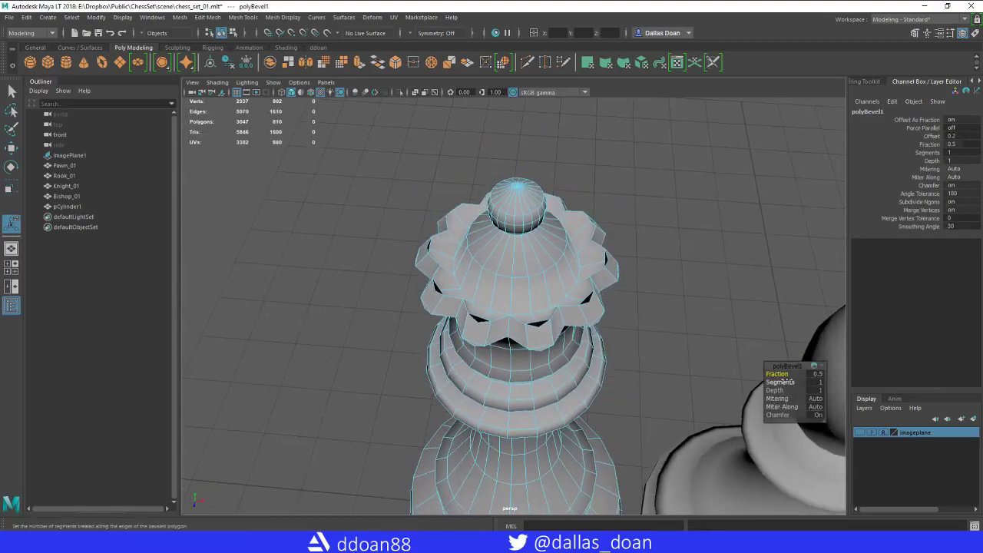
pyautogui.keyDown('alt'); pyautogui.moveTo(729, 330); pyautogui.dragTo(578, 295); pyautogui.keyUp('alt')
pyautogui.moveTo(537, 215); pyautogui.dragTo(540, 280, button='right')
pyautogui.click(644, 268)
pyautogui.keyDown('alt'); pyautogui.moveTo(644, 269); pyautogui.dragTo(585, 275, button='right'); pyautogui.keyUp('alt')
pyautogui.keyDown('alt'); pyautogui.moveTo(585, 275); pyautogui.dragTo(604, 350); pyautogui.keyUp('alt')
pyautogui.keyDown('alt'); pyautogui.moveTo(604, 350); pyautogui.dragTo(636, 335, button='right'); pyautogui.keyUp('alt')
pyautogui.click(552, 276)
pyautogui.keyDown('alt'); pyautogui.moveTo(553, 276); pyautogui.dragTo(568, 259); pyautogui.keyUp('alt')
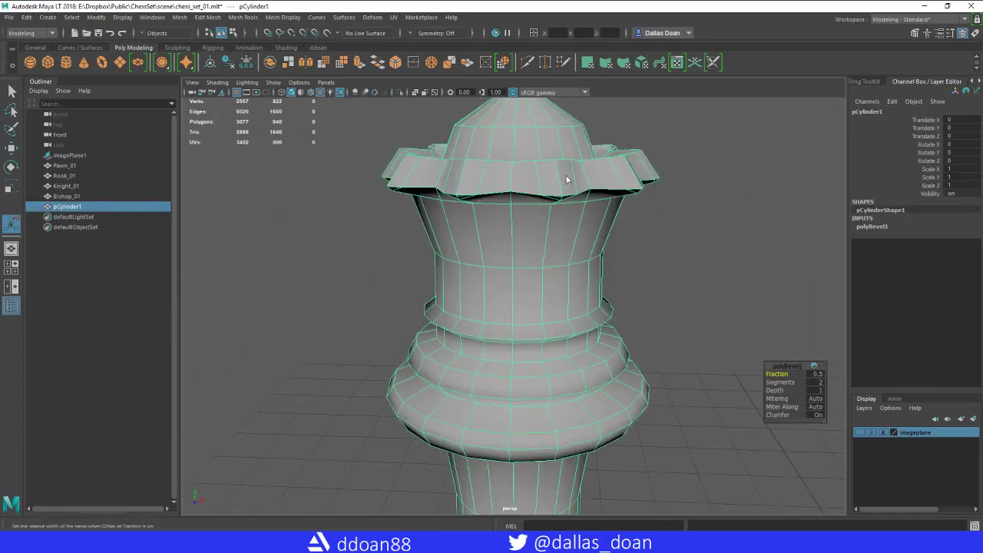
# Select the ring of outer faces around the crown's scalloped rim, adjust the soft/hard shading of its edges, and return to object mode.
pyautogui.moveTo(567, 178); pyautogui.dragTo(568, 204, button='right')
pyautogui.click(570, 177)
pyautogui.keyDown('shift'); pyautogui.doubleClick(582, 176); pyautogui.keyUp('shift')
pyautogui.keyDown('alt'); pyautogui.moveTo(582, 176); pyautogui.dragTo(626, 205); pyautogui.keyUp('alt')
pyautogui.keyDown('shift'); pyautogui.rightClick(626, 205); pyautogui.keyUp('shift')
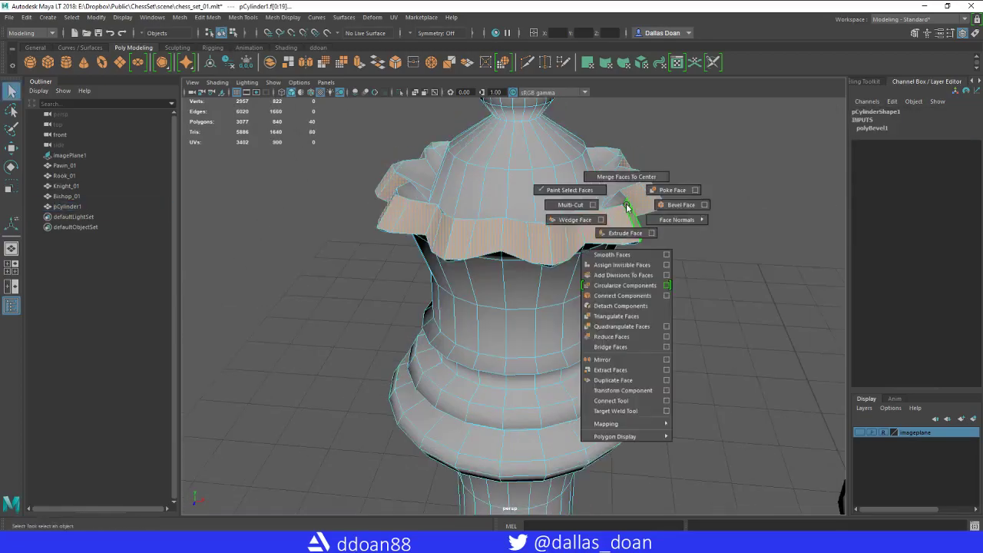
pyautogui.moveTo(626, 206)
pyautogui.keyDown('shift'); pyautogui.mouseDown(button='right')
pyautogui.moveTo(654, 228)
pyautogui.moveTo(620, 217)
pyautogui.moveTo(627, 204)
pyautogui.mouseUp(button='right'); pyautogui.keyUp('shift')
pyautogui.keyDown('ctrl'); pyautogui.rightClick(627, 205); pyautogui.keyUp('ctrl')
pyautogui.keyDown('shift'); pyautogui.rightClick(628, 204); pyautogui.keyUp('shift')
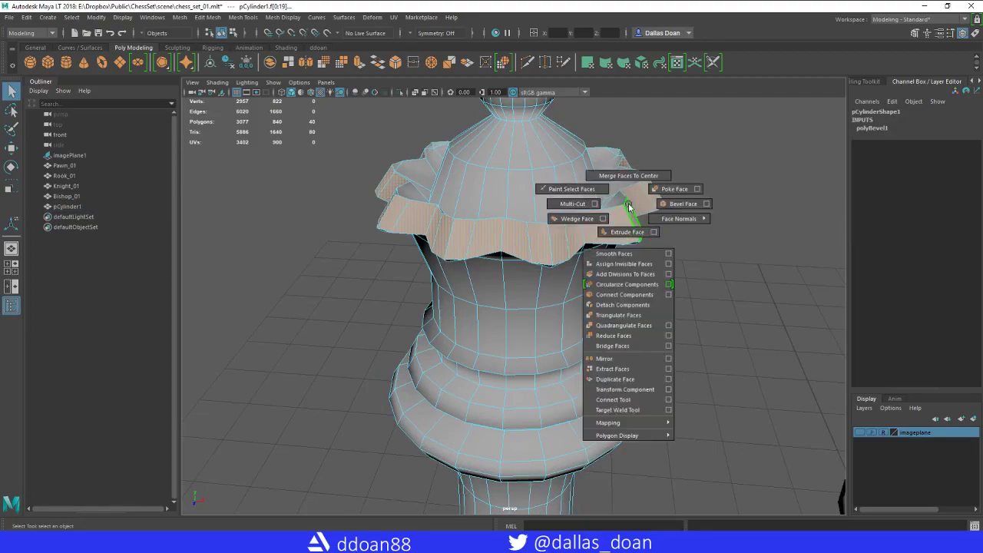
pyautogui.keyDown('alt'); pyautogui.moveTo(624, 233); pyautogui.dragTo(574, 223); pyautogui.keyUp('alt')
pyautogui.click(613, 204)
pyautogui.hotkey('ctrl', 'z')
pyautogui.keyDown('ctrl'); pyautogui.moveTo(613, 200); pyautogui.dragTo(706, 181, button='right'); pyautogui.keyUp('ctrl')
pyautogui.moveTo(636, 195); pyautogui.dragTo(635, 261, button='right')
pyautogui.click(669, 258)
pyautogui.scroll(-3, 673, 256)
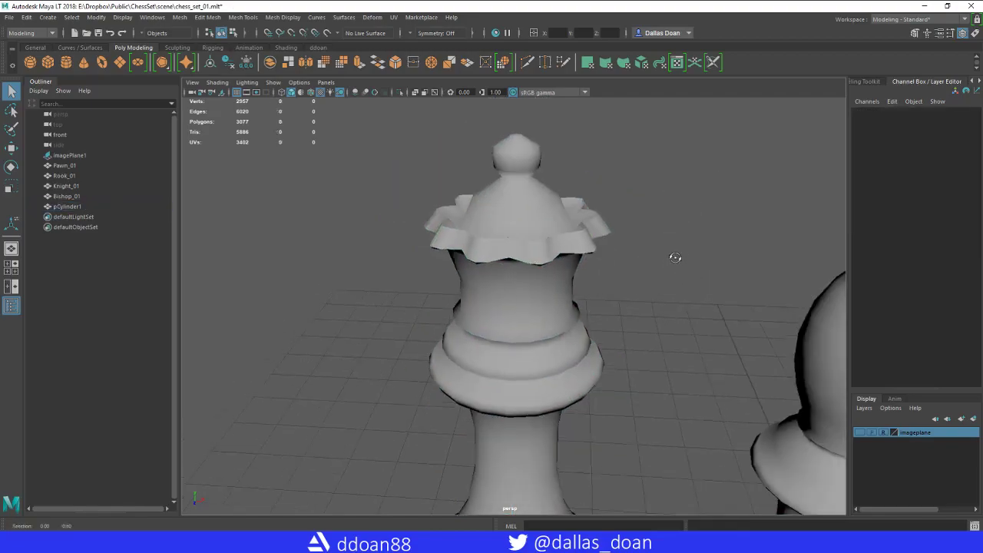
# With Multi-Cut, cut the first edge on the crown's top from a beveled corner of a point to the inner edge loop.
pyautogui.keyDown('alt'); pyautogui.moveTo(674, 256); pyautogui.dragTo(637, 285); pyautogui.keyUp('alt')
pyautogui.scroll(3, 634, 289)
pyautogui.click(572, 259)
pyautogui.keyDown('alt'); pyautogui.moveTo(572, 259); pyautogui.dragTo(619, 307); pyautogui.keyUp('alt')
pyautogui.scroll(-2, 617, 248)
pyautogui.keyDown('alt'); pyautogui.moveTo(617, 248); pyautogui.dragTo(669, 324, button='right'); pyautogui.keyUp('alt')
pyautogui.keyDown('alt'); pyautogui.moveTo(669, 324); pyautogui.dragTo(691, 297); pyautogui.keyUp('alt')
pyautogui.keyDown('alt'); pyautogui.moveTo(691, 296); pyautogui.dragTo(714, 289, button='right'); pyautogui.keyUp('alt')
pyautogui.keyDown('alt'); pyautogui.moveTo(714, 288); pyautogui.dragTo(629, 284); pyautogui.keyUp('alt')
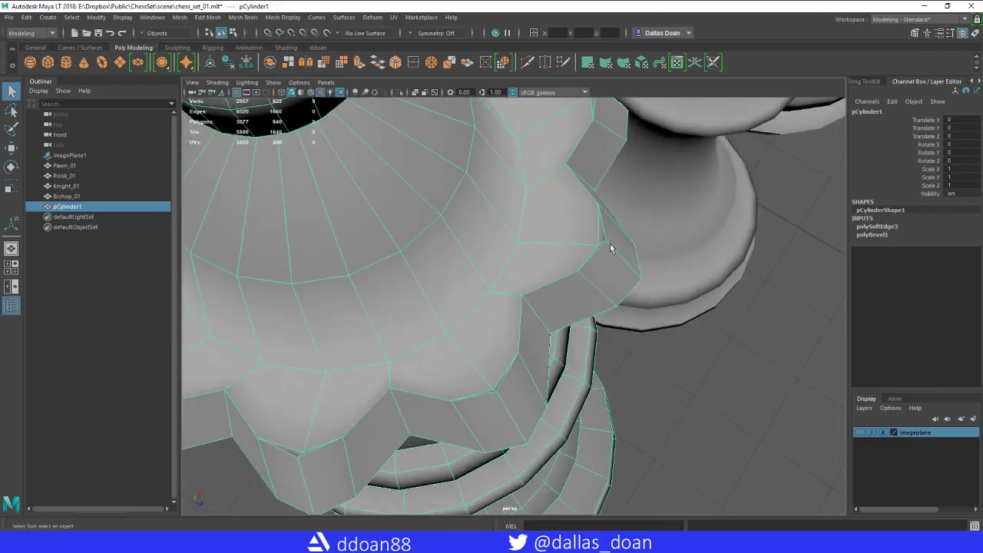
pyautogui.keyDown('alt'); pyautogui.moveTo(610, 248); pyautogui.dragTo(536, 254); pyautogui.keyUp('alt')
pyautogui.keyDown('shift'); pyautogui.moveTo(535, 252); pyautogui.dragTo(505, 254, button='right'); pyautogui.keyUp('shift')
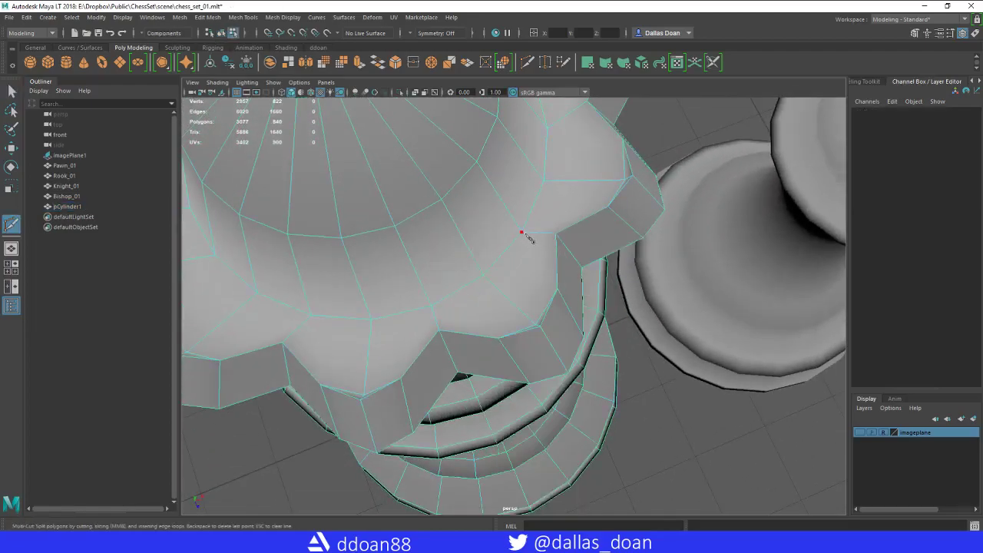
pyautogui.keyDown('alt'); pyautogui.moveTo(643, 315); pyautogui.dragTo(532, 259); pyautogui.keyUp('alt')
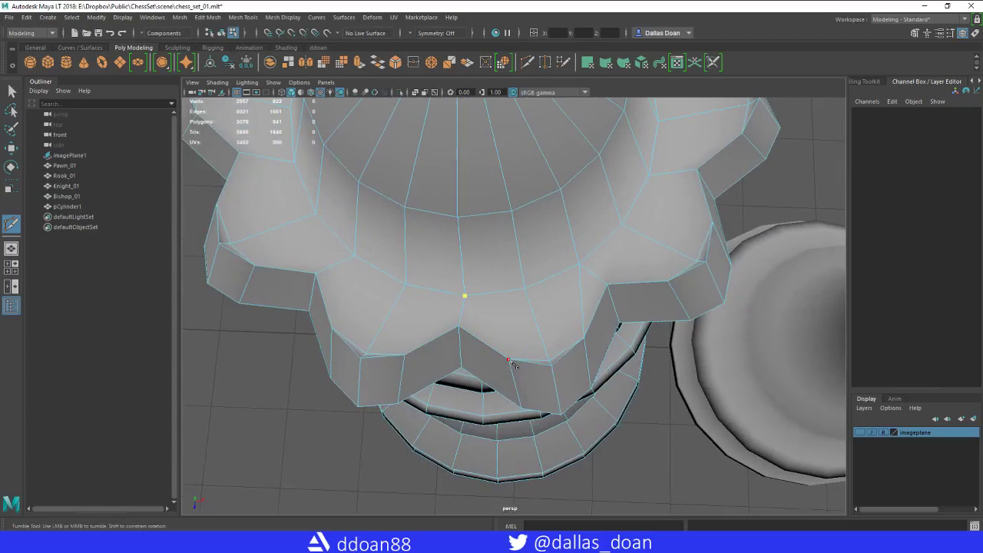
# Cut edges across the top of the neighbouring crown points, connecting their beveled corners to the inner loop's vertices at the valleys.
pyautogui.moveTo(615, 330)
pyautogui.keyDown('alt'); pyautogui.mouseDown()
pyautogui.moveTo(566, 274)
pyautogui.moveTo(586, 263)
pyautogui.moveTo(587, 348)
pyautogui.moveTo(603, 305)
pyautogui.moveTo(619, 313)
pyautogui.mouseUp(); pyautogui.keyUp('alt')
pyautogui.click(566, 393)
pyautogui.click(601, 317)
pyautogui.rightClick(601, 317)
pyautogui.click(508, 356)
pyautogui.click(487, 283)
pyautogui.rightClick(488, 283)
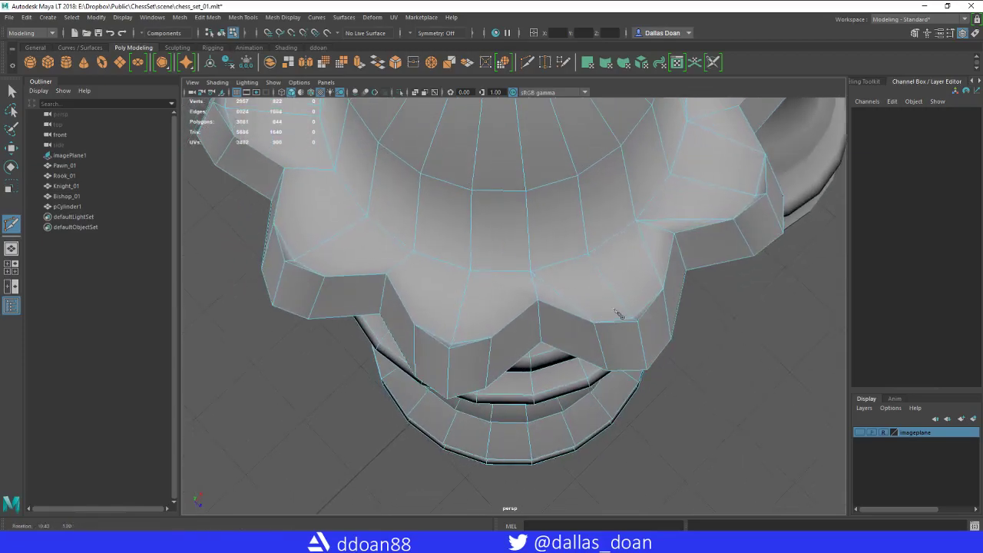
pyautogui.rightClick(551, 282)
pyautogui.keyDown('alt'); pyautogui.moveTo(554, 284); pyautogui.dragTo(552, 330); pyautogui.keyUp('alt')
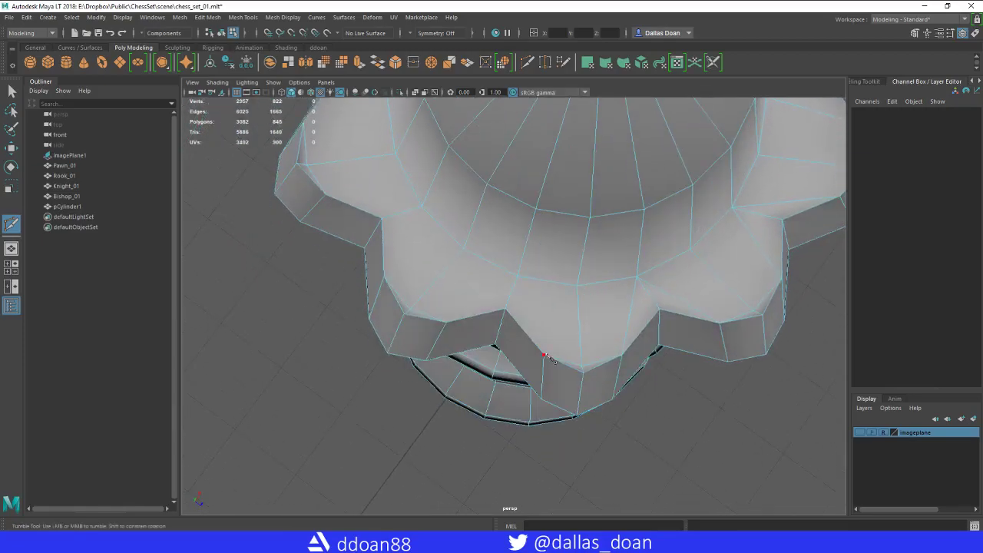
pyautogui.click(517, 278)
pyautogui.keyDown('alt'); pyautogui.moveTo(517, 278); pyautogui.dragTo(487, 343); pyautogui.keyUp('alt')
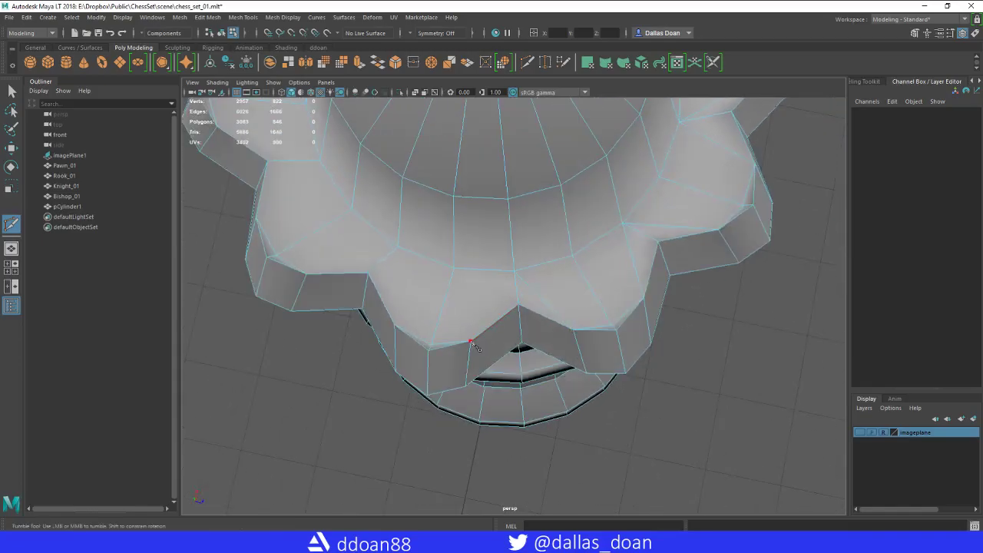
# Continue around the crown's top, cutting edges from the beveled corners of the following points to the inner loop.
pyautogui.rightClick(575, 278)
pyautogui.keyDown('alt'); pyautogui.moveTo(583, 296); pyautogui.dragTo(528, 324); pyautogui.keyUp('alt')
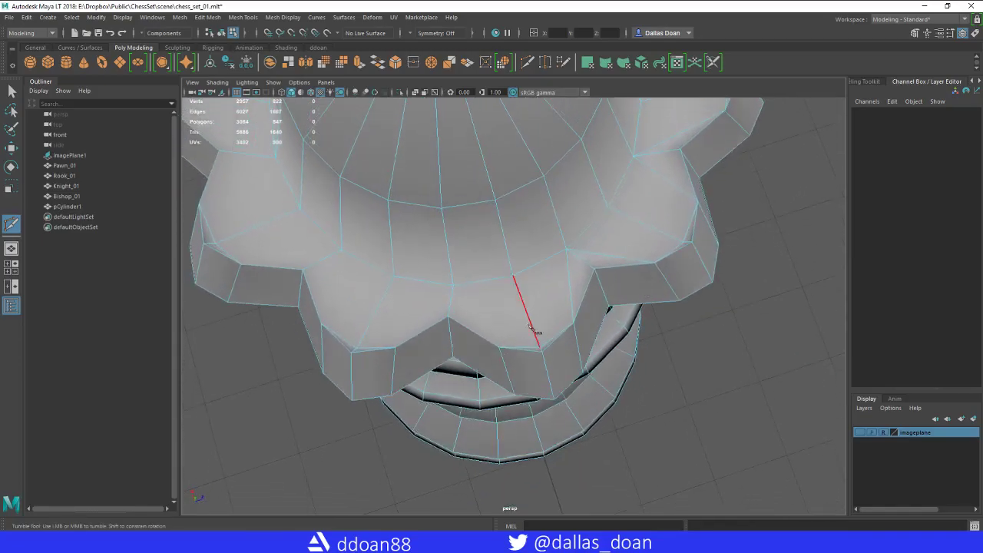
pyautogui.click(453, 286)
pyautogui.keyDown('alt'); pyautogui.moveTo(538, 281); pyautogui.dragTo(476, 359); pyautogui.keyUp('alt')
pyautogui.click(514, 299)
pyautogui.keyDown('alt'); pyautogui.moveTo(515, 300); pyautogui.dragTo(561, 331); pyautogui.keyUp('alt')
pyautogui.click(513, 320)
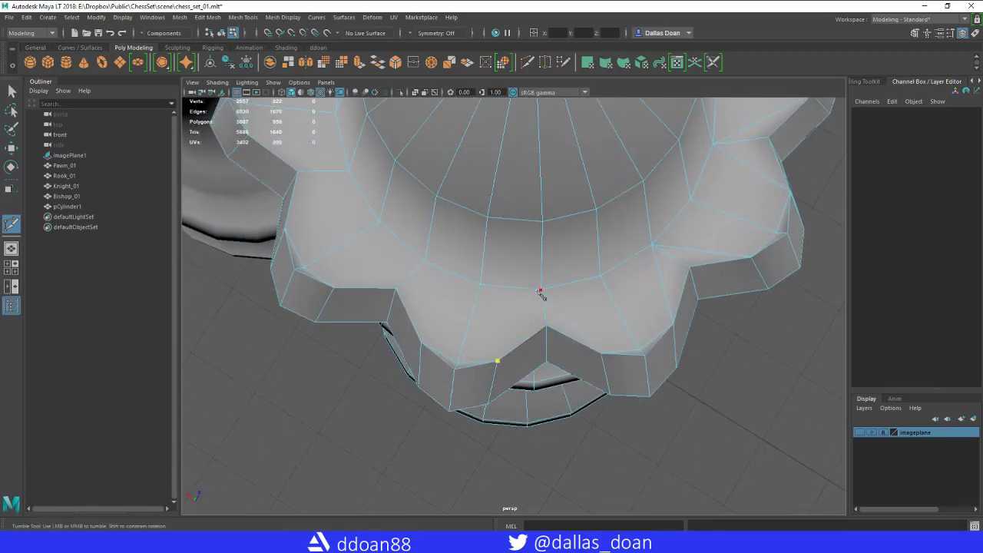
pyautogui.click(540, 294)
pyautogui.keyDown('alt'); pyautogui.moveTo(540, 294); pyautogui.dragTo(619, 306); pyautogui.keyUp('alt')
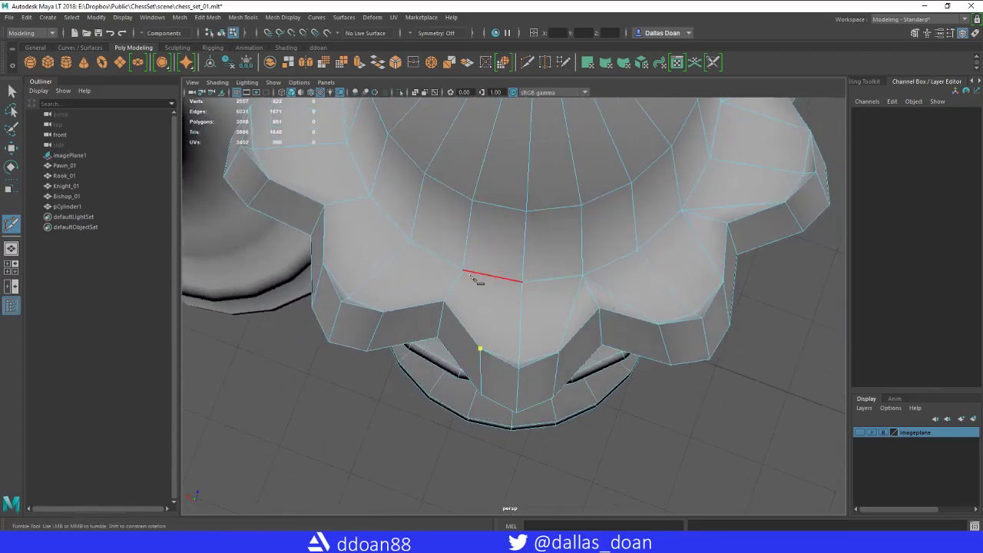
pyautogui.click(521, 289)
pyautogui.keyDown('alt'); pyautogui.moveTo(522, 288); pyautogui.dragTo(530, 351); pyautogui.keyUp('alt')
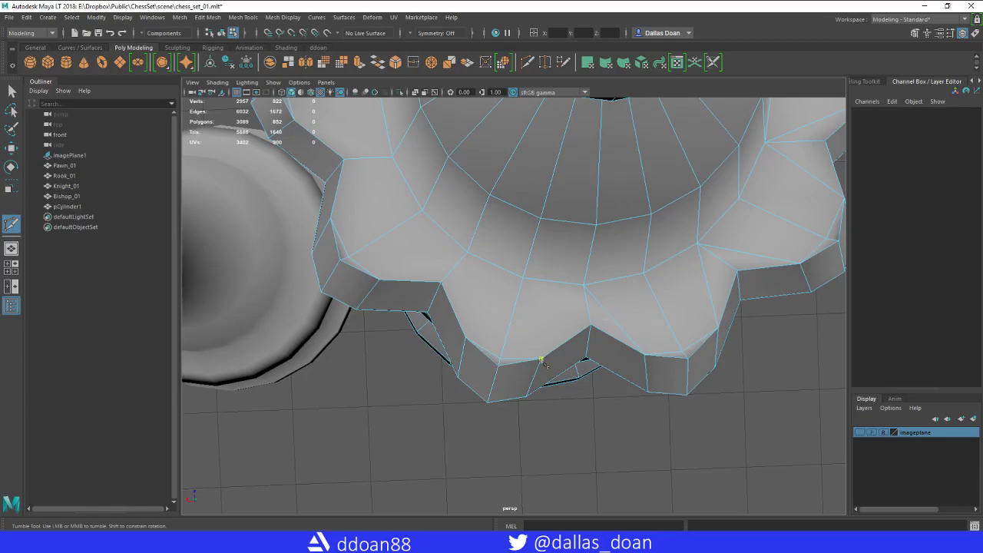
# Cut the connecting edges on the next uncut crown points, from each beveled corner to its valley vertex on the inner loop.
pyautogui.click(582, 287)
pyautogui.keyDown('alt'); pyautogui.moveTo(583, 287); pyautogui.dragTo(492, 326); pyautogui.keyUp('alt')
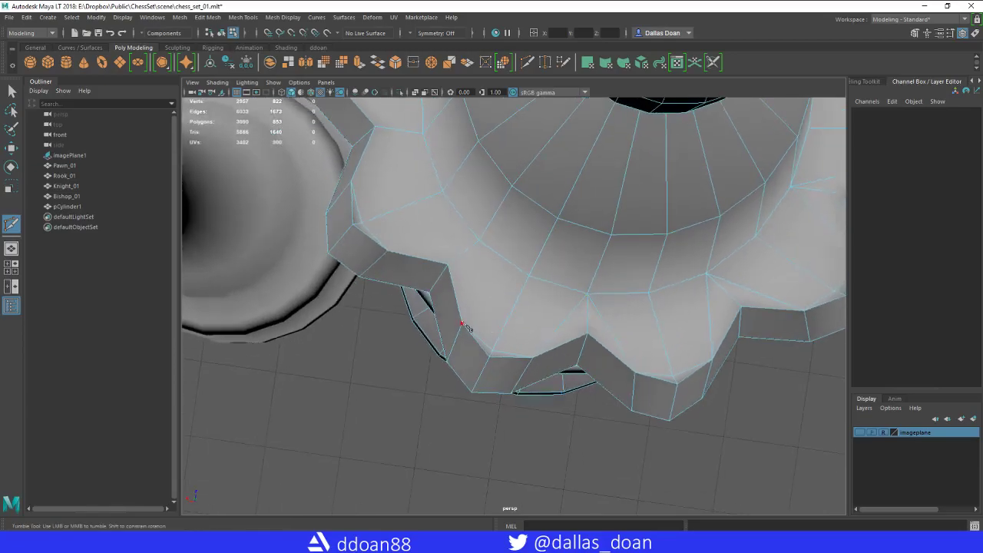
pyautogui.rightClick(527, 277)
pyautogui.keyDown('alt'); pyautogui.moveTo(527, 277); pyautogui.dragTo(539, 355); pyautogui.keyUp('alt')
pyautogui.click(564, 313)
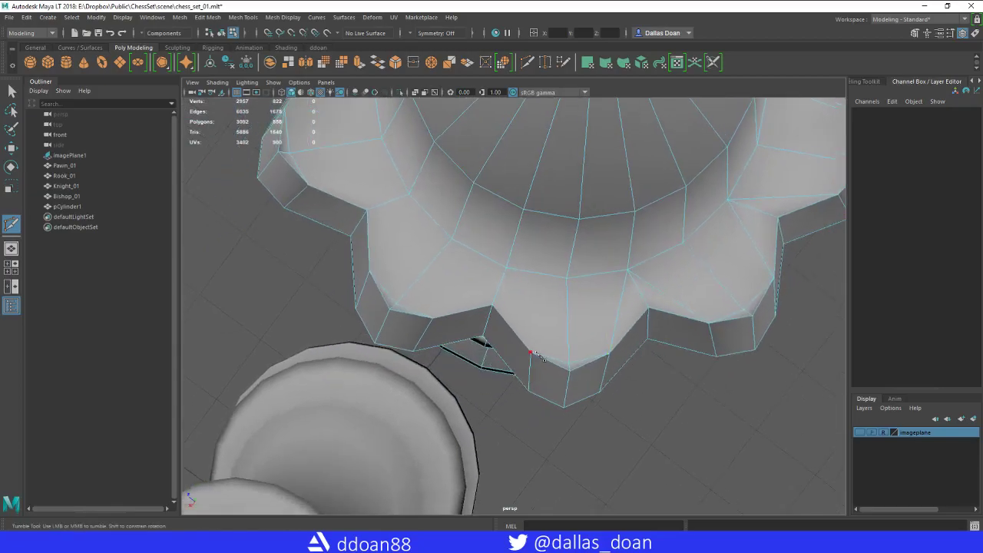
pyautogui.rightClick(518, 275)
pyautogui.keyDown('alt'); pyautogui.moveTo(518, 275); pyautogui.dragTo(634, 303); pyautogui.keyUp('alt')
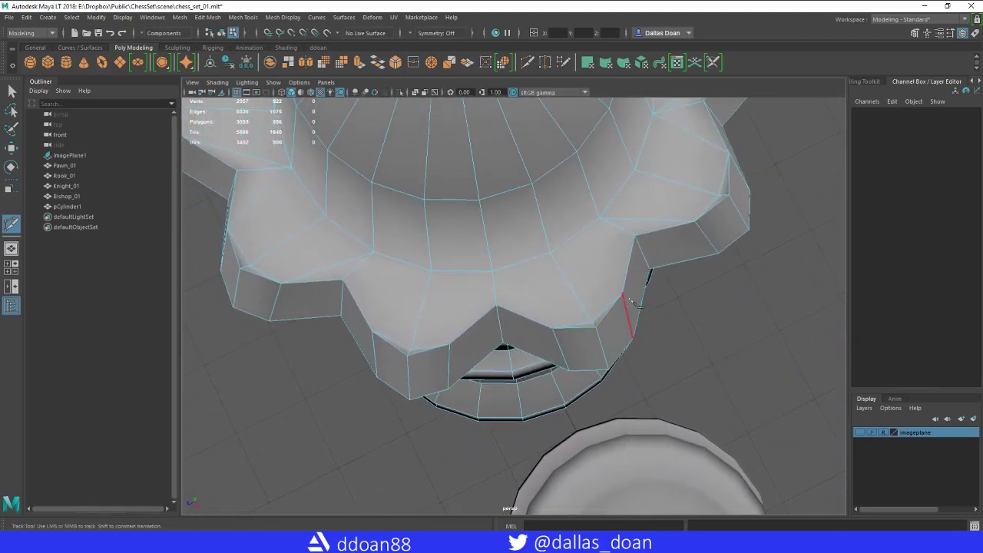
pyautogui.click(598, 220)
pyautogui.press('Return')
# Cut the last missing corner-to-loop edges on the top side to complete all ten crown points.
pyautogui.click(493, 271)
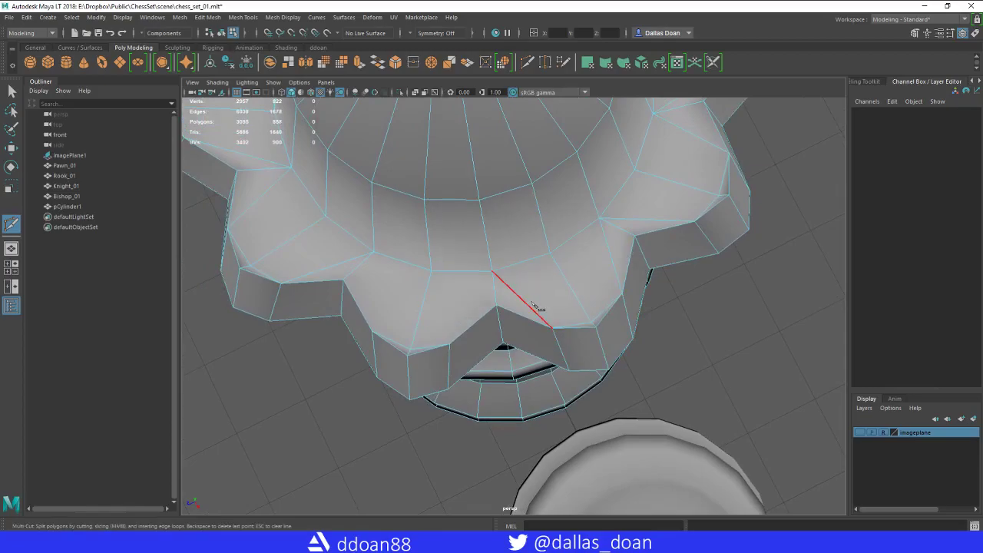
pyautogui.rightClick(534, 306)
pyautogui.keyDown('alt'); pyautogui.moveTo(534, 307); pyautogui.dragTo(572, 331, button='middle'); pyautogui.keyUp('alt')
pyautogui.press('Return')
pyautogui.keyDown('alt'); pyautogui.moveTo(656, 272); pyautogui.dragTo(545, 369); pyautogui.keyUp('alt')
pyautogui.click(539, 365)
pyautogui.click(522, 278)
pyautogui.press('Return')
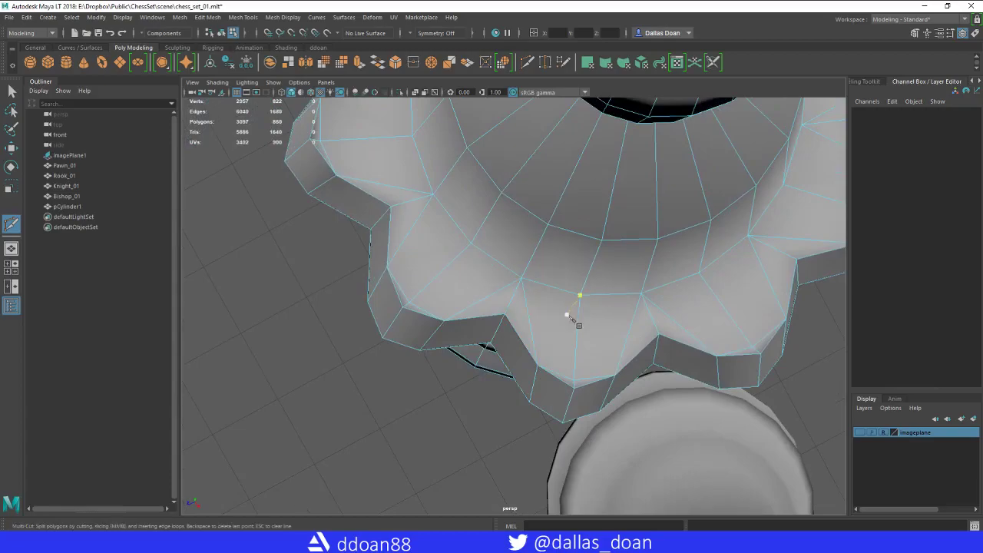
pyautogui.keyDown('alt'); pyautogui.moveTo(568, 315); pyautogui.dragTo(580, 248); pyautogui.keyUp('alt')
pyautogui.keyDown('alt'); pyautogui.moveTo(580, 248); pyautogui.dragTo(619, 327, button='middle'); pyautogui.keyUp('alt')
pyautogui.keyDown('alt'); pyautogui.moveTo(619, 327); pyautogui.dragTo(616, 252); pyautogui.keyUp('alt')
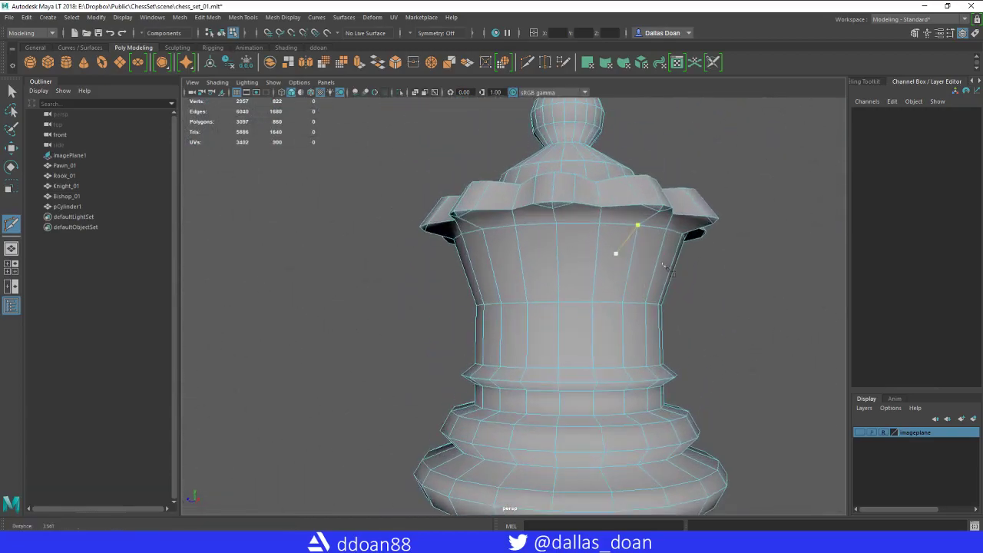
pyautogui.keyDown('alt'); pyautogui.moveTo(616, 252); pyautogui.dragTo(676, 305, button='right'); pyautogui.keyUp('alt')
pyautogui.keyDown('alt'); pyautogui.moveTo(675, 305); pyautogui.dragTo(659, 278); pyautogui.keyUp('alt')
pyautogui.keyDown('alt'); pyautogui.moveTo(659, 278); pyautogui.dragTo(665, 308, button='right'); pyautogui.keyUp('alt')
pyautogui.keyDown('alt'); pyautogui.moveTo(662, 307); pyautogui.dragTo(563, 246); pyautogui.keyUp('alt')
pyautogui.hotkey('ctrl', 'z')
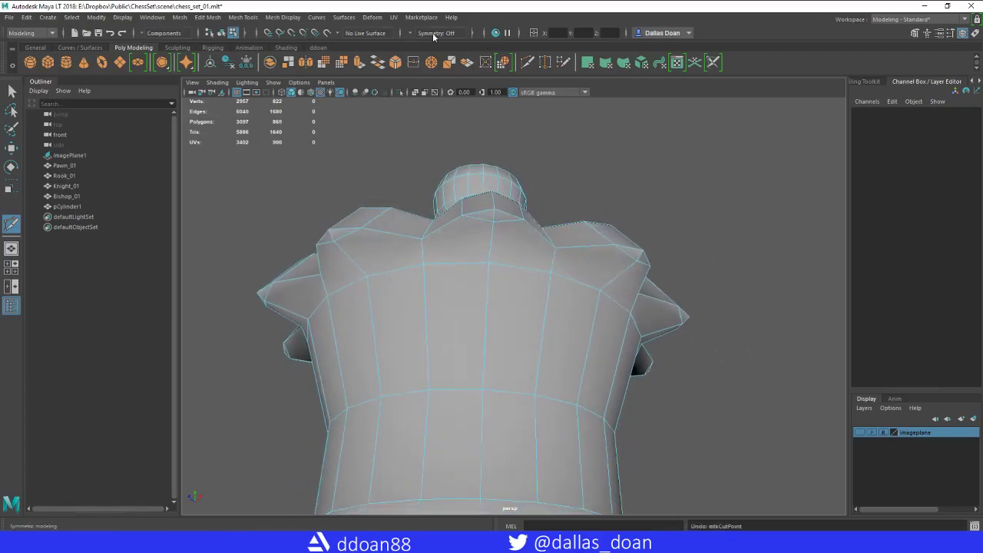
# Try to set Topology symmetry for the cuts on the crown's underside.
pyautogui.click(433, 32)
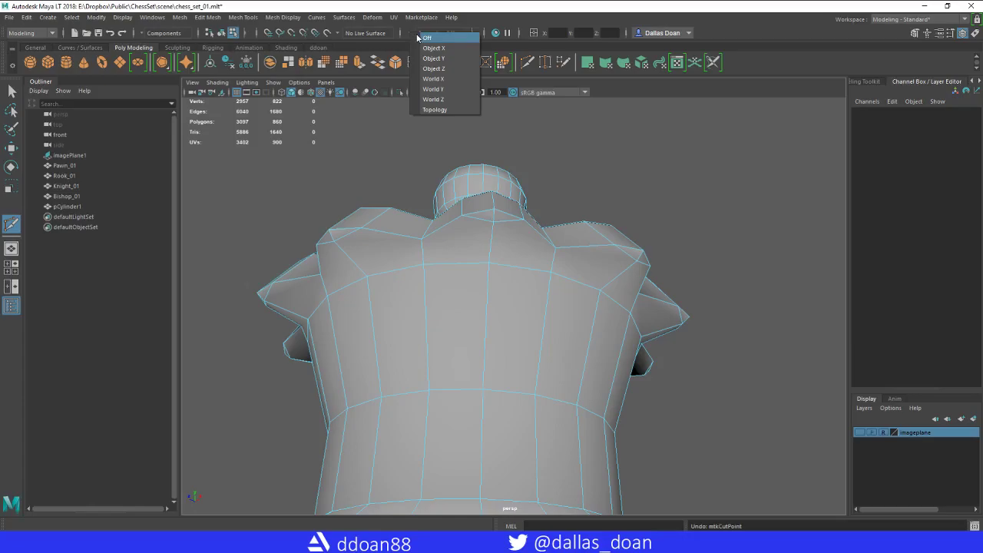
pyautogui.click(435, 109)
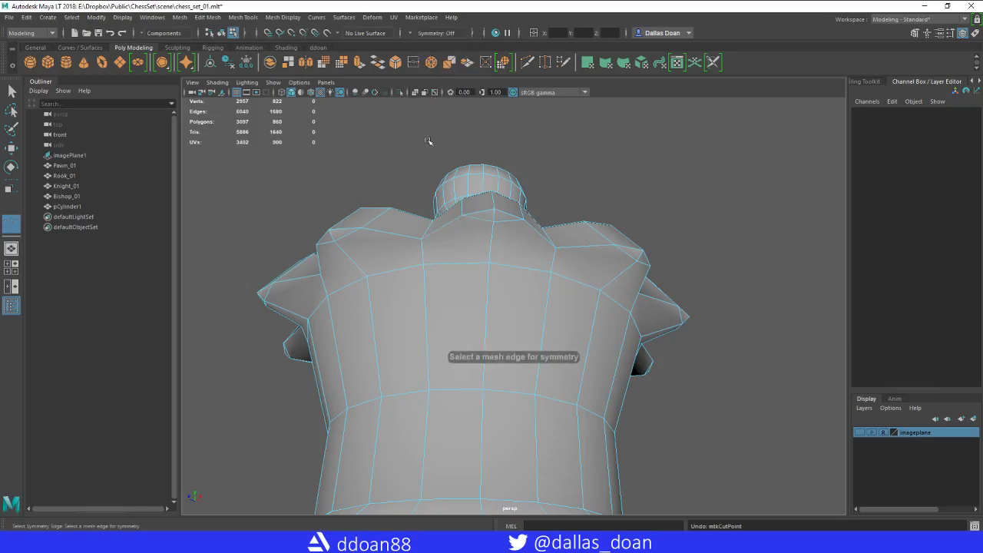
pyautogui.keyDown('shift'); pyautogui.moveTo(493, 230); pyautogui.dragTo(456, 225, button='right'); pyautogui.keyUp('shift')
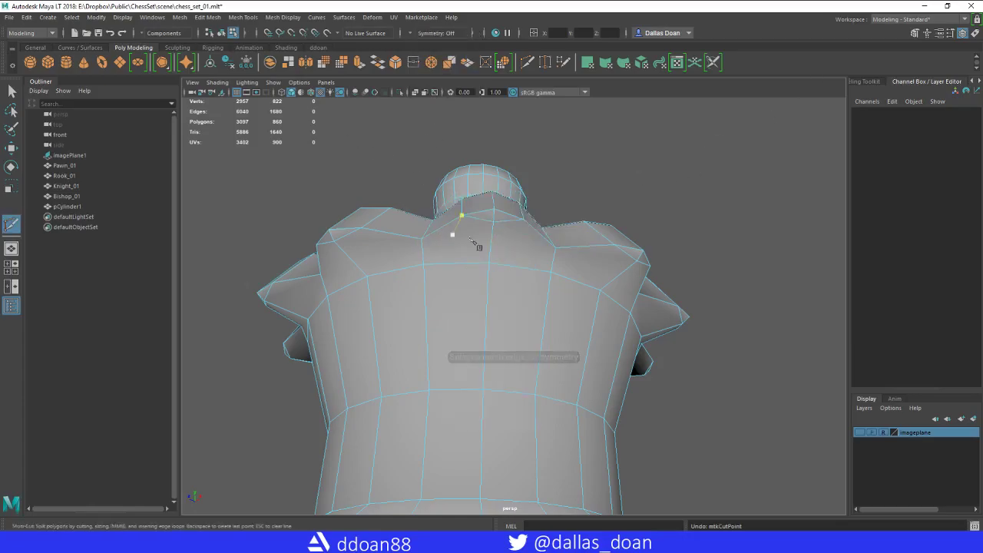
pyautogui.rightClick(551, 279)
pyautogui.scroll(-8, 550, 281)
pyautogui.keyDown('alt'); pyautogui.moveTo(542, 291); pyautogui.dragTo(818, 278); pyautogui.keyUp('alt')
pyautogui.keyDown('alt'); pyautogui.moveTo(760, 264); pyautogui.dragTo(707, 251); pyautogui.keyUp('alt')
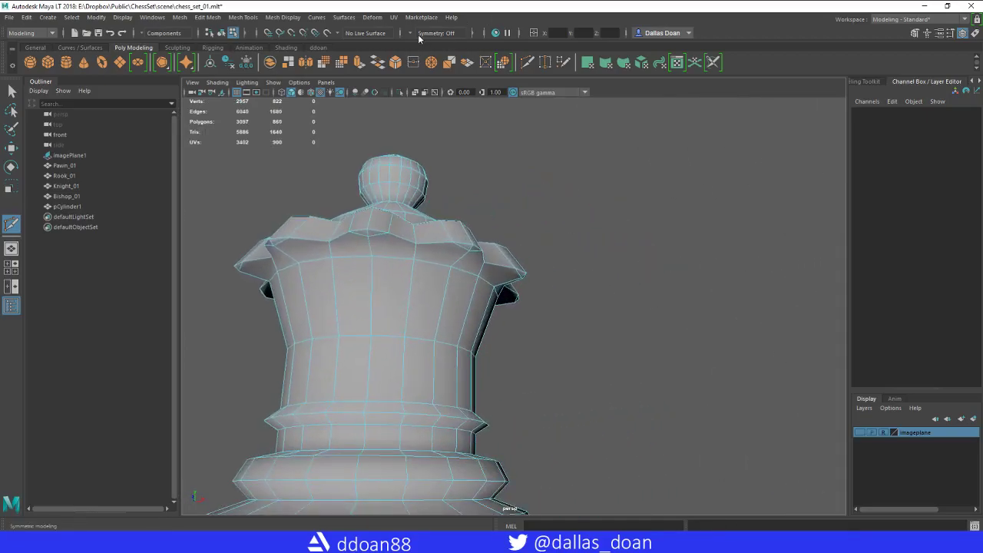
# Begin the crown's underside with Multi-Cut edges from the points' beveled corners to the valley vertices on the loop below.
pyautogui.keyDown('alt'); pyautogui.moveTo(568, 203); pyautogui.dragTo(441, 214); pyautogui.keyUp('alt')
pyautogui.scroll(4, 551, 215)
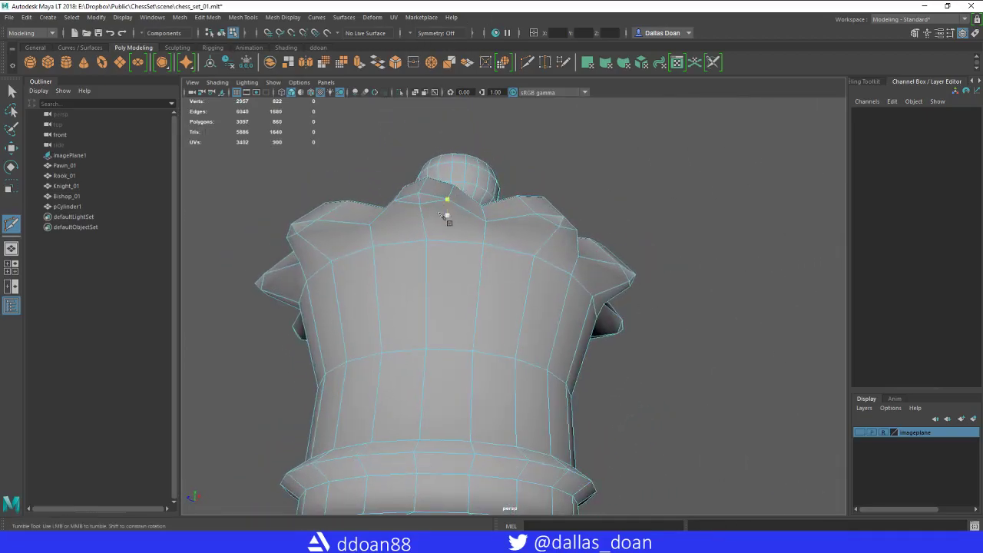
pyautogui.click(483, 246)
pyautogui.keyDown('alt'); pyautogui.moveTo(484, 246); pyautogui.dragTo(488, 213); pyautogui.keyUp('alt')
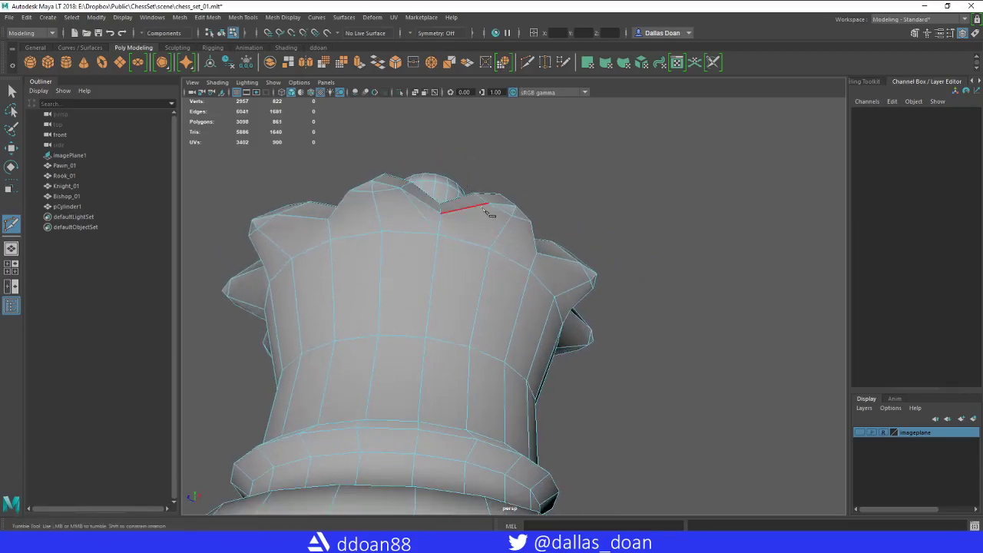
pyautogui.click(439, 238)
pyautogui.keyDown('alt'); pyautogui.moveTo(440, 238); pyautogui.dragTo(464, 237); pyautogui.keyUp('alt')
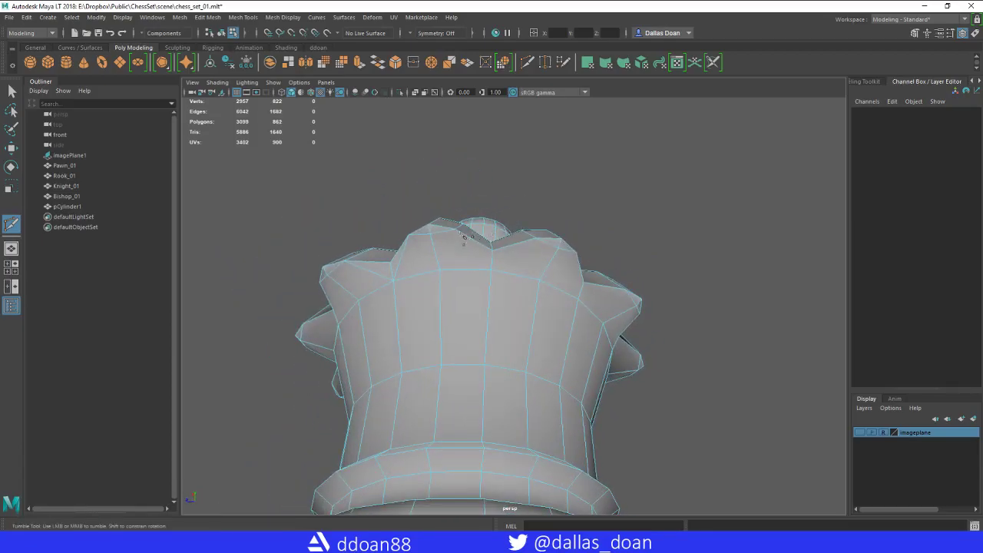
pyautogui.click(490, 271)
pyautogui.keyDown('alt'); pyautogui.moveTo(490, 271); pyautogui.dragTo(461, 241); pyautogui.keyUp('alt')
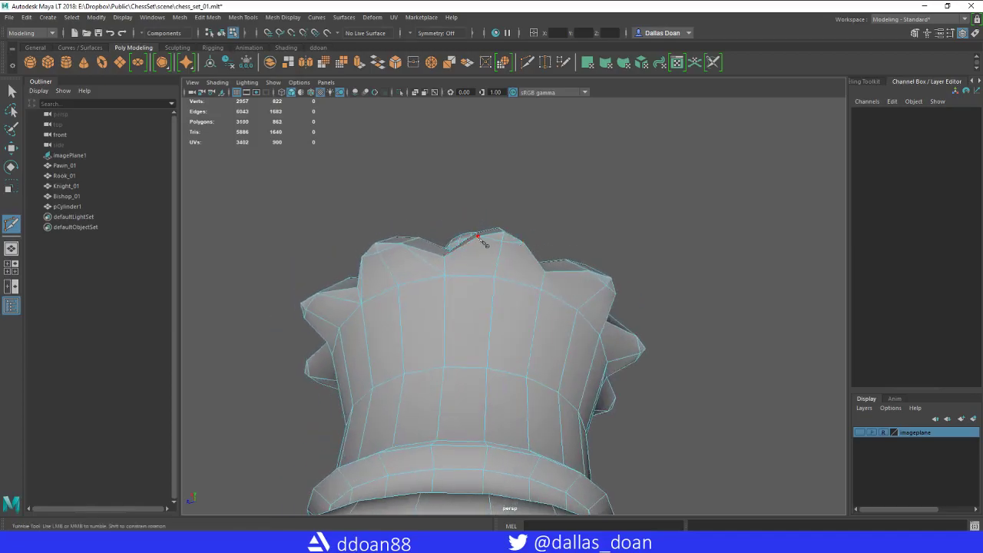
# Continue around the underside, cutting edges from the next crown points' lower beveled corners to the adjacent valley vertices below.
pyautogui.keyDown('alt'); pyautogui.moveTo(522, 265); pyautogui.dragTo(484, 249); pyautogui.keyUp('alt')
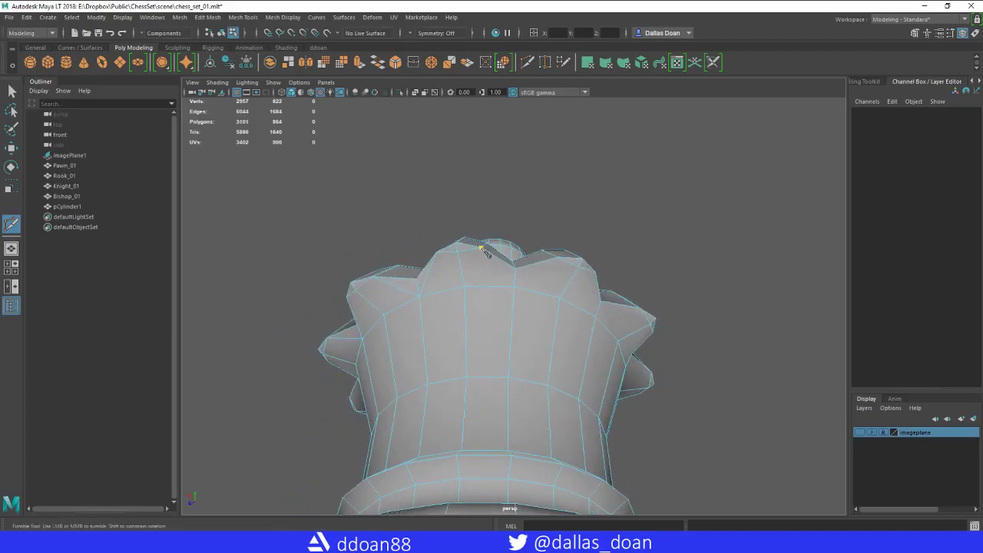
pyautogui.click(514, 290)
pyautogui.keyDown('alt'); pyautogui.moveTo(514, 289); pyautogui.dragTo(492, 279); pyautogui.keyUp('alt')
pyautogui.click(494, 255)
pyautogui.click(462, 292)
pyautogui.rightClick(462, 292)
pyautogui.keyDown('alt'); pyautogui.moveTo(491, 279); pyautogui.dragTo(549, 282, button='middle'); pyautogui.keyUp('alt')
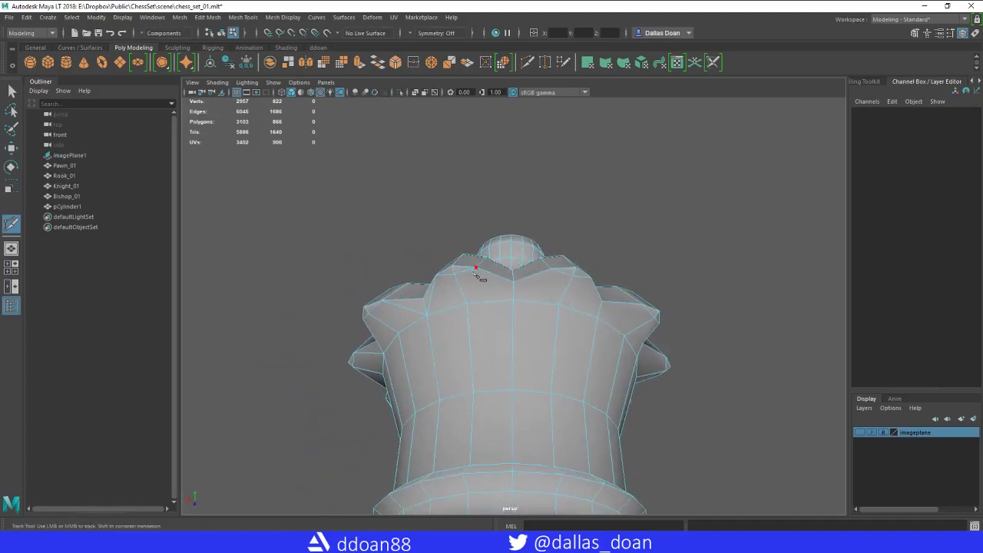
# Cut both sides of the following crown valleys, joining each beveled corner to the valley vertex on the lower loop.
pyautogui.click(512, 301)
pyautogui.keyDown('alt'); pyautogui.moveTo(586, 281); pyautogui.dragTo(474, 276); pyautogui.keyUp('alt')
pyautogui.click(478, 263)
pyautogui.click(444, 297)
pyautogui.rightClick(445, 297)
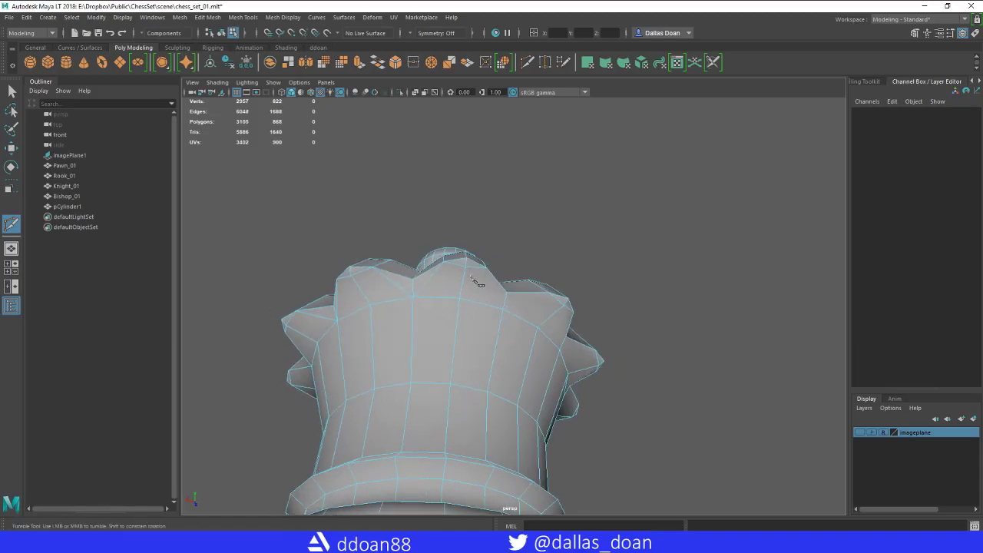
pyautogui.keyDown('alt'); pyautogui.moveTo(507, 280); pyautogui.dragTo(477, 280, button='middle'); pyautogui.keyUp('alt')
pyautogui.keyDown('alt'); pyautogui.moveTo(479, 283); pyautogui.dragTo(458, 286); pyautogui.keyUp('alt')
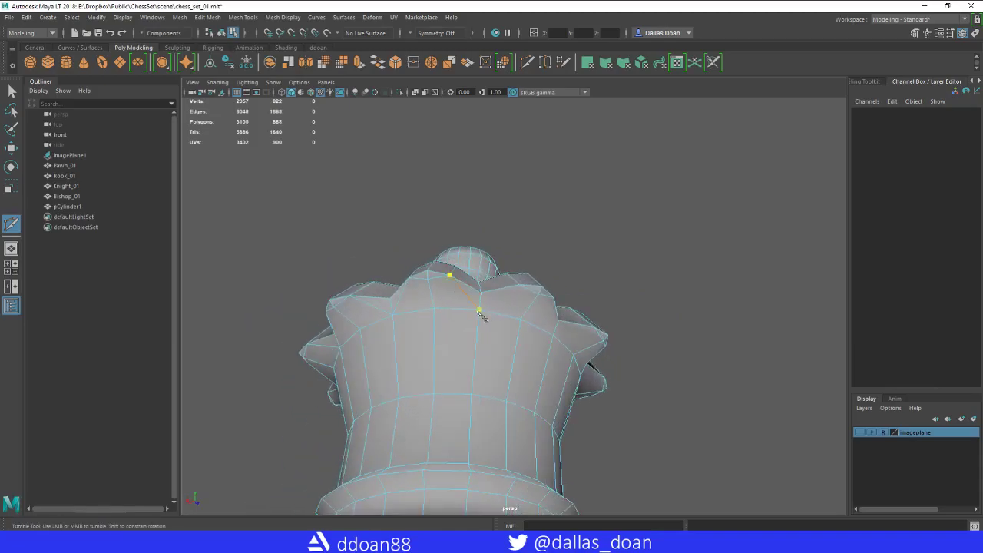
pyautogui.rightClick(479, 311)
# Add the underside connecting cuts on the next uncut crown points, from beveled corner to lower-loop vertex.
pyautogui.keyDown('alt'); pyautogui.moveTo(536, 304); pyautogui.dragTo(463, 279); pyautogui.keyUp('alt')
pyautogui.keyDown('alt'); pyautogui.moveTo(464, 279); pyautogui.dragTo(482, 282, button='right'); pyautogui.keyUp('alt')
pyautogui.click(447, 272)
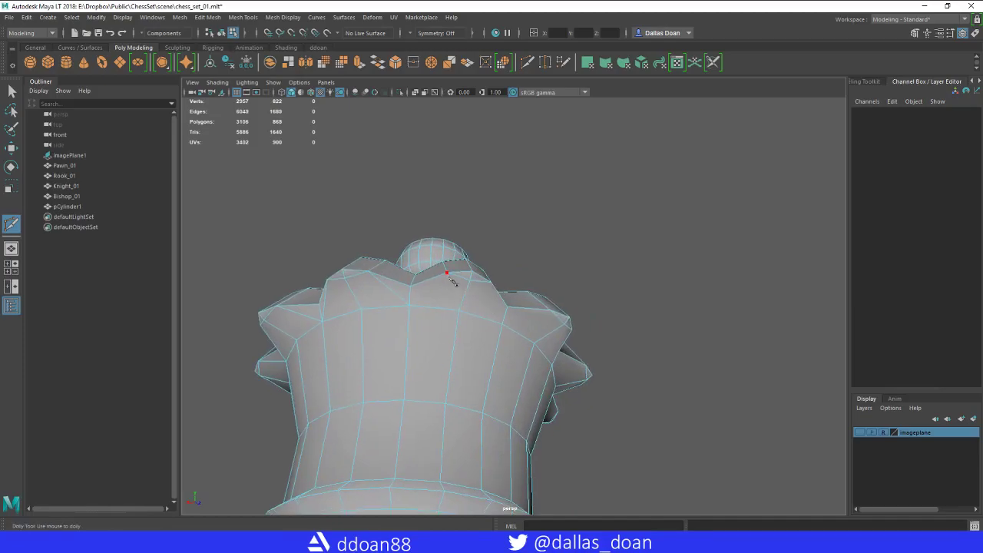
pyautogui.click(443, 304)
pyautogui.keyDown('alt'); pyautogui.moveTo(443, 304); pyautogui.dragTo(488, 285); pyautogui.keyUp('alt')
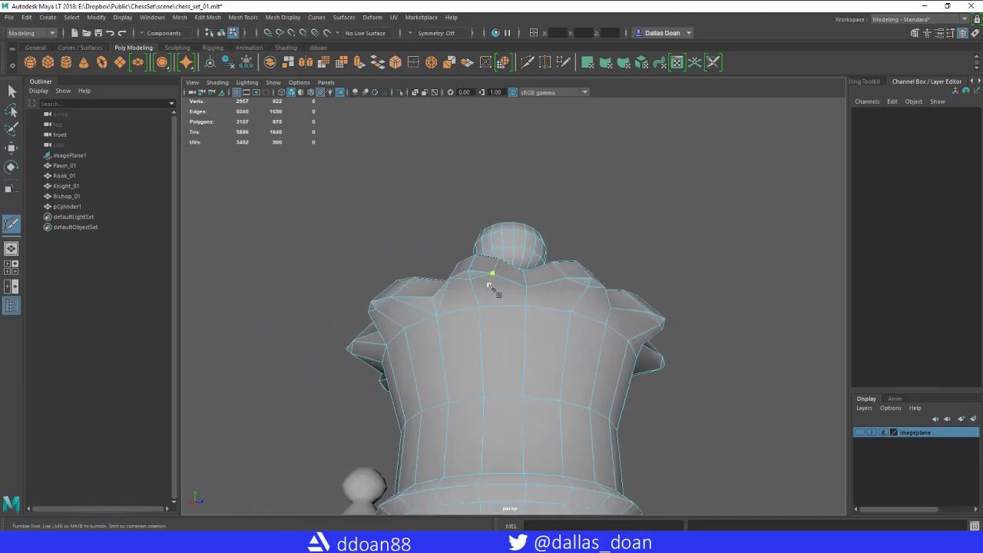
pyautogui.click(551, 301)
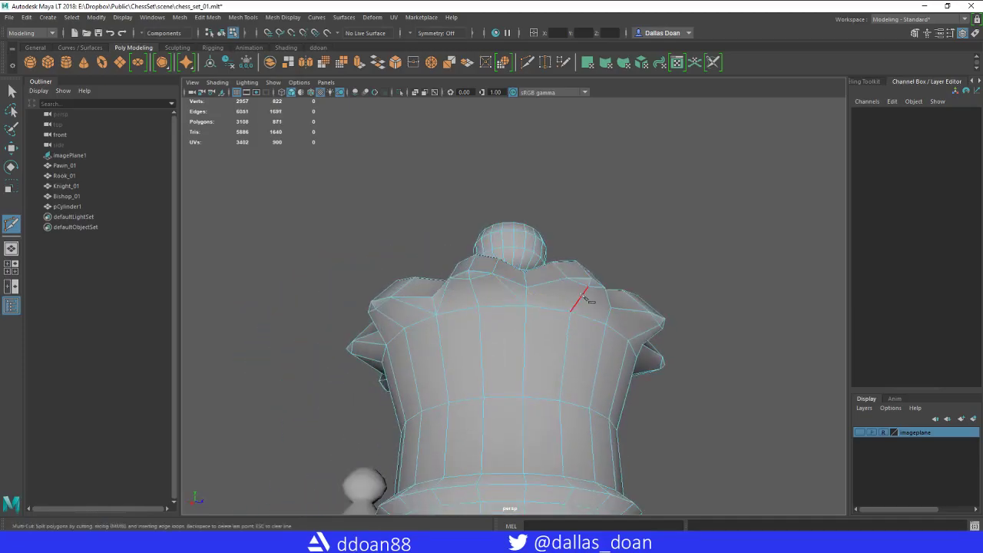
pyautogui.keyDown('alt'); pyautogui.moveTo(552, 301); pyautogui.dragTo(467, 283); pyautogui.keyUp('alt')
pyautogui.click(428, 302)
pyautogui.rightClick(461, 300)
pyautogui.keyDown('alt'); pyautogui.moveTo(467, 284); pyautogui.dragTo(470, 281, button='right'); pyautogui.keyUp('alt')
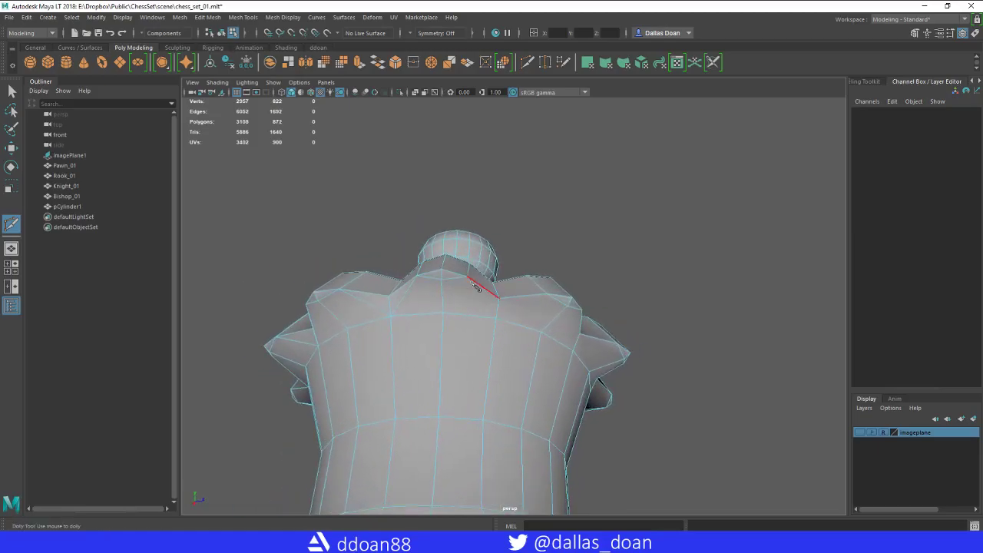
# Connect the beveled corners around the next two valleys to their vertices on the loop under the crown.
pyautogui.click(496, 319)
pyautogui.keyDown('alt'); pyautogui.moveTo(496, 319); pyautogui.dragTo(480, 274); pyautogui.keyUp('alt')
pyautogui.click(503, 288)
pyautogui.rightClick(545, 313)
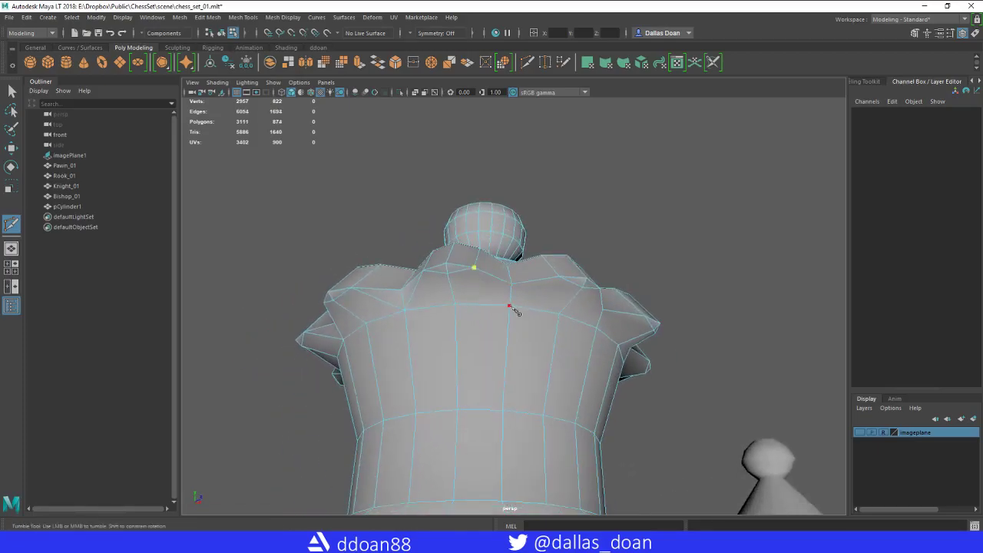
pyautogui.click(509, 306)
pyautogui.keyDown('alt'); pyautogui.moveTo(588, 307); pyautogui.dragTo(512, 295, button='middle'); pyautogui.keyUp('alt')
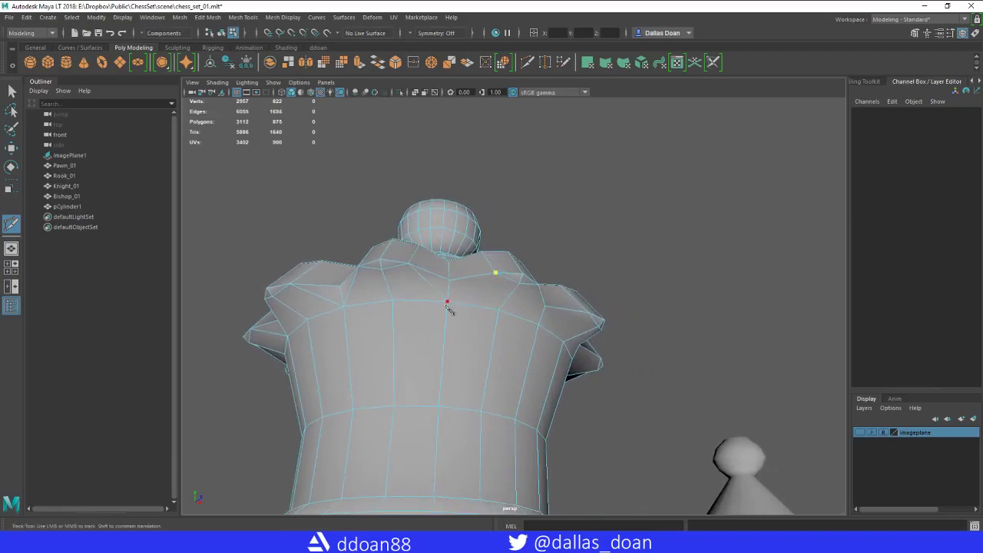
pyautogui.rightClick(525, 302)
# Cut the corner-to-loop edges on the next uncut points of the crown's underside.
pyautogui.keyDown('alt'); pyautogui.moveTo(530, 301); pyautogui.dragTo(519, 292); pyautogui.keyUp('alt')
pyautogui.keyDown('alt'); pyautogui.moveTo(519, 291); pyautogui.dragTo(457, 303, button='middle'); pyautogui.keyUp('alt')
pyautogui.keyDown('alt'); pyautogui.moveTo(458, 303); pyautogui.dragTo(493, 299, button='right'); pyautogui.keyUp('alt')
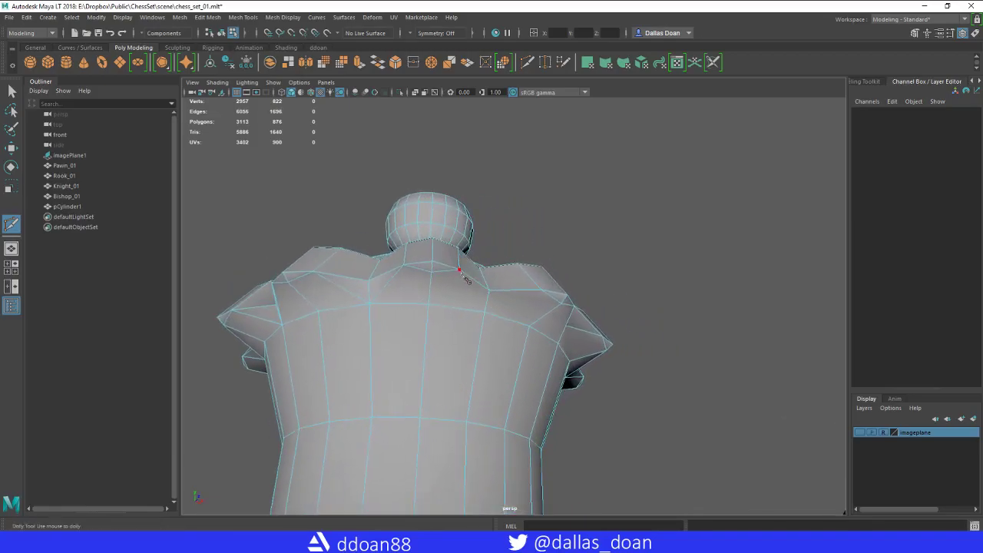
pyautogui.rightClick(487, 313)
pyautogui.keyDown('alt'); pyautogui.moveTo(487, 313); pyautogui.dragTo(465, 296); pyautogui.keyUp('alt')
pyautogui.rightClick(503, 305)
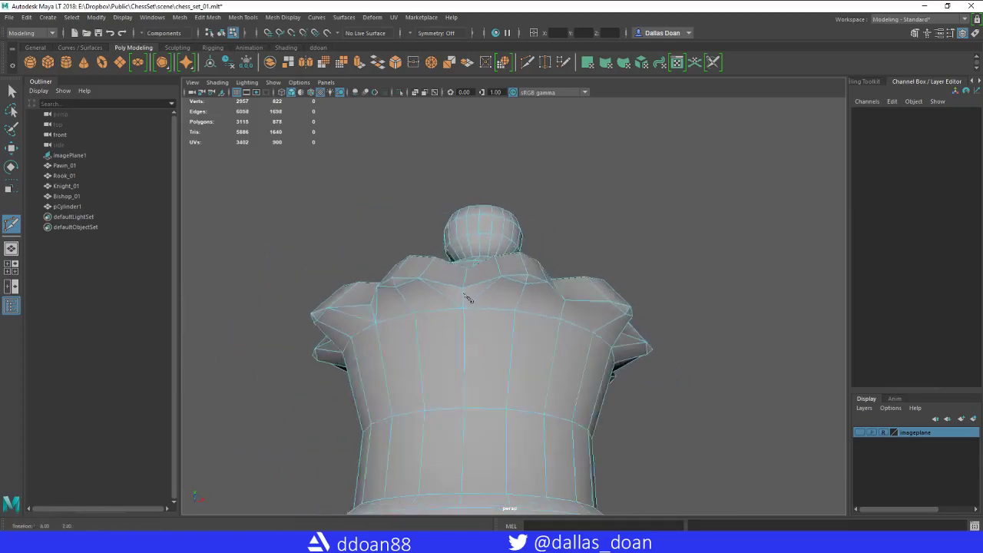
pyautogui.keyDown('alt'); pyautogui.moveTo(516, 293); pyautogui.dragTo(480, 286, button='middle'); pyautogui.keyUp('alt')
pyautogui.keyDown('alt'); pyautogui.moveTo(465, 284); pyautogui.dragTo(479, 290, button='right'); pyautogui.keyUp('alt')
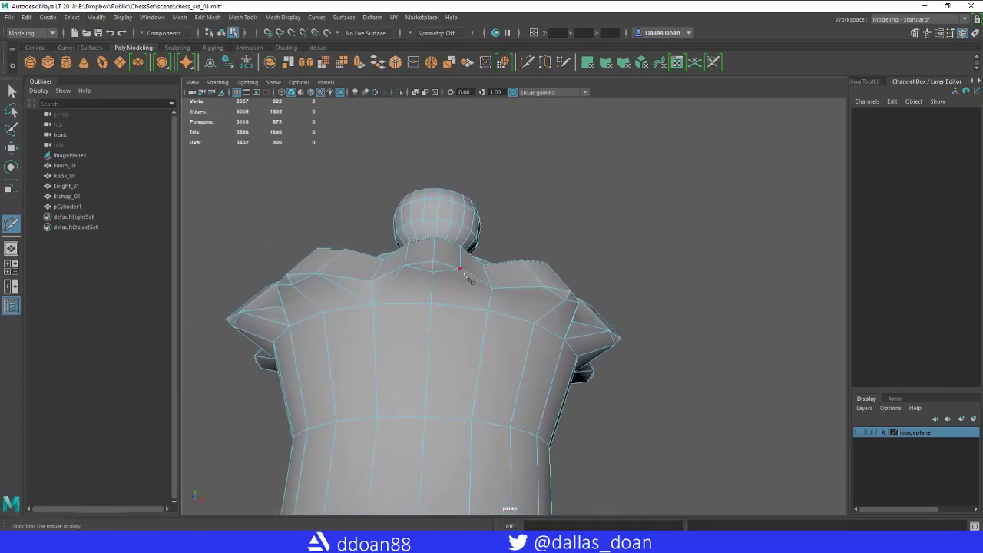
pyautogui.click(488, 310)
pyautogui.rightClick(489, 311)
# Cut the last missing underside edges so that all ten crown points connect to the lower loop.
pyautogui.keyDown('alt'); pyautogui.moveTo(584, 298); pyautogui.dragTo(439, 289); pyautogui.keyUp('alt')
pyautogui.keyDown('alt'); pyautogui.moveTo(439, 288); pyautogui.dragTo(374, 290, button='middle'); pyautogui.keyUp('alt')
pyautogui.keyDown('alt'); pyautogui.moveTo(375, 291); pyautogui.dragTo(418, 292, button='right'); pyautogui.keyUp('alt')
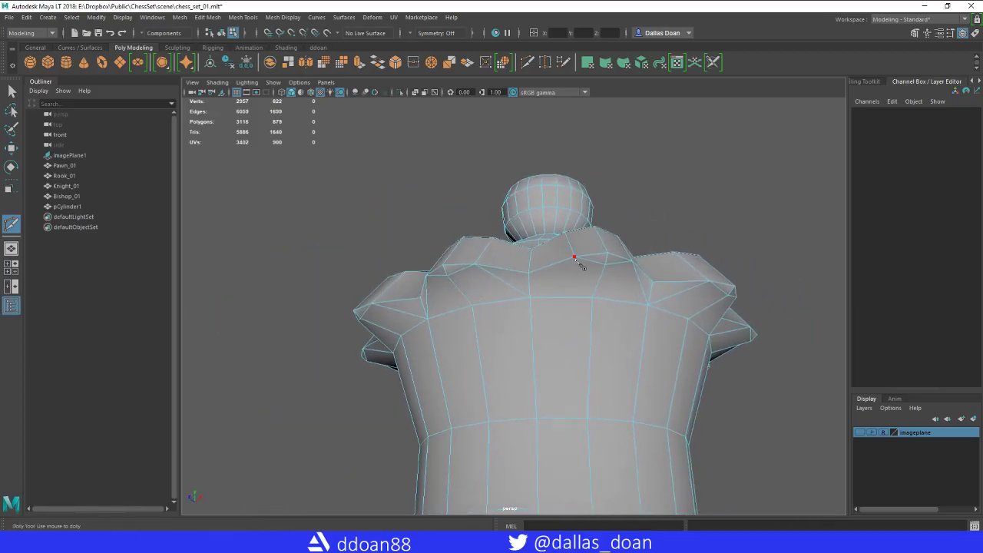
pyautogui.click(535, 300)
pyautogui.rightClick(535, 300)
pyautogui.keyDown('alt'); pyautogui.moveTo(535, 300); pyautogui.dragTo(502, 291); pyautogui.keyUp('alt')
pyautogui.keyDown('alt'); pyautogui.moveTo(502, 292); pyautogui.dragTo(553, 287, button='middle'); pyautogui.keyUp('alt')
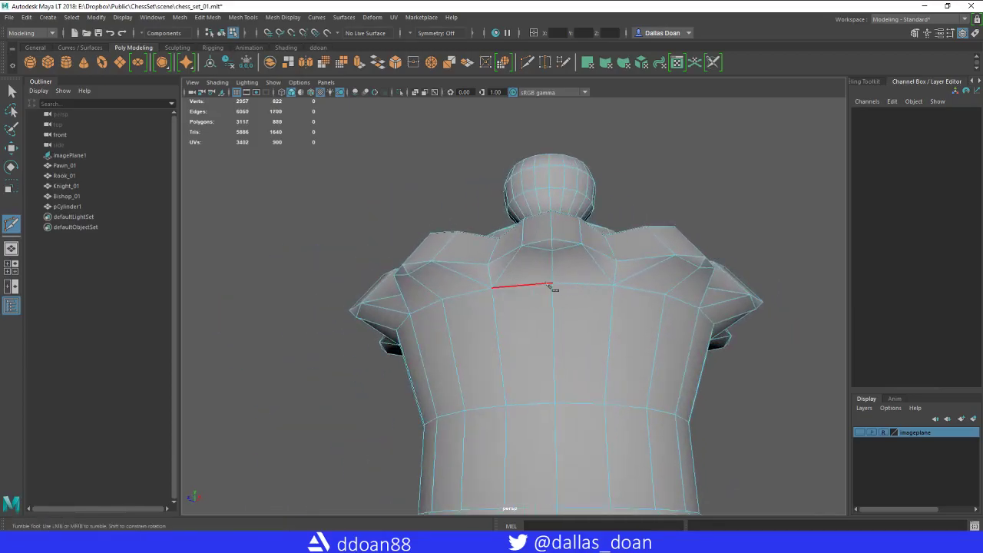
pyautogui.keyDown('alt'); pyautogui.moveTo(553, 287); pyautogui.dragTo(543, 284, button='right'); pyautogui.keyUp('alt')
# Leave the Multi-Cut tool, return to object mode and examine the queen's crown beside the other pieces.
pyautogui.press('w')
pyautogui.moveTo(559, 247); pyautogui.dragTo(513, 248, button='right')
pyautogui.keyDown('alt'); pyautogui.moveTo(513, 248); pyautogui.dragTo(641, 216); pyautogui.keyUp('alt')
pyautogui.moveTo(559, 334); pyautogui.dragTo(558, 336)
pyautogui.keyDown('alt'); pyautogui.moveTo(582, 310); pyautogui.dragTo(684, 286); pyautogui.keyUp('alt')
pyautogui.keyDown('alt'); pyautogui.moveTo(684, 286); pyautogui.dragTo(338, 112, button='right'); pyautogui.keyUp('alt')
pyautogui.keyDown('alt'); pyautogui.moveTo(361, 132); pyautogui.dragTo(383, 230); pyautogui.keyUp('alt')
pyautogui.keyDown('alt'); pyautogui.moveTo(382, 230); pyautogui.dragTo(358, 160, button='middle'); pyautogui.keyUp('alt')
pyautogui.moveTo(481, 229); pyautogui.dragTo(476, 291, button='right')
pyautogui.keyDown('alt'); pyautogui.moveTo(649, 296); pyautogui.dragTo(592, 278, button='right'); pyautogui.keyUp('alt')
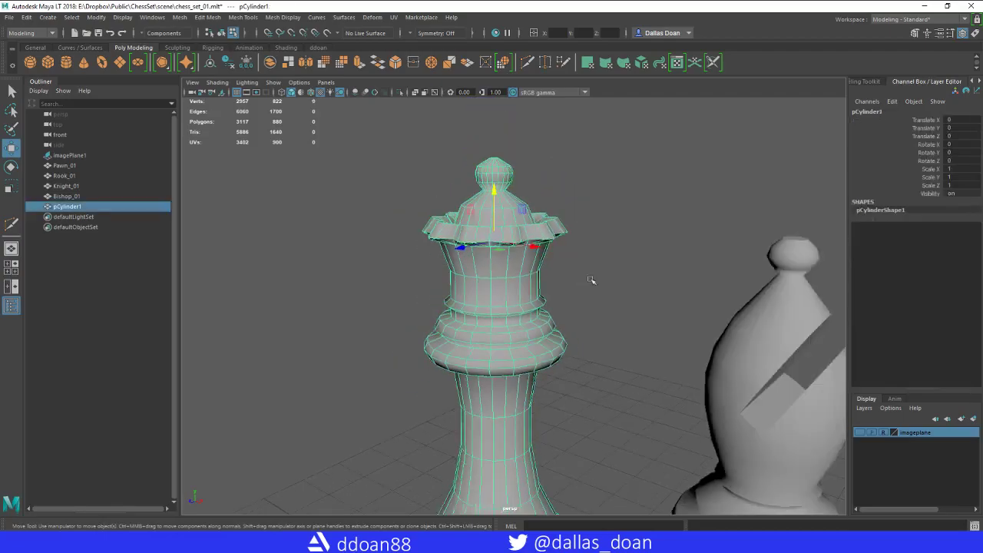
pyautogui.keyDown('alt'); pyautogui.moveTo(594, 203); pyautogui.dragTo(587, 303); pyautogui.keyUp('alt')
pyautogui.click(600, 244)
pyautogui.keyDown('alt'); pyautogui.moveTo(587, 303); pyautogui.dragTo(533, 285, button='right'); pyautogui.keyUp('alt')
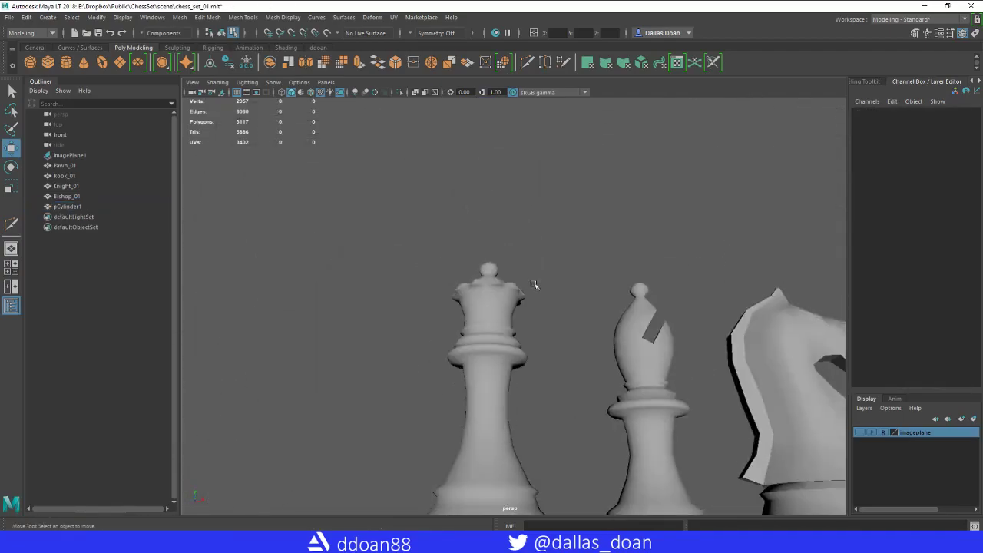
pyautogui.keyDown('alt'); pyautogui.moveTo(533, 285); pyautogui.dragTo(493, 265); pyautogui.keyUp('alt')
# Select the full horizontal edge loop on the body below the crown and show the imageplane layer in the front view.
pyautogui.click(493, 266)
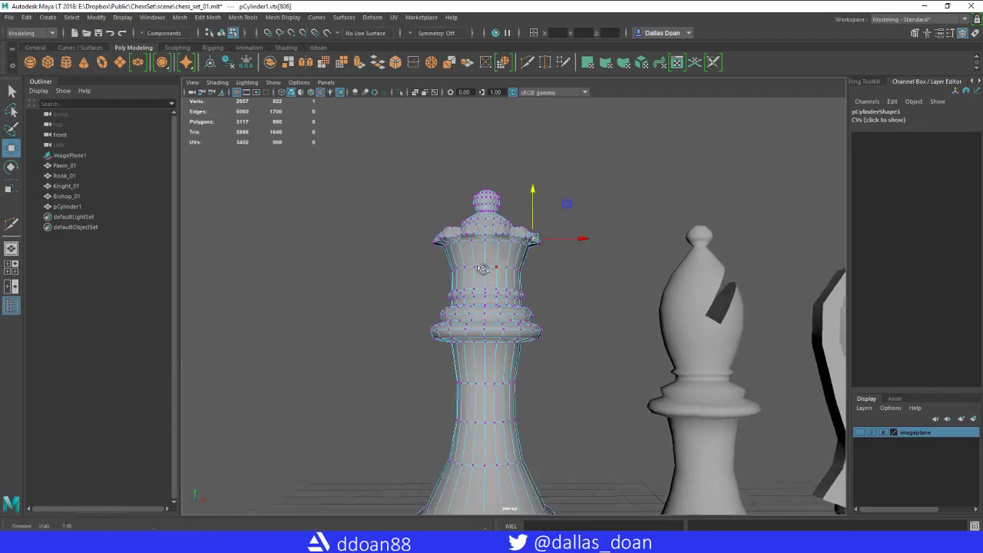
pyautogui.scroll(3, 493, 266)
pyautogui.doubleClick(456, 211)
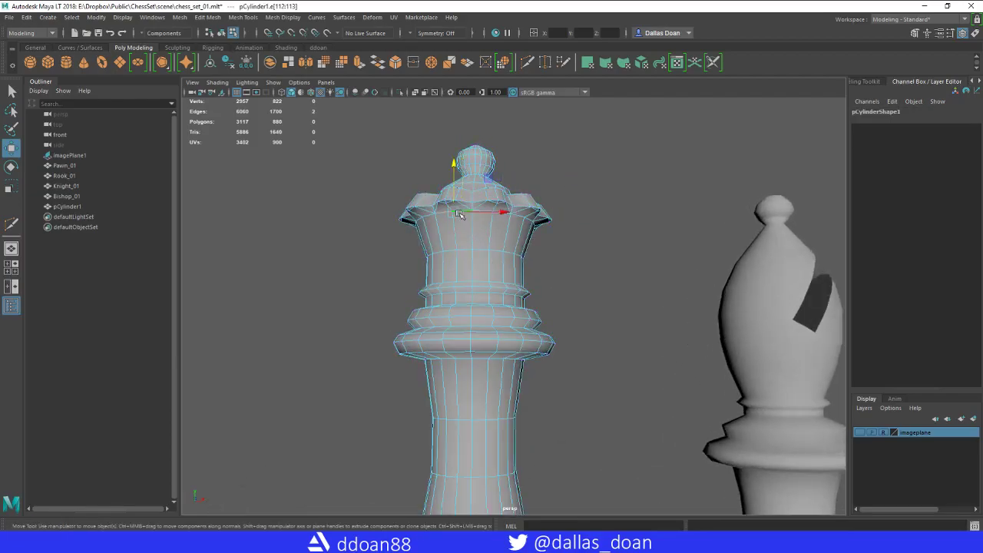
pyautogui.keyDown('alt'); pyautogui.moveTo(471, 232); pyautogui.dragTo(507, 278); pyautogui.keyUp('alt')
pyautogui.press('r')
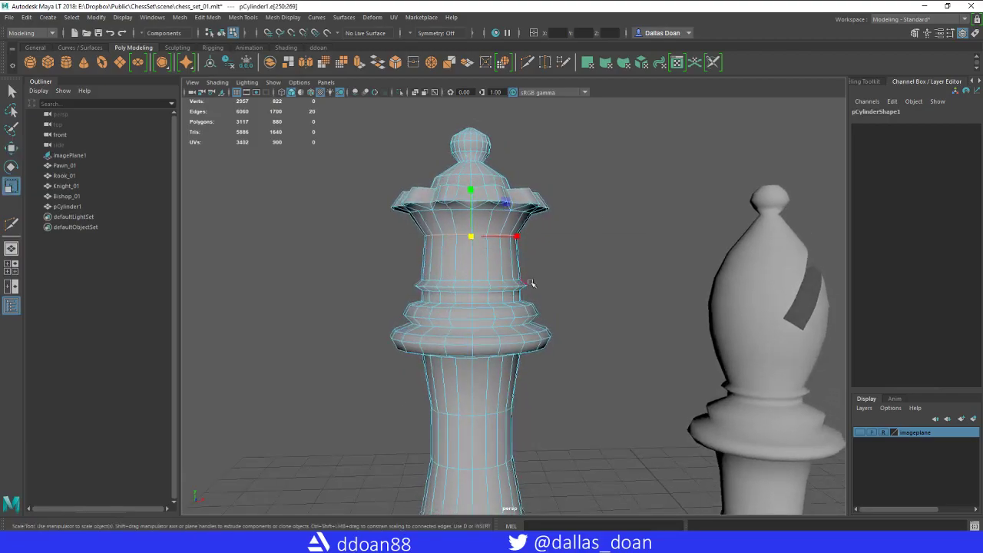
pyautogui.press('space')
pyautogui.press('space')
pyautogui.click(869, 432)
pyautogui.scroll(5, 581, 380)
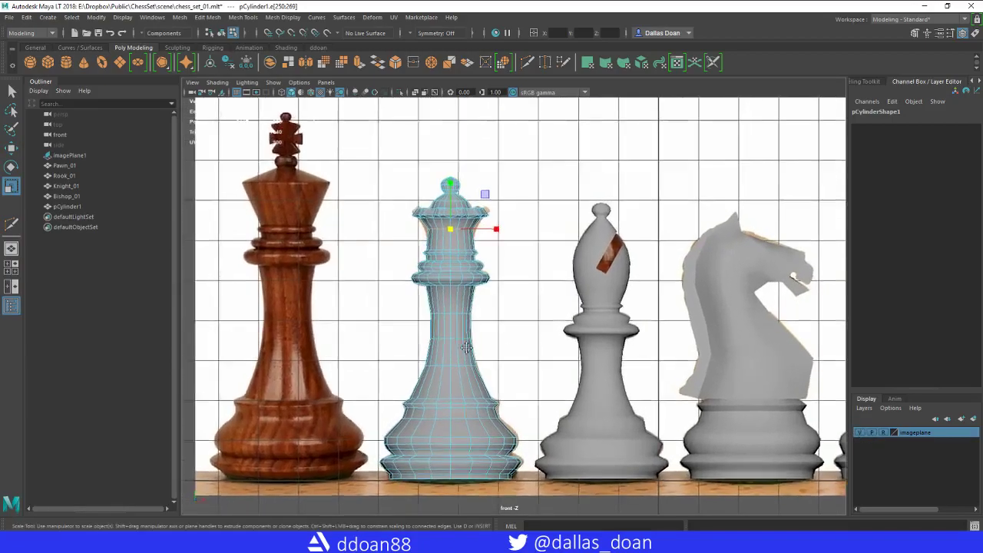
# Undo the loop's last move, then raise it and scale it slightly wider to fit the reference queen's outline.
pyautogui.hotkey('ctrl', 'z')
pyautogui.hotkey('ctrl', 'z')
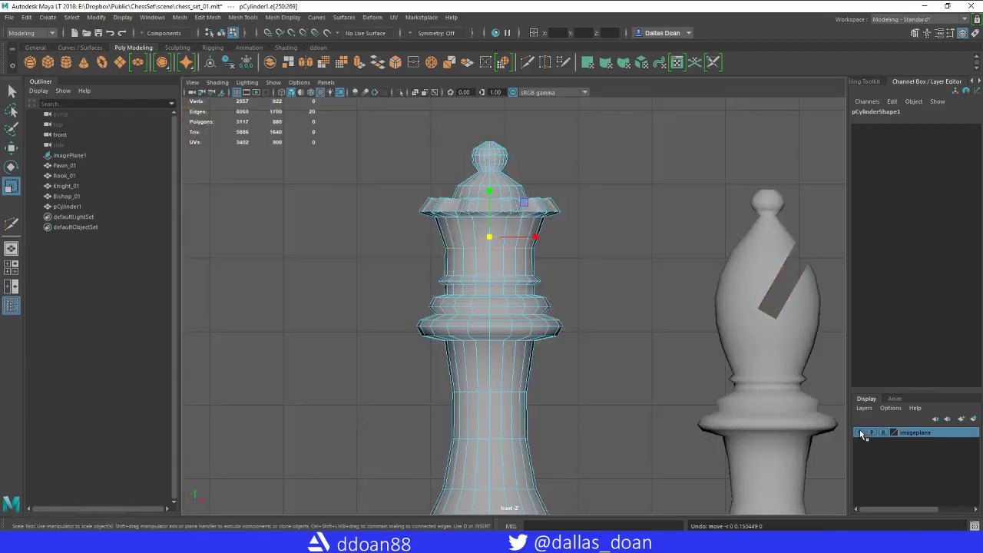
pyautogui.click(861, 433)
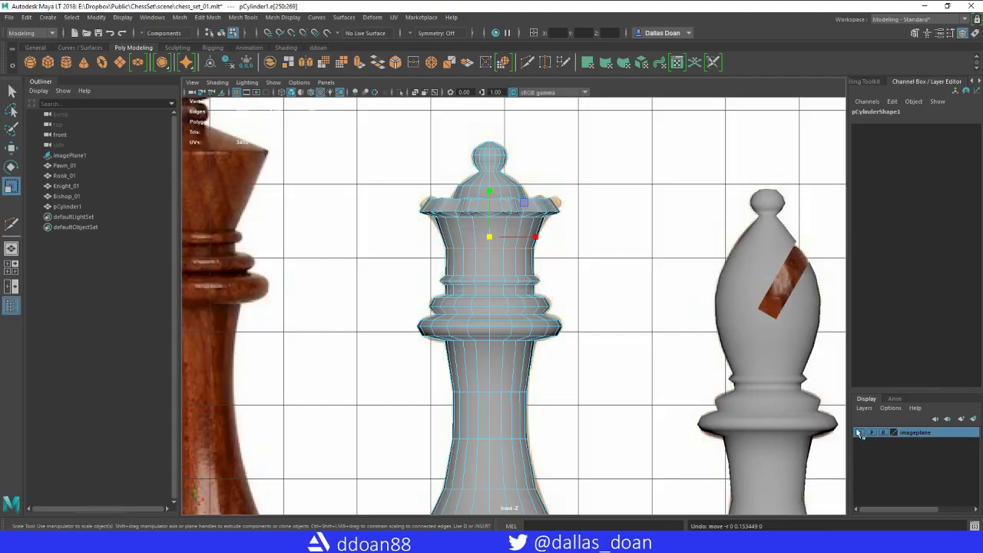
pyautogui.scroll(2, 590, 416)
pyautogui.keyDown('alt'); pyautogui.moveTo(590, 415); pyautogui.dragTo(594, 416, button='right'); pyautogui.keyUp('alt')
pyautogui.press('w')
pyautogui.moveTo(496, 215); pyautogui.dragTo(493, 202)
pyautogui.press('r')
pyautogui.moveTo(497, 246); pyautogui.dragTo(500, 247)
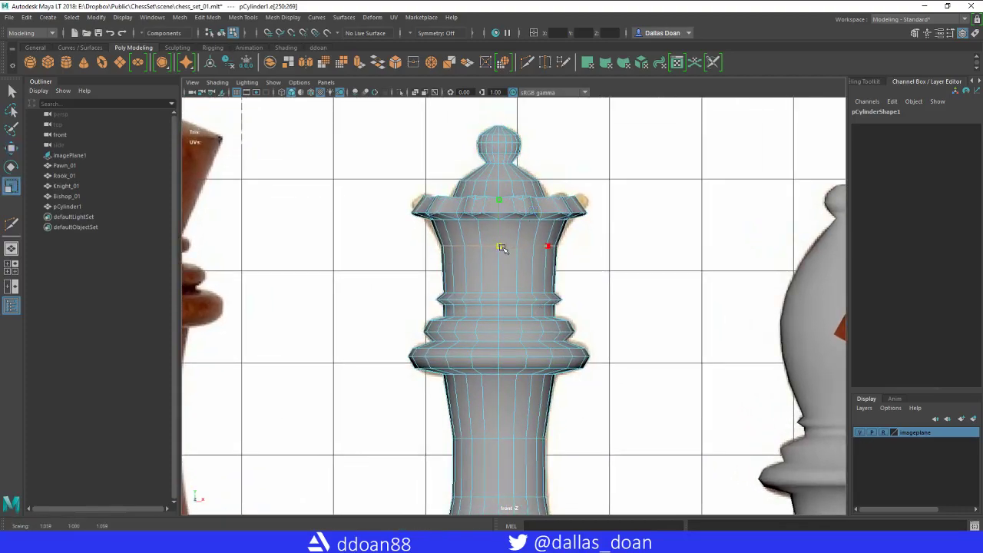
pyautogui.scroll(1, 430, 252)
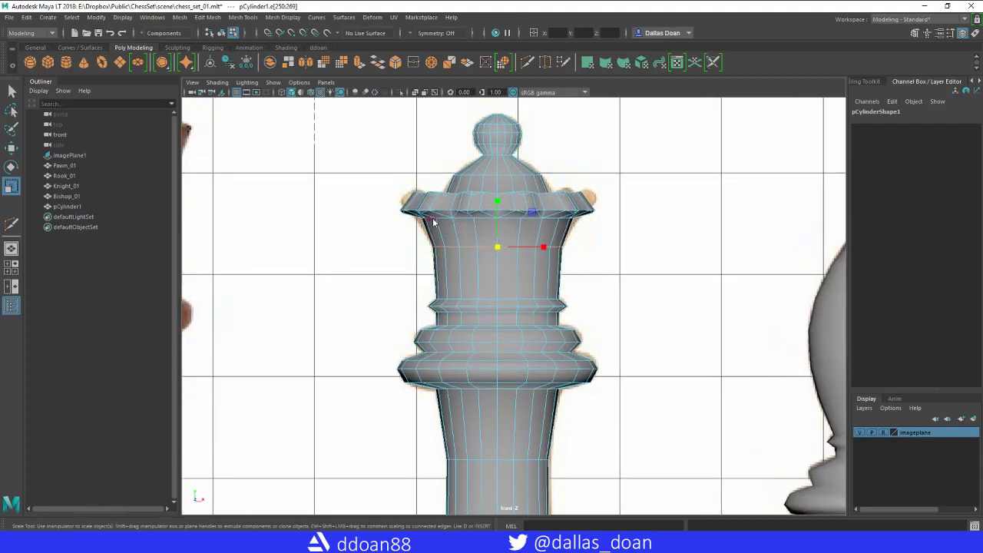
# Select the vertex ring directly under the crown's points in wireframe display and scale it slightly to fit the reference outline.
pyautogui.moveTo(433, 222); pyautogui.dragTo(395, 215, button='right')
pyautogui.press('4')
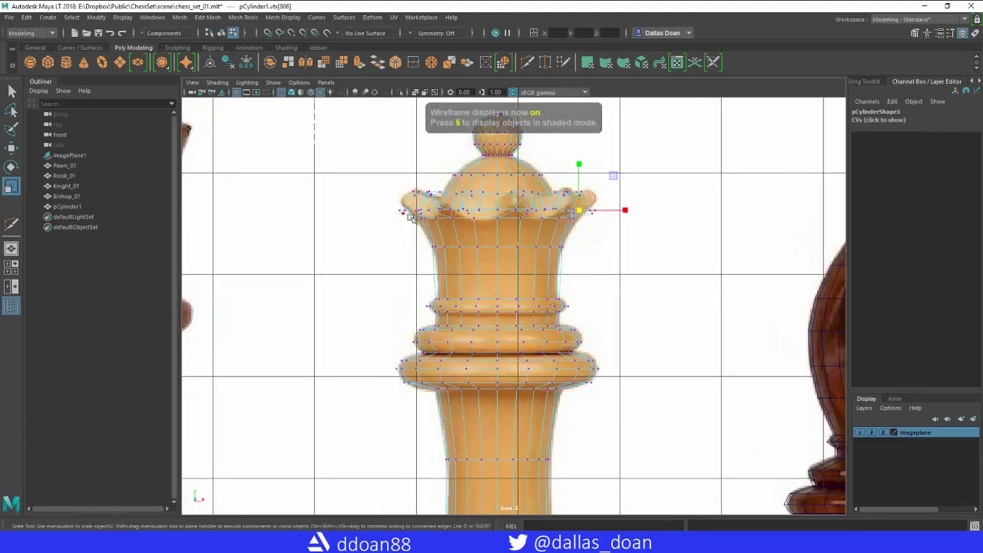
pyautogui.moveTo(416, 227); pyautogui.dragTo(400, 214)
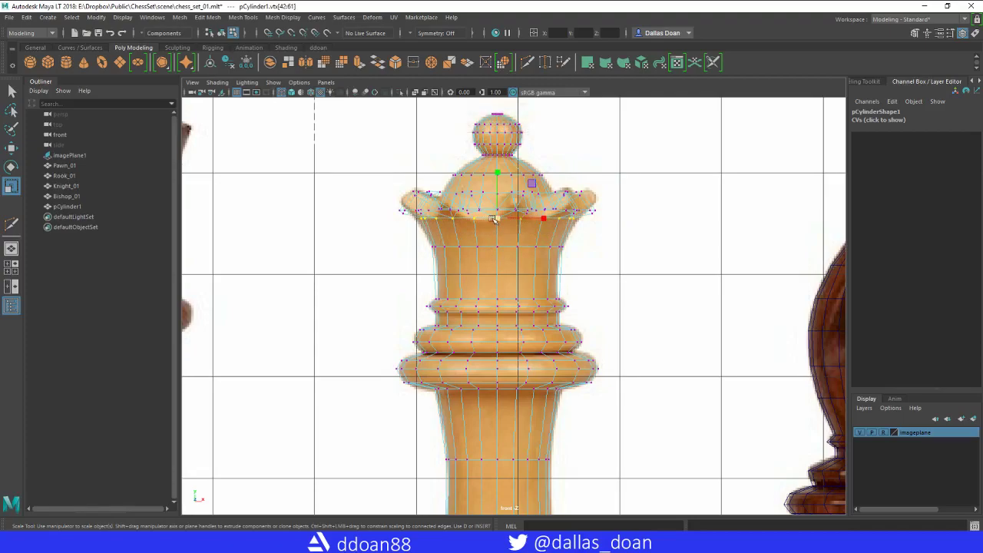
pyautogui.moveTo(493, 218); pyautogui.dragTo(497, 219)
# Compare the queen with the reference and the other pieces in perspective, and restore the selection of the vertex ring under the crown.
pyautogui.press('space')
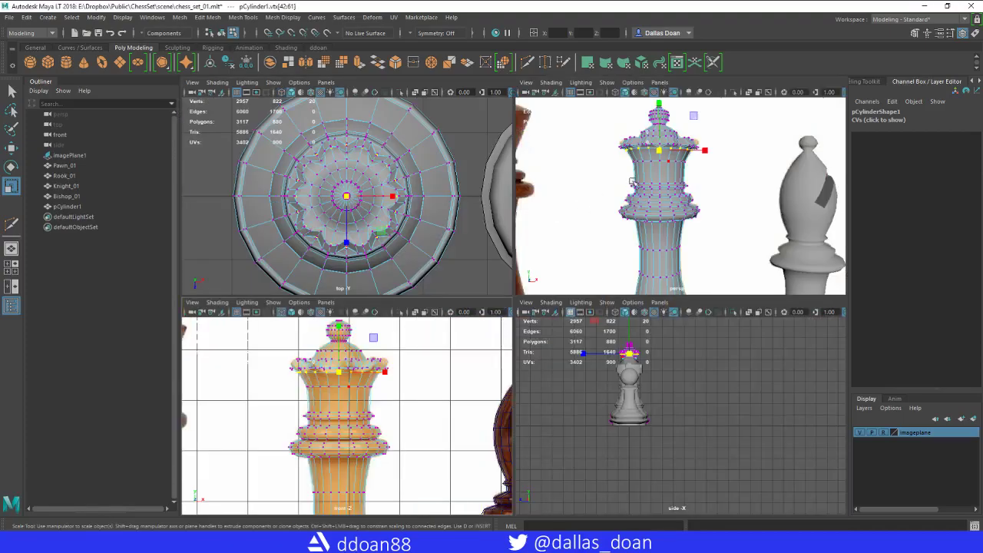
pyautogui.press('space')
pyautogui.keyDown('alt'); pyautogui.moveTo(586, 235); pyautogui.dragTo(571, 201); pyautogui.keyUp('alt')
pyautogui.moveTo(512, 261); pyautogui.dragTo(510, 312, button='right')
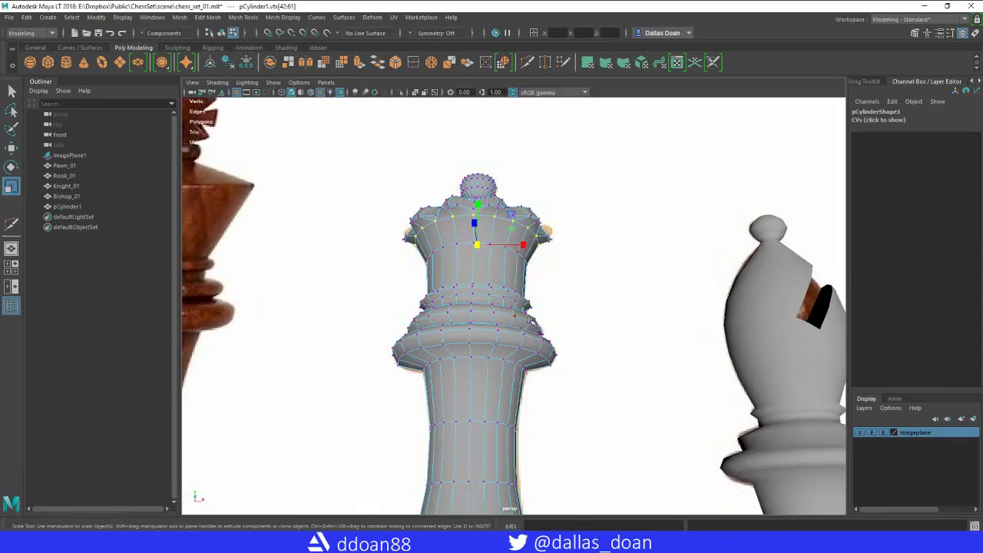
pyautogui.scroll(-5, 509, 309)
pyautogui.moveTo(509, 307)
pyautogui.keyDown('alt'); pyautogui.mouseDown()
pyautogui.moveTo(504, 330)
pyautogui.moveTo(500, 318)
pyautogui.mouseUp(); pyautogui.keyUp('alt')
pyautogui.moveTo(500, 317); pyautogui.dragTo(549, 247, button='right')
pyautogui.click(328, 338)
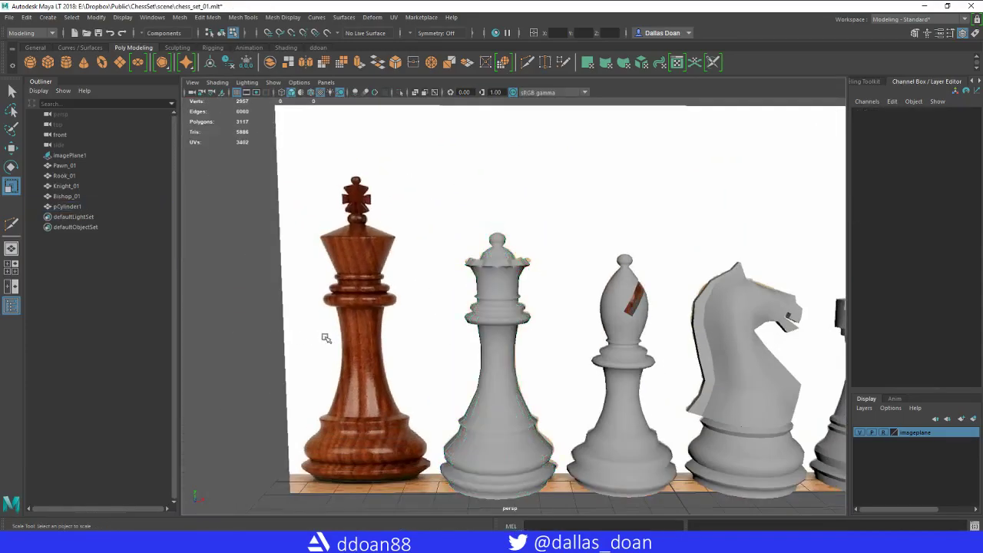
pyautogui.scroll(-4, 329, 338)
pyautogui.keyDown('alt'); pyautogui.moveTo(329, 338); pyautogui.dragTo(331, 328); pyautogui.keyUp('alt')
pyautogui.scroll(8, 510, 357)
pyautogui.keyDown('alt'); pyautogui.moveTo(495, 336); pyautogui.dragTo(492, 333); pyautogui.keyUp('alt')
pyautogui.hotkey('ctrl', 'z')
pyautogui.hotkey('ctrl', 'z')
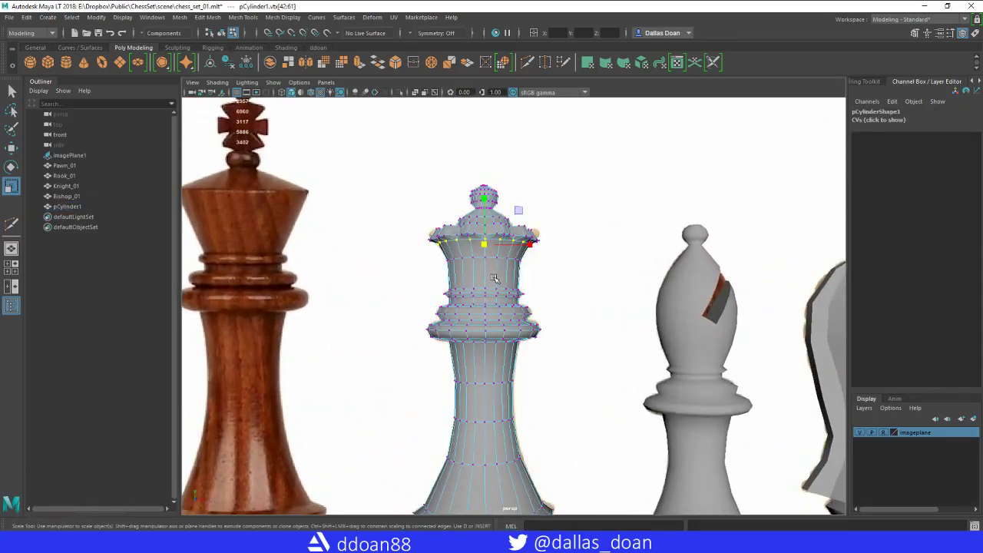
# Select the horizontal edge loop just below the crown's rim, scale it slightly wider and lower it a little along the neck.
pyautogui.keyDown('alt'); pyautogui.moveTo(495, 278); pyautogui.dragTo(465, 263); pyautogui.keyUp('alt')
pyautogui.scroll(1, 481, 274)
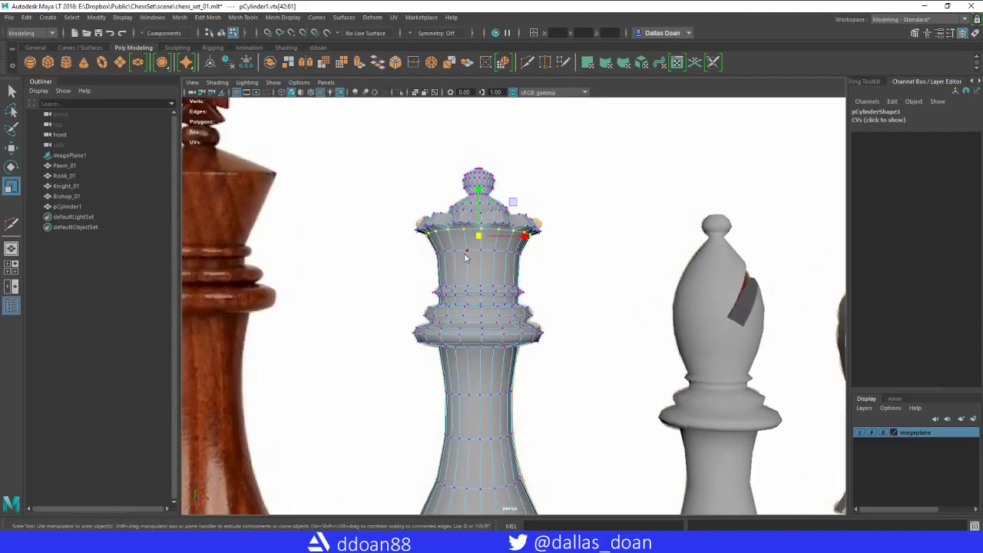
pyautogui.moveTo(466, 257); pyautogui.dragTo(466, 233, button='right')
pyautogui.doubleClick(475, 252)
pyautogui.keyDown('alt'); pyautogui.moveTo(468, 265); pyautogui.dragTo(481, 254); pyautogui.keyUp('alt')
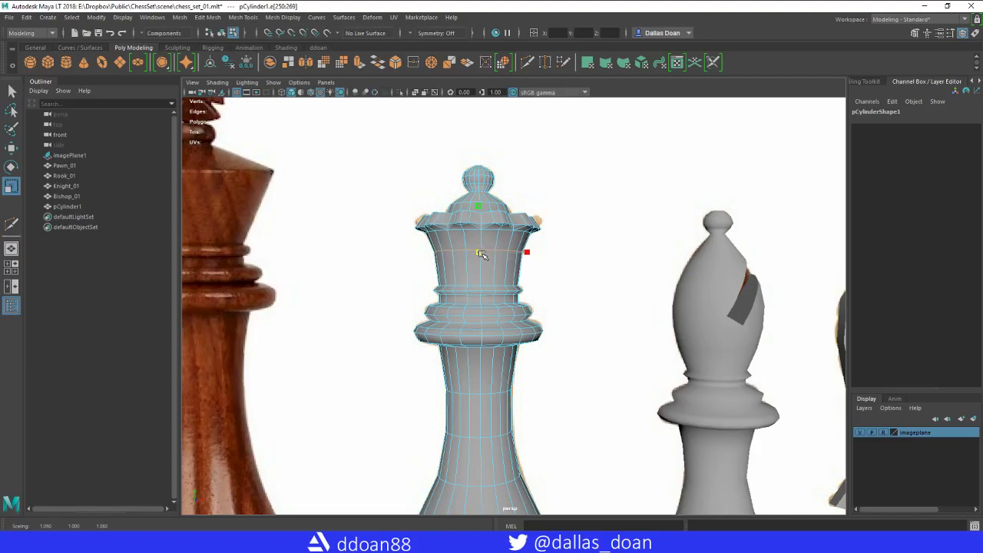
pyautogui.press('w')
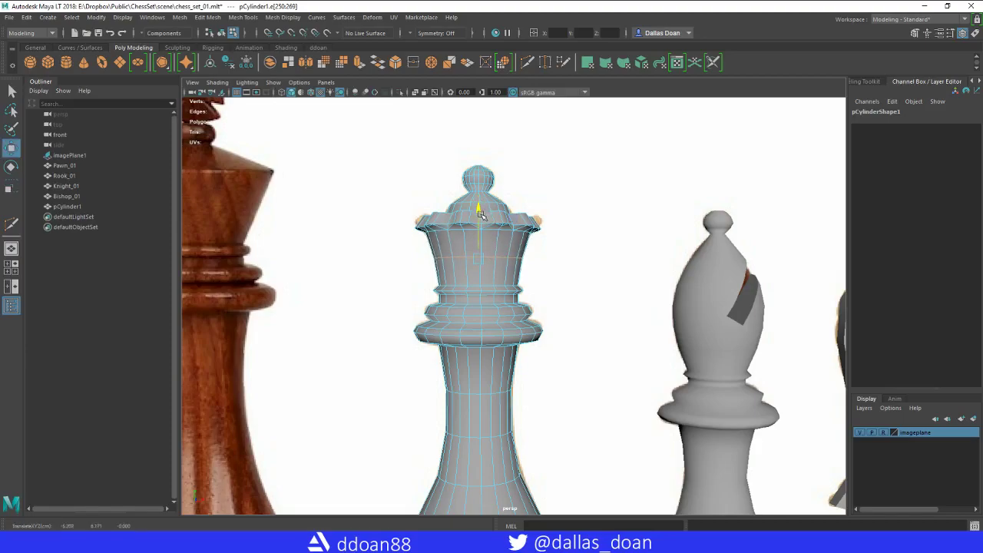
pyautogui.press('r')
# Return the queen to object mode, rename its mesh Queen_01, and clear the selection.
pyautogui.keyDown('alt'); pyautogui.moveTo(472, 261); pyautogui.dragTo(470, 317); pyautogui.keyUp('alt')
pyautogui.moveTo(498, 262); pyautogui.dragTo(547, 247, button='right')
pyautogui.scroll(-5, 534, 314)
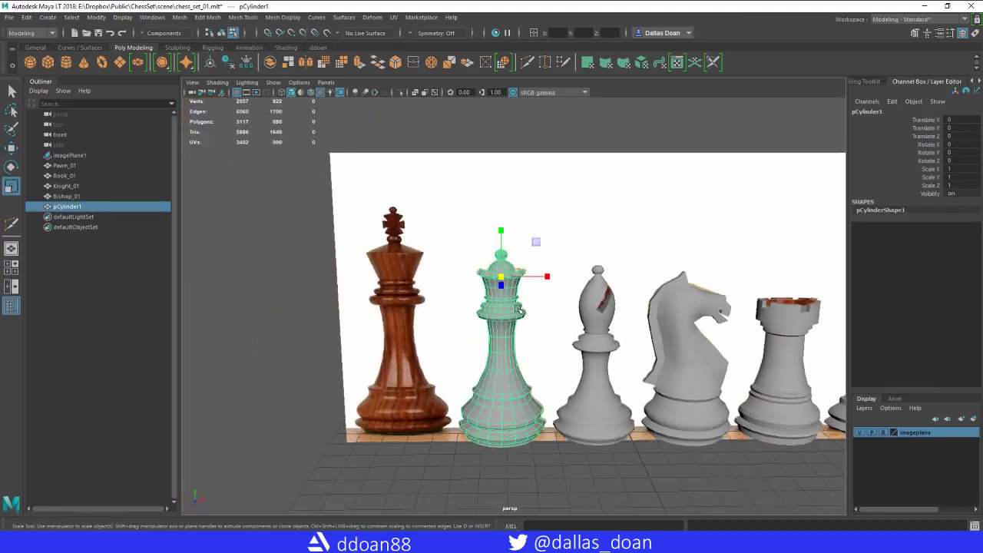
pyautogui.press('w')
pyautogui.scroll(1, 541, 328)
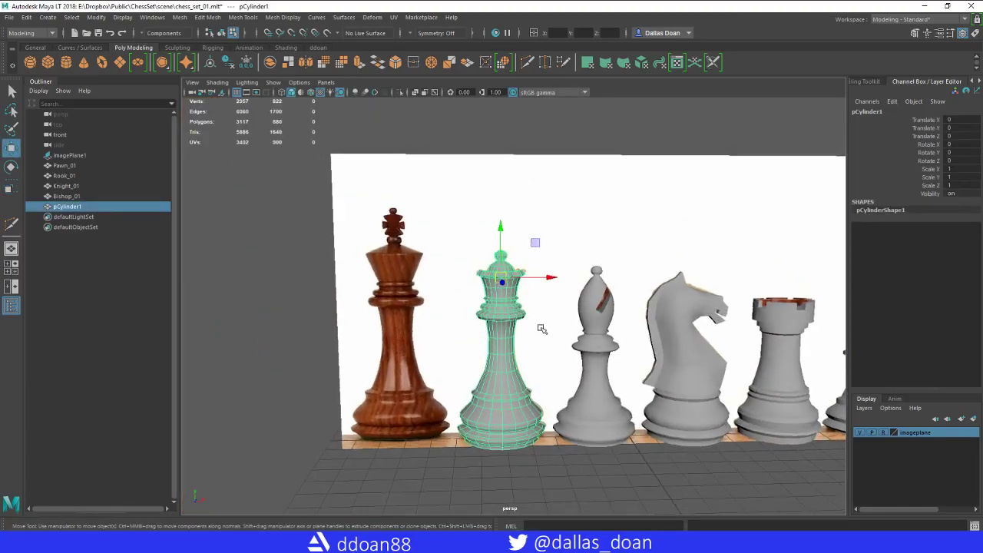
pyautogui.doubleClick(70, 206)
pyautogui.write('Queen')
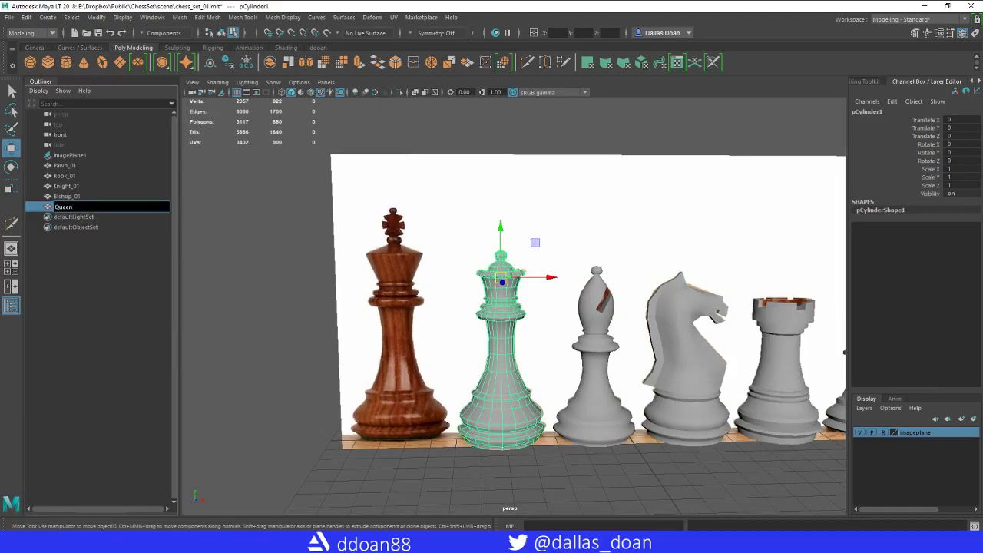
pyautogui.write('_01')
pyautogui.press('Return')
pyautogui.click(263, 346)
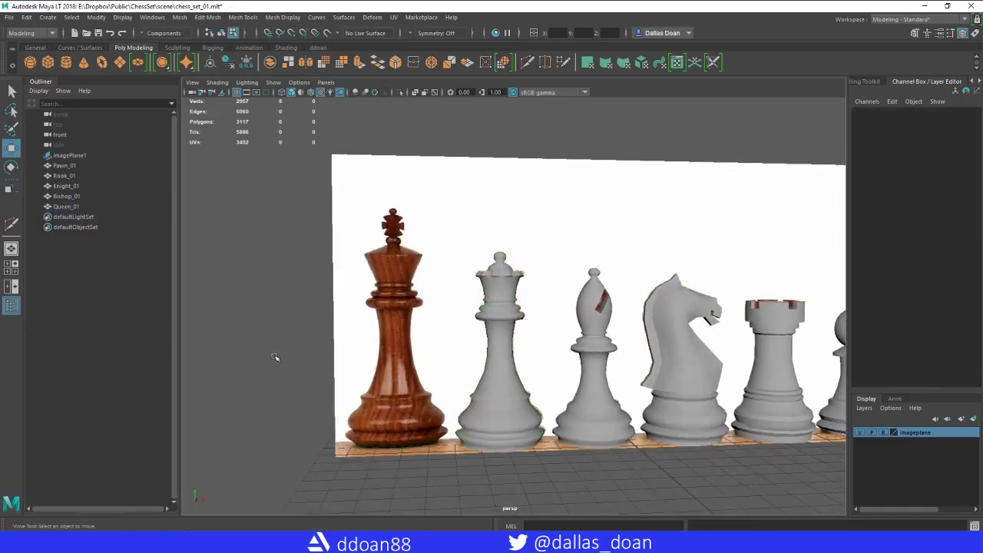